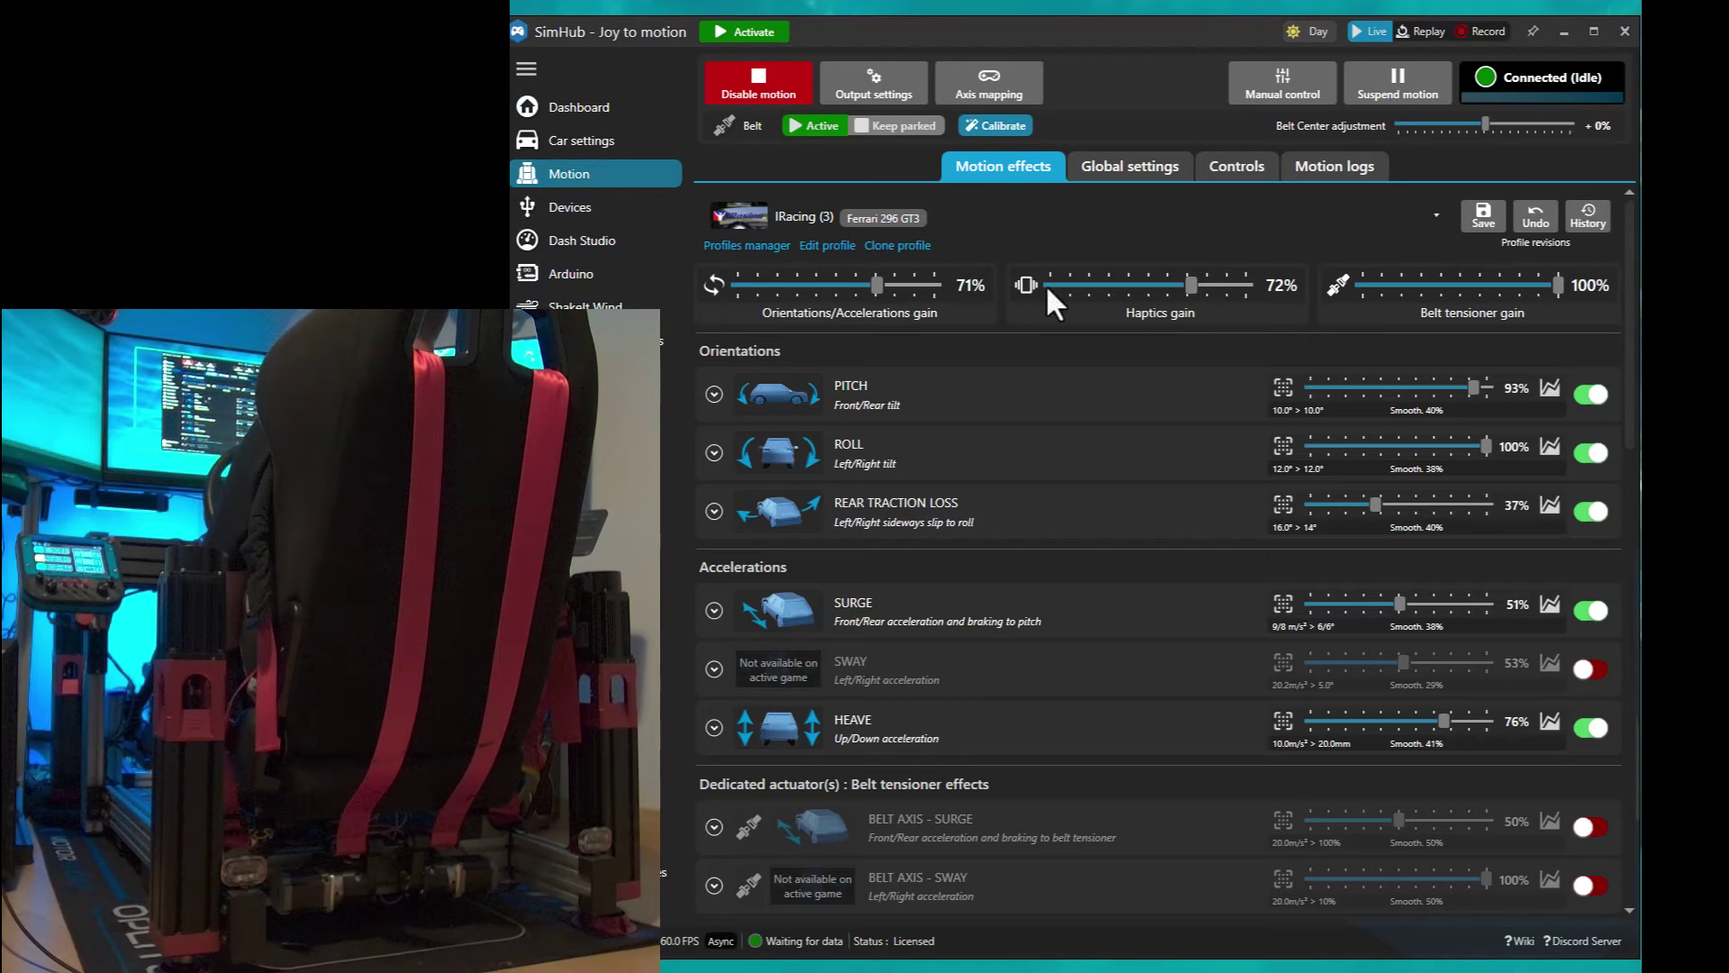
- Create a new custom game in the motion global settings and name it Wreckfest
left_click(1098, 163)
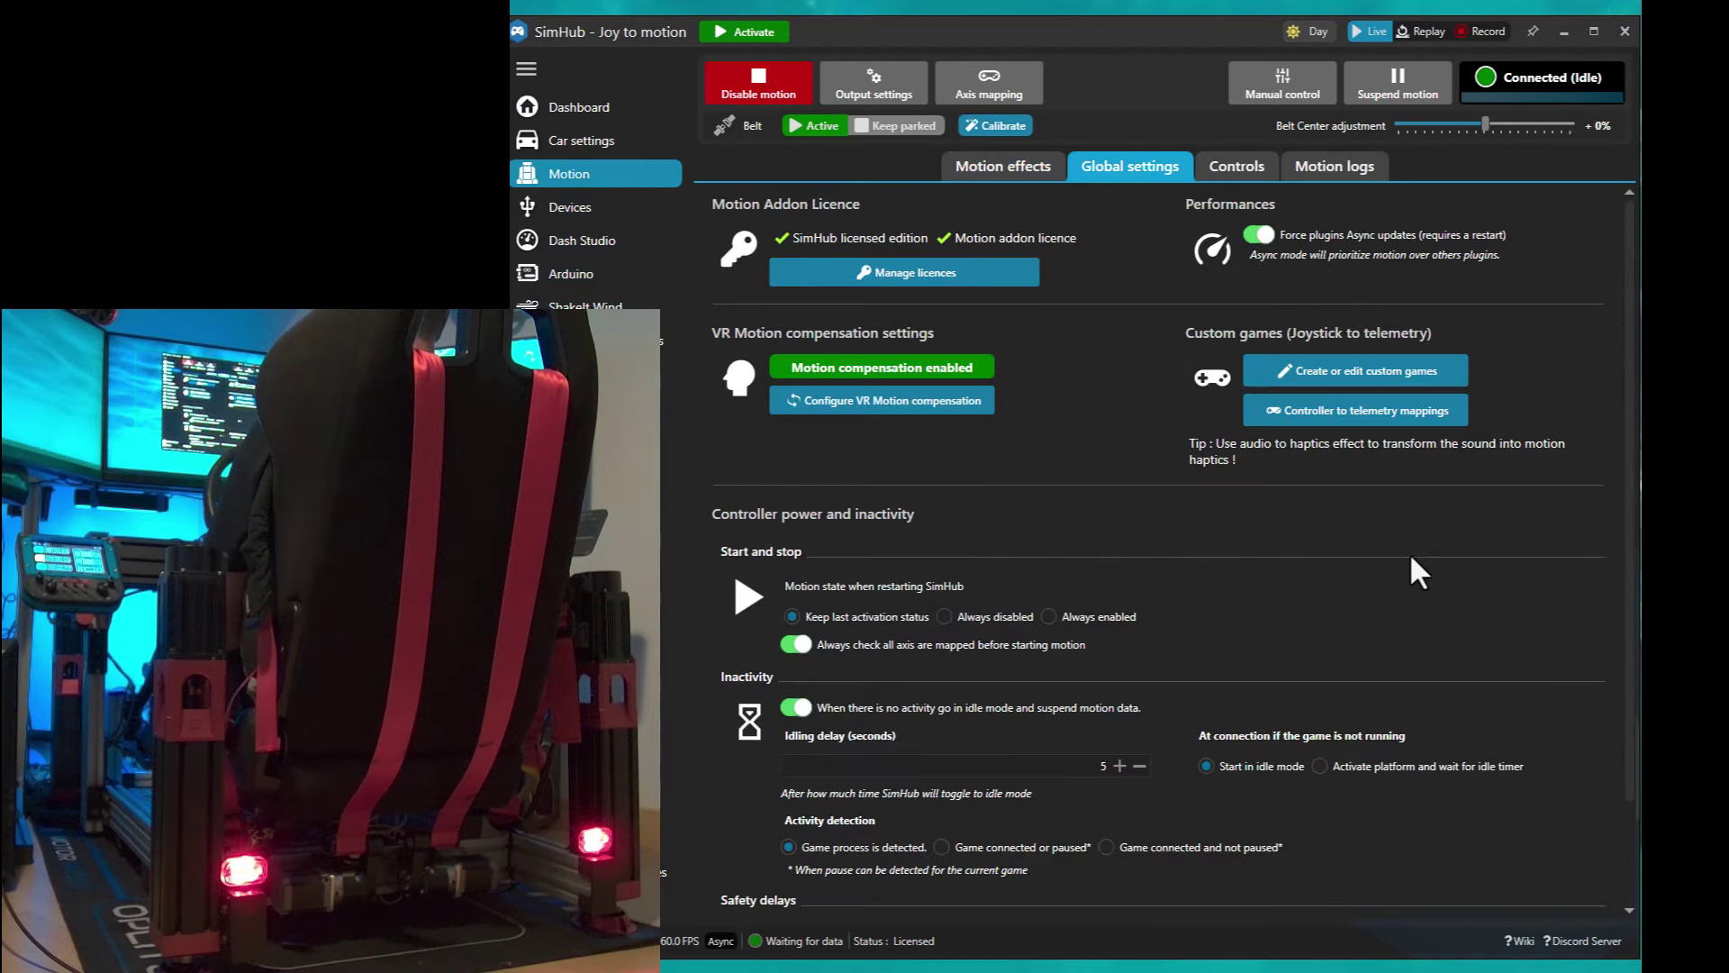
scroll(1618, 423, "down", 1)
scroll(1490, 442, "up", 1)
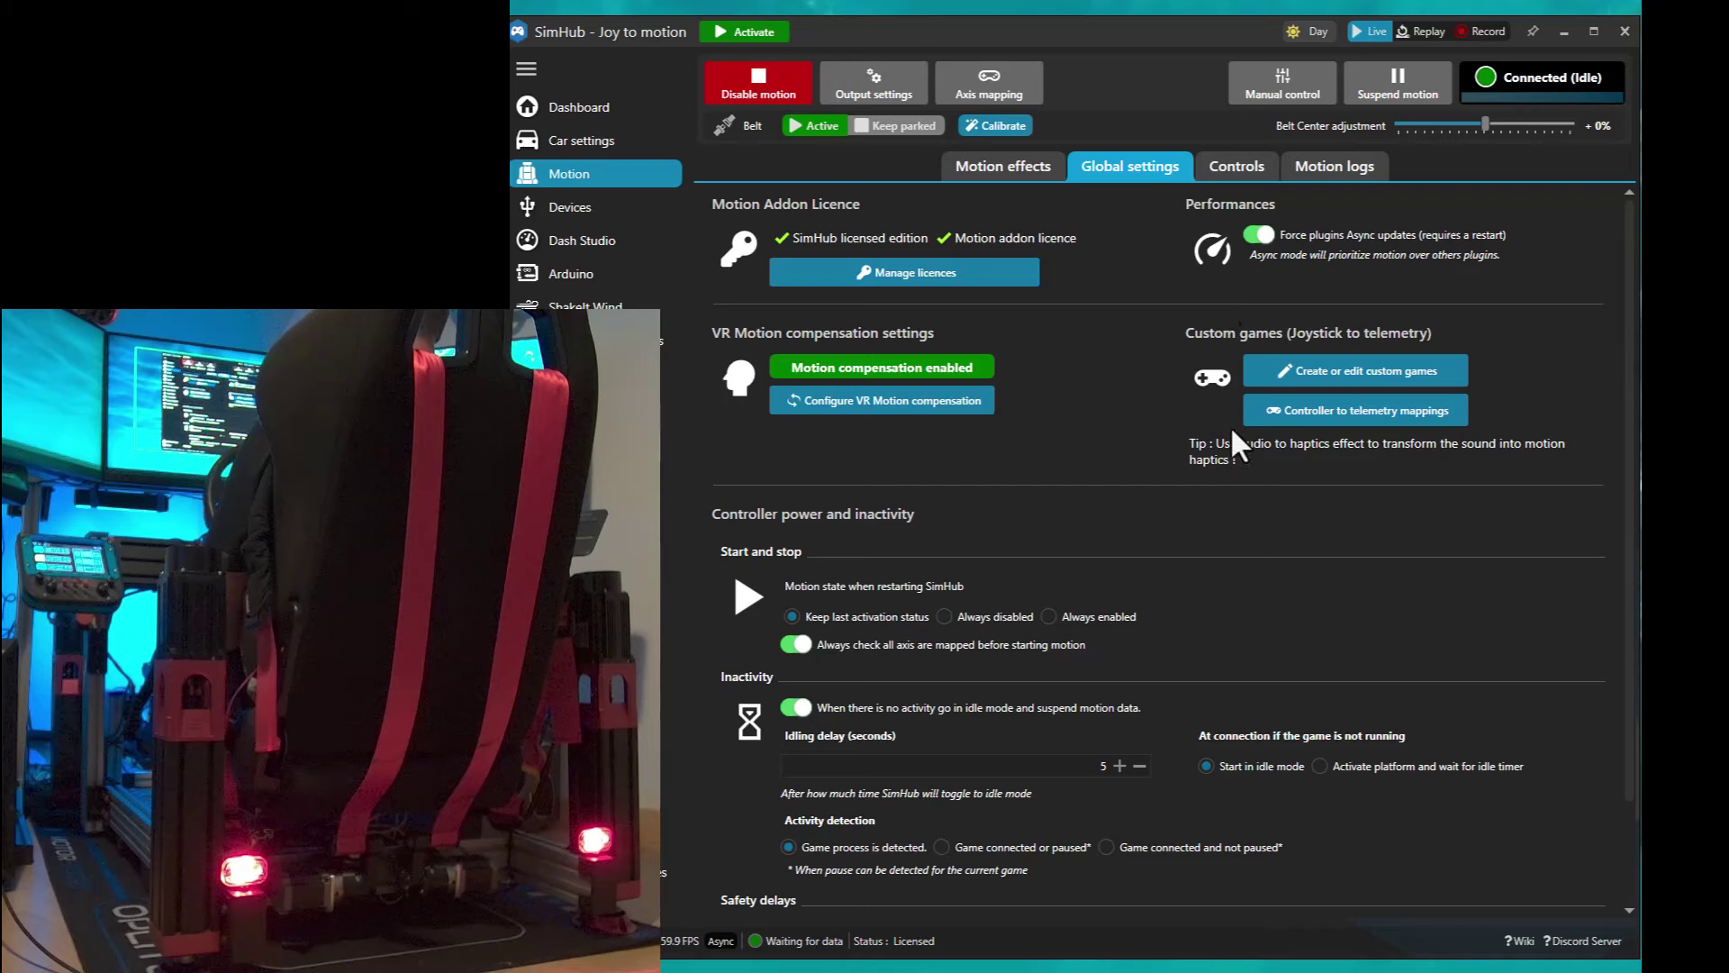
scroll(1261, 423, "down", 1)
scroll(1279, 329, "up", 1)
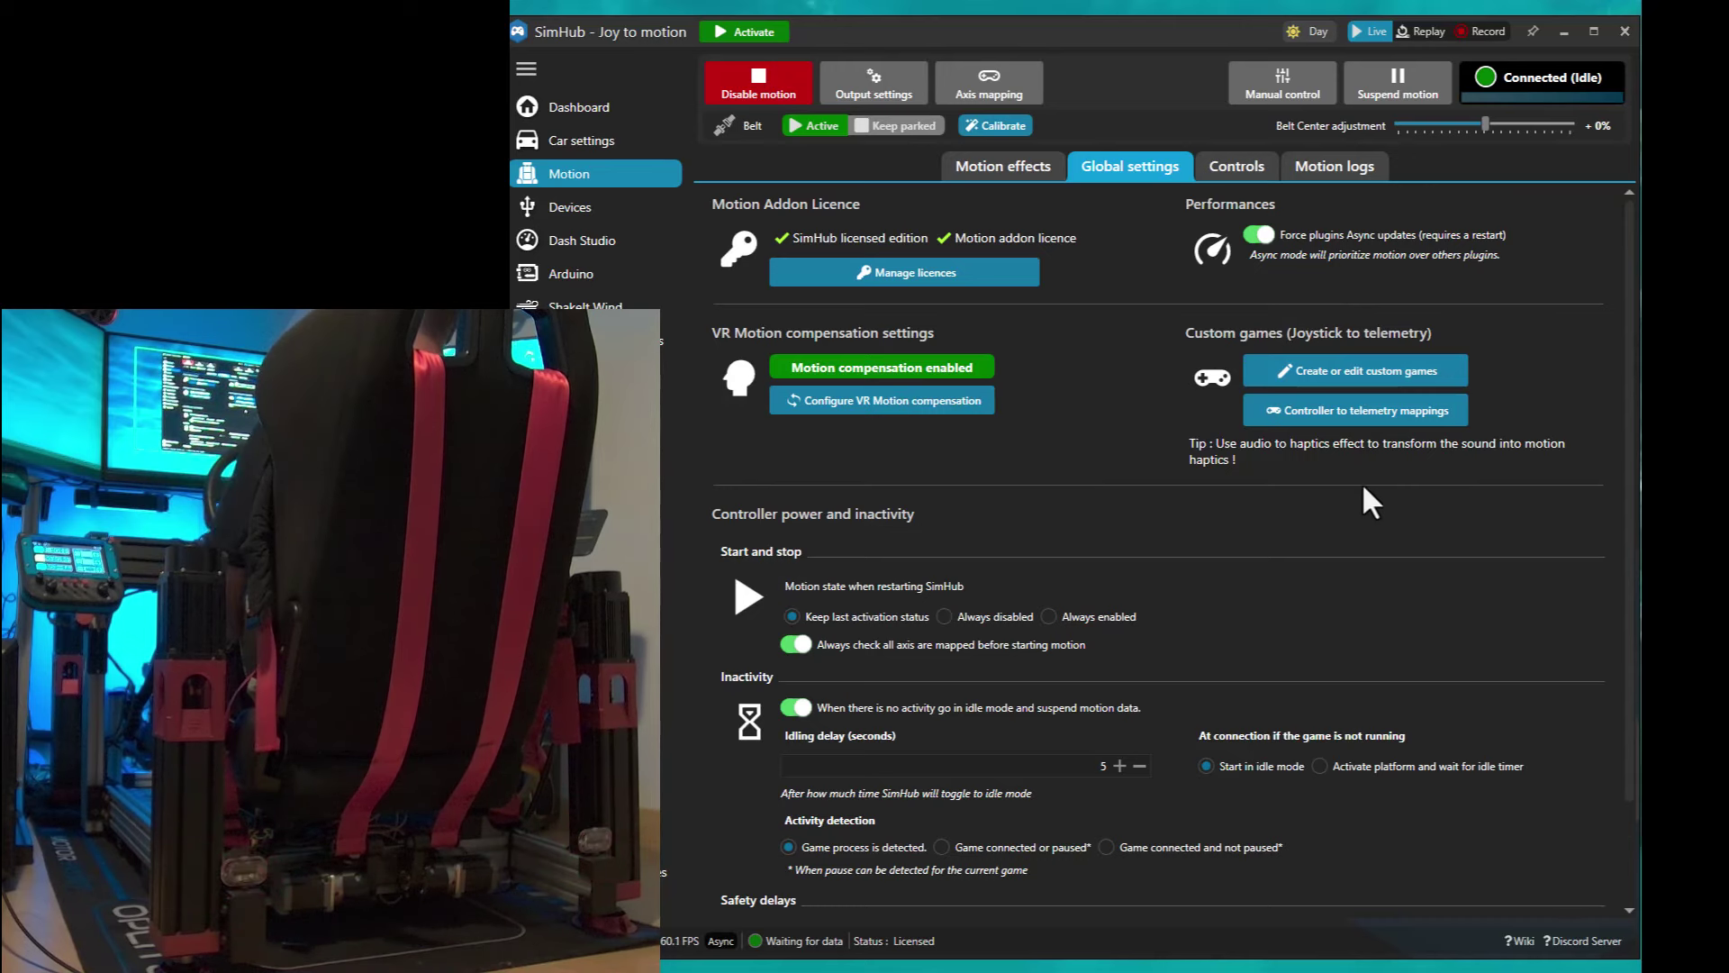
left_click(1342, 369)
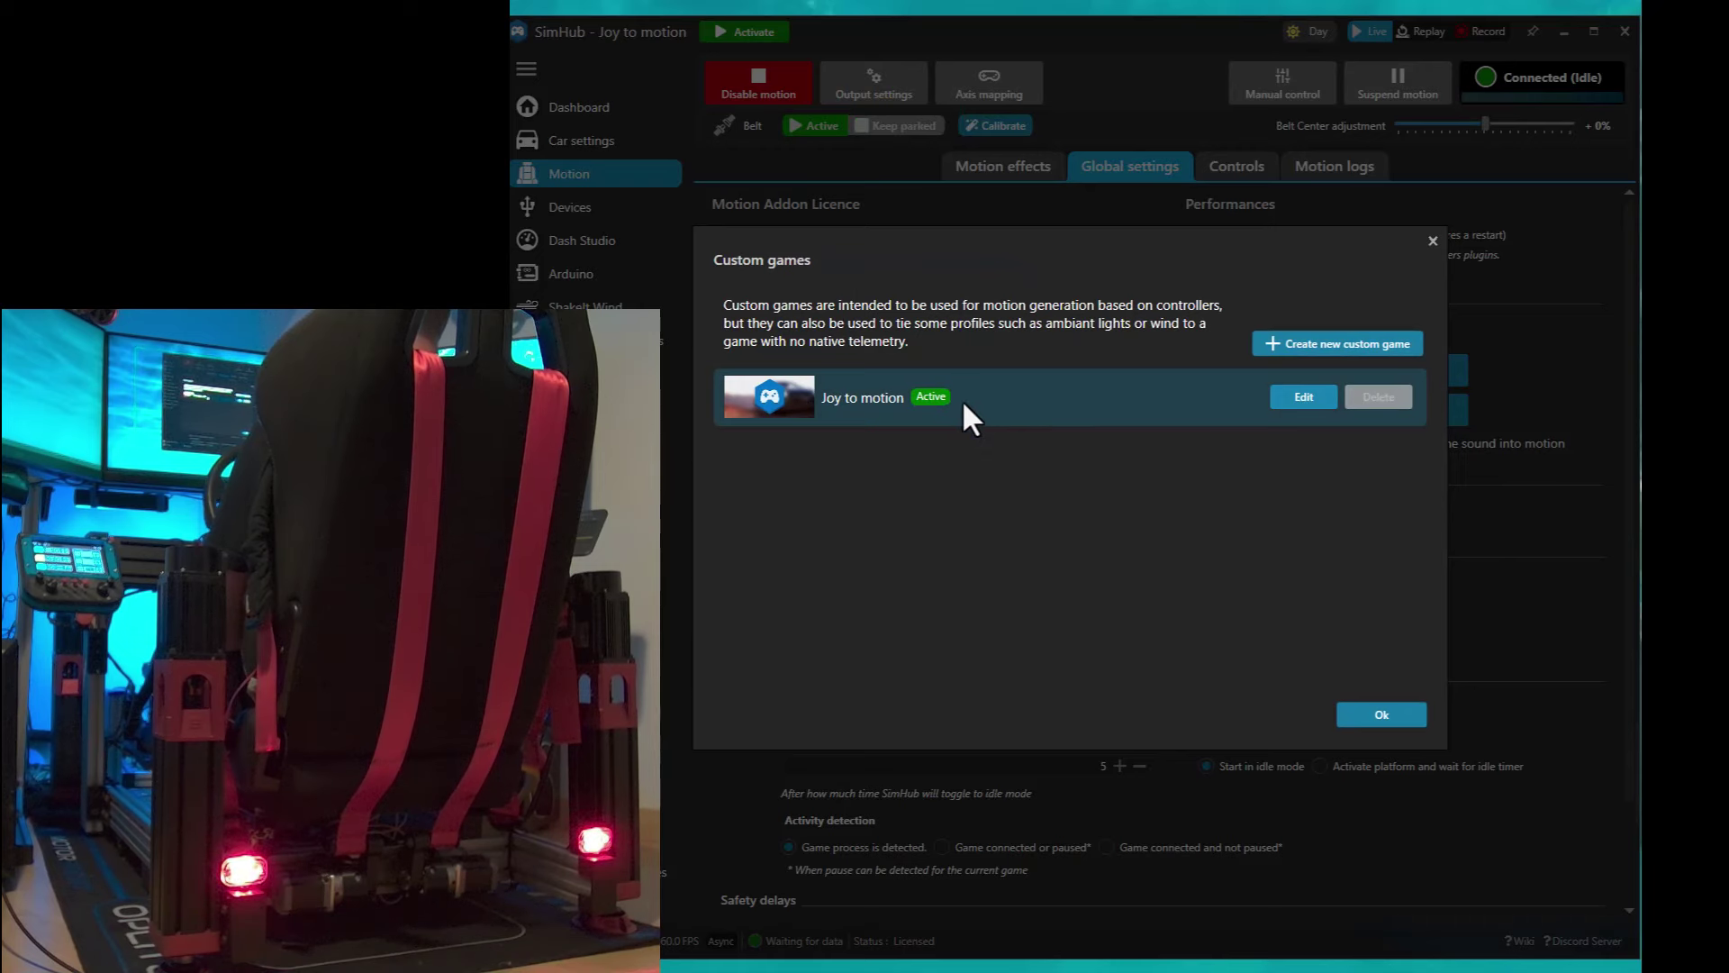
left_click(1324, 346)
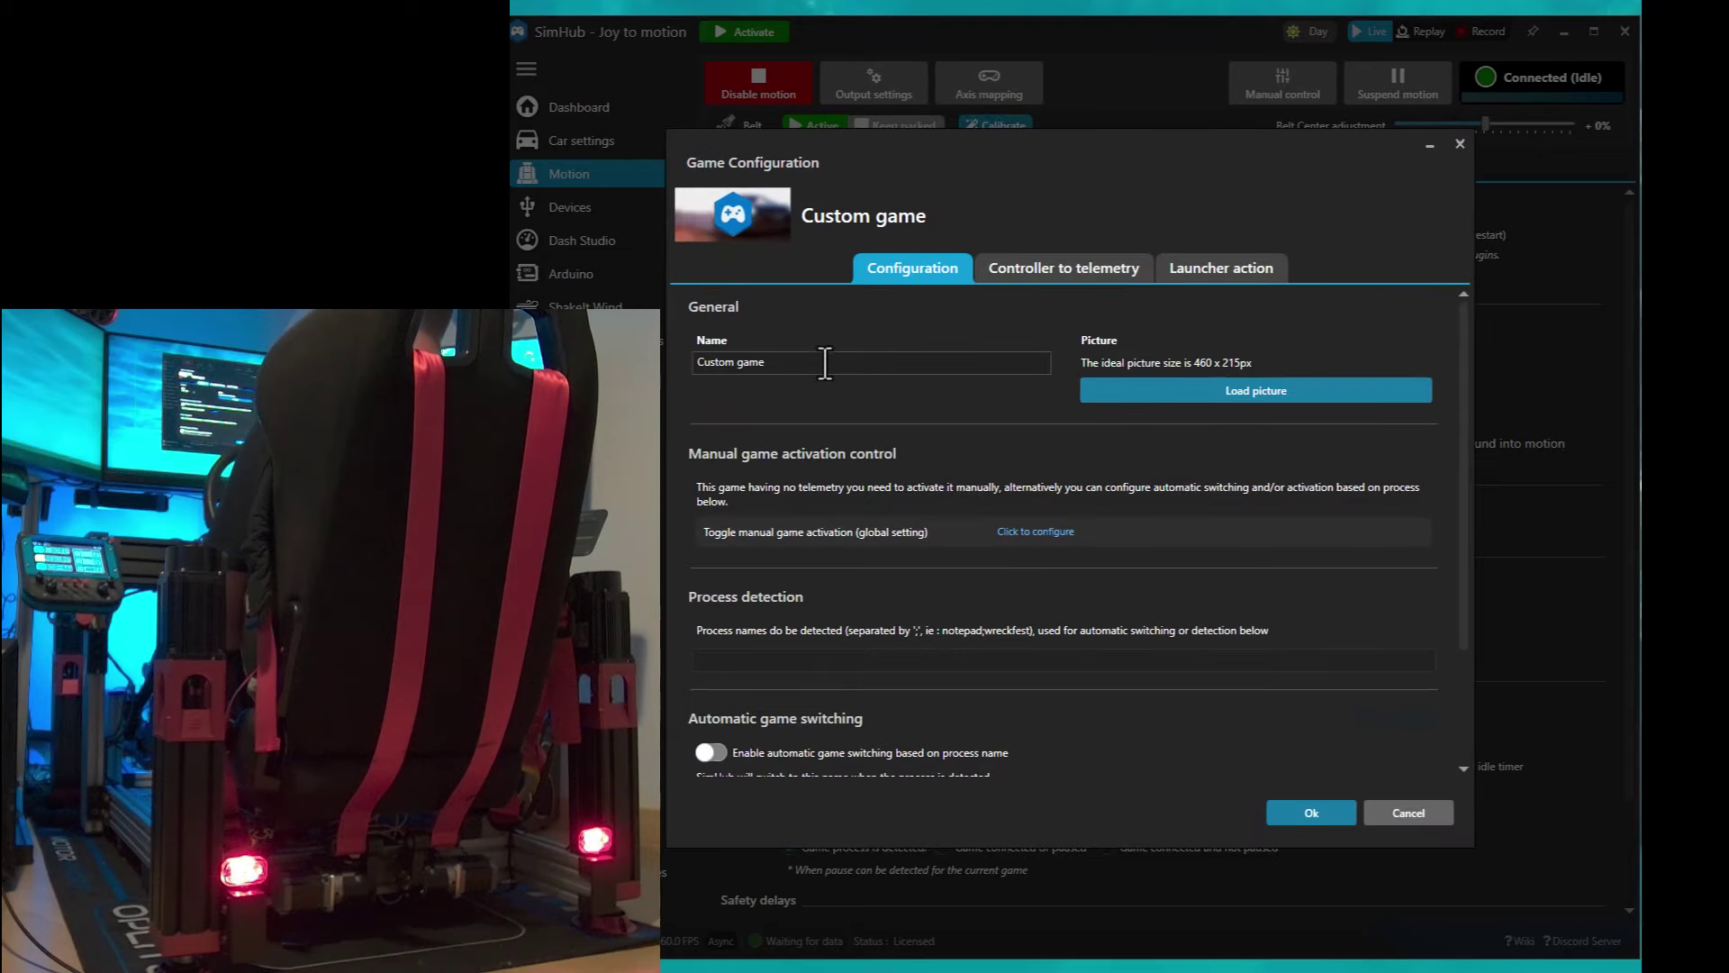
triple_click(825, 363)
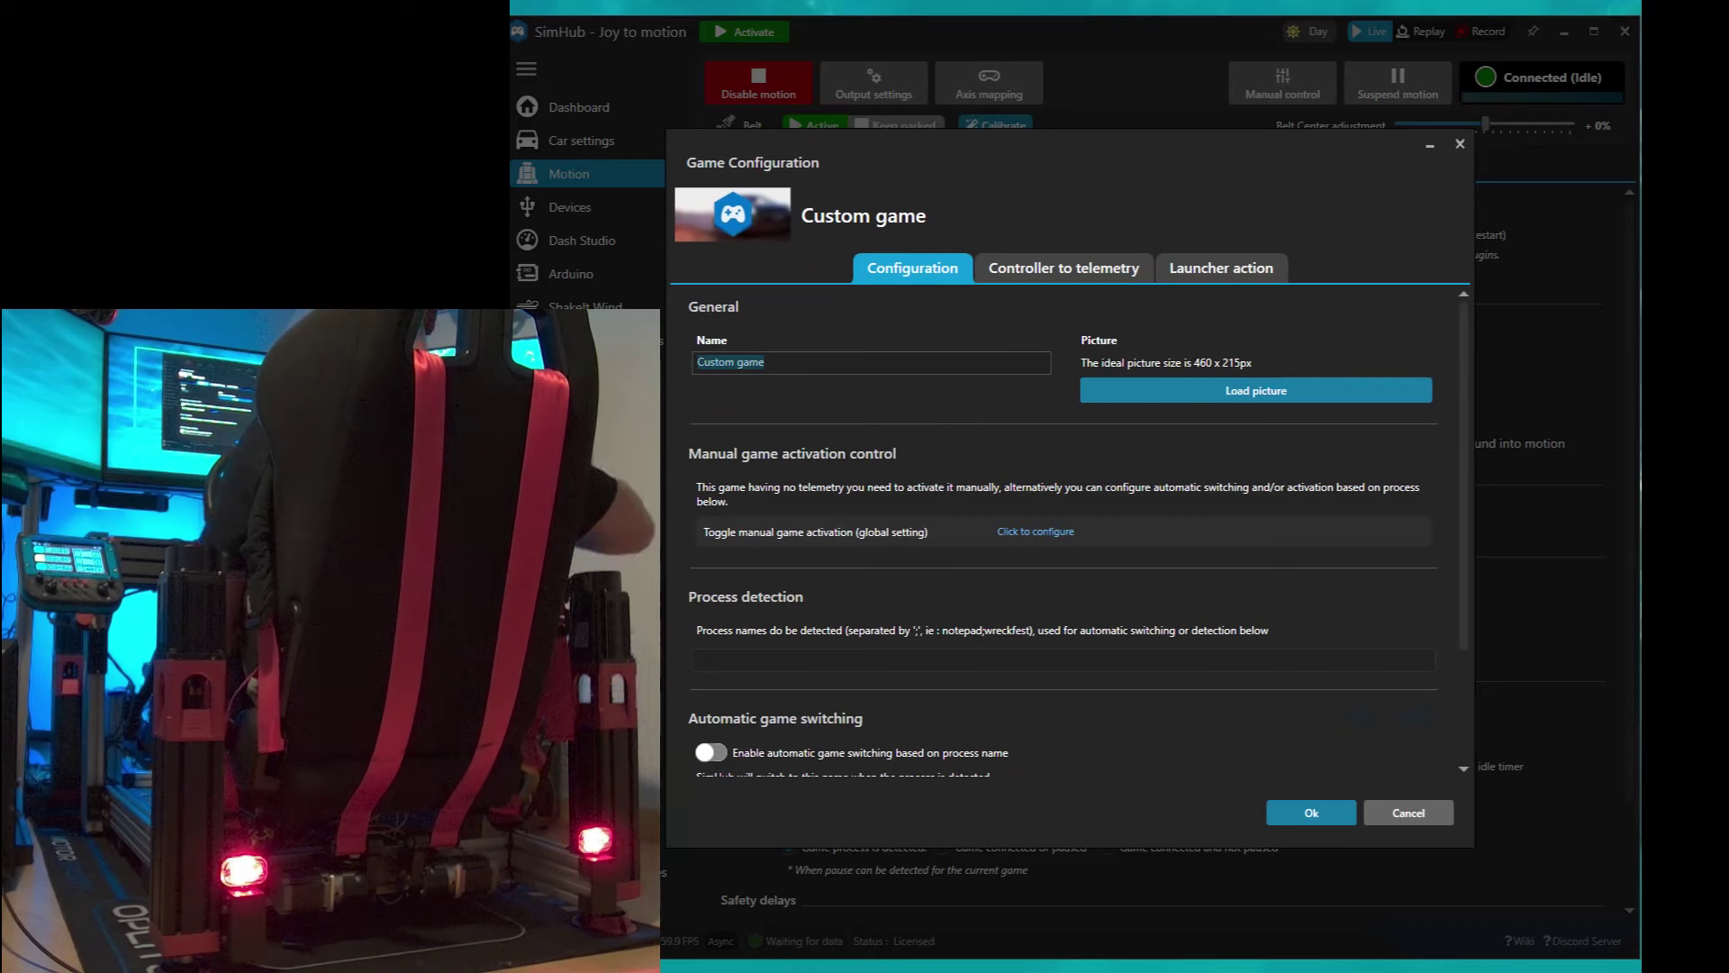
type("w")
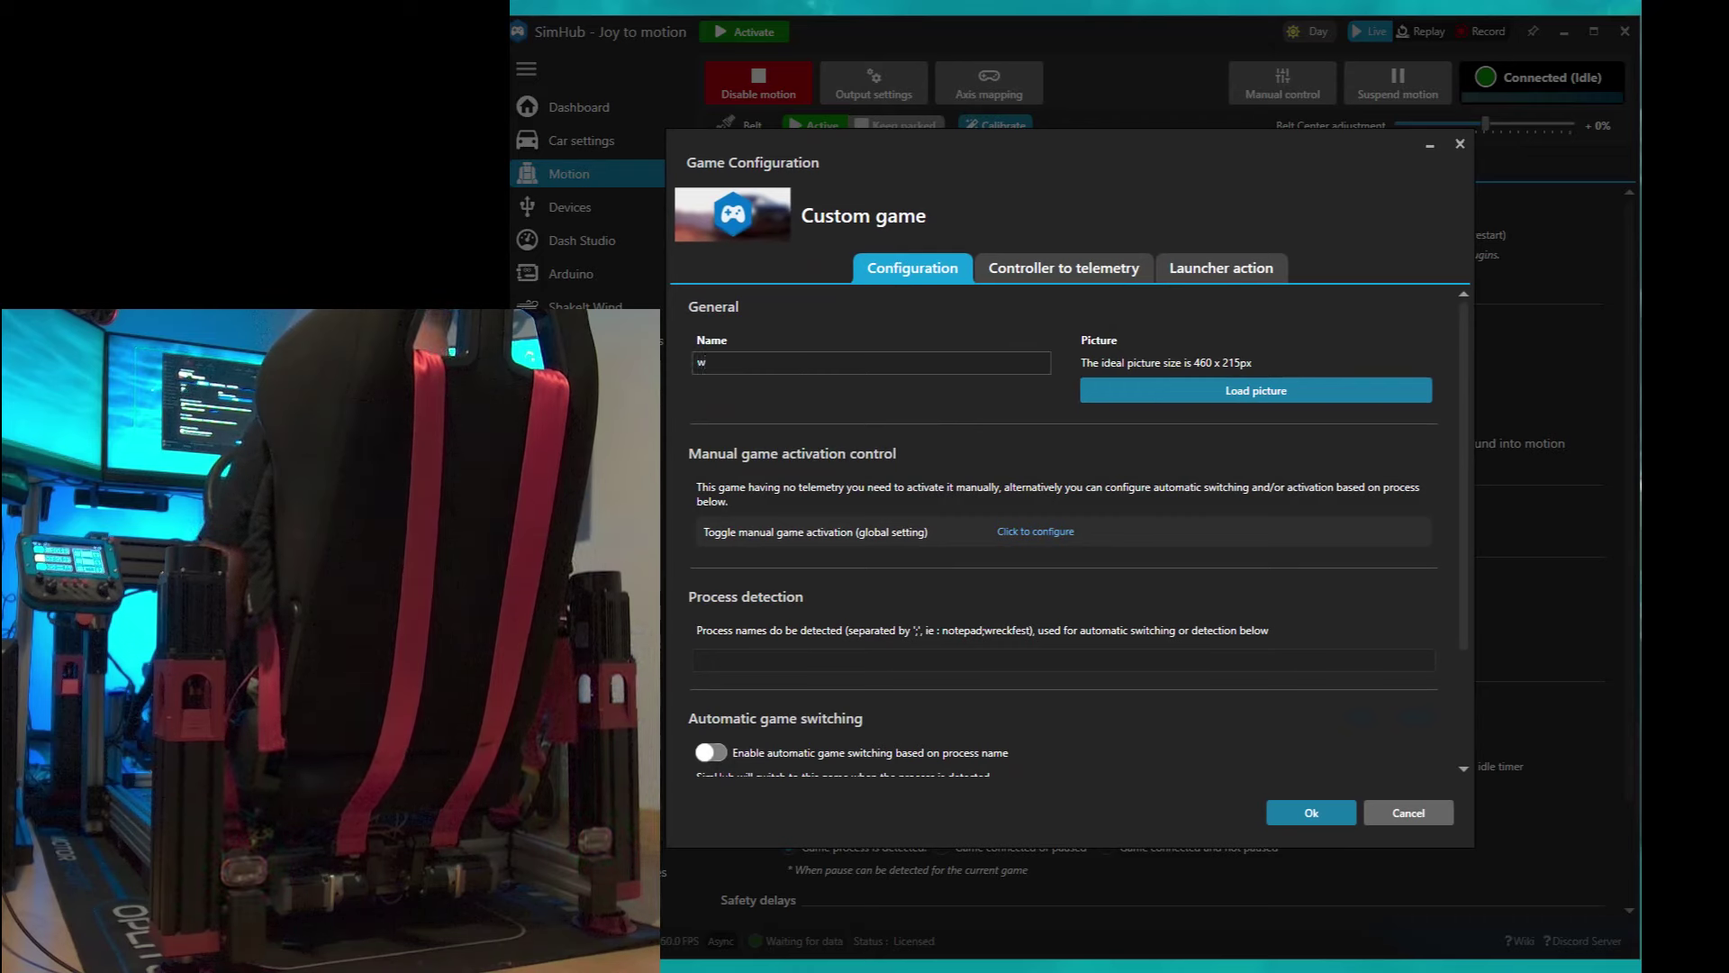
type("re")
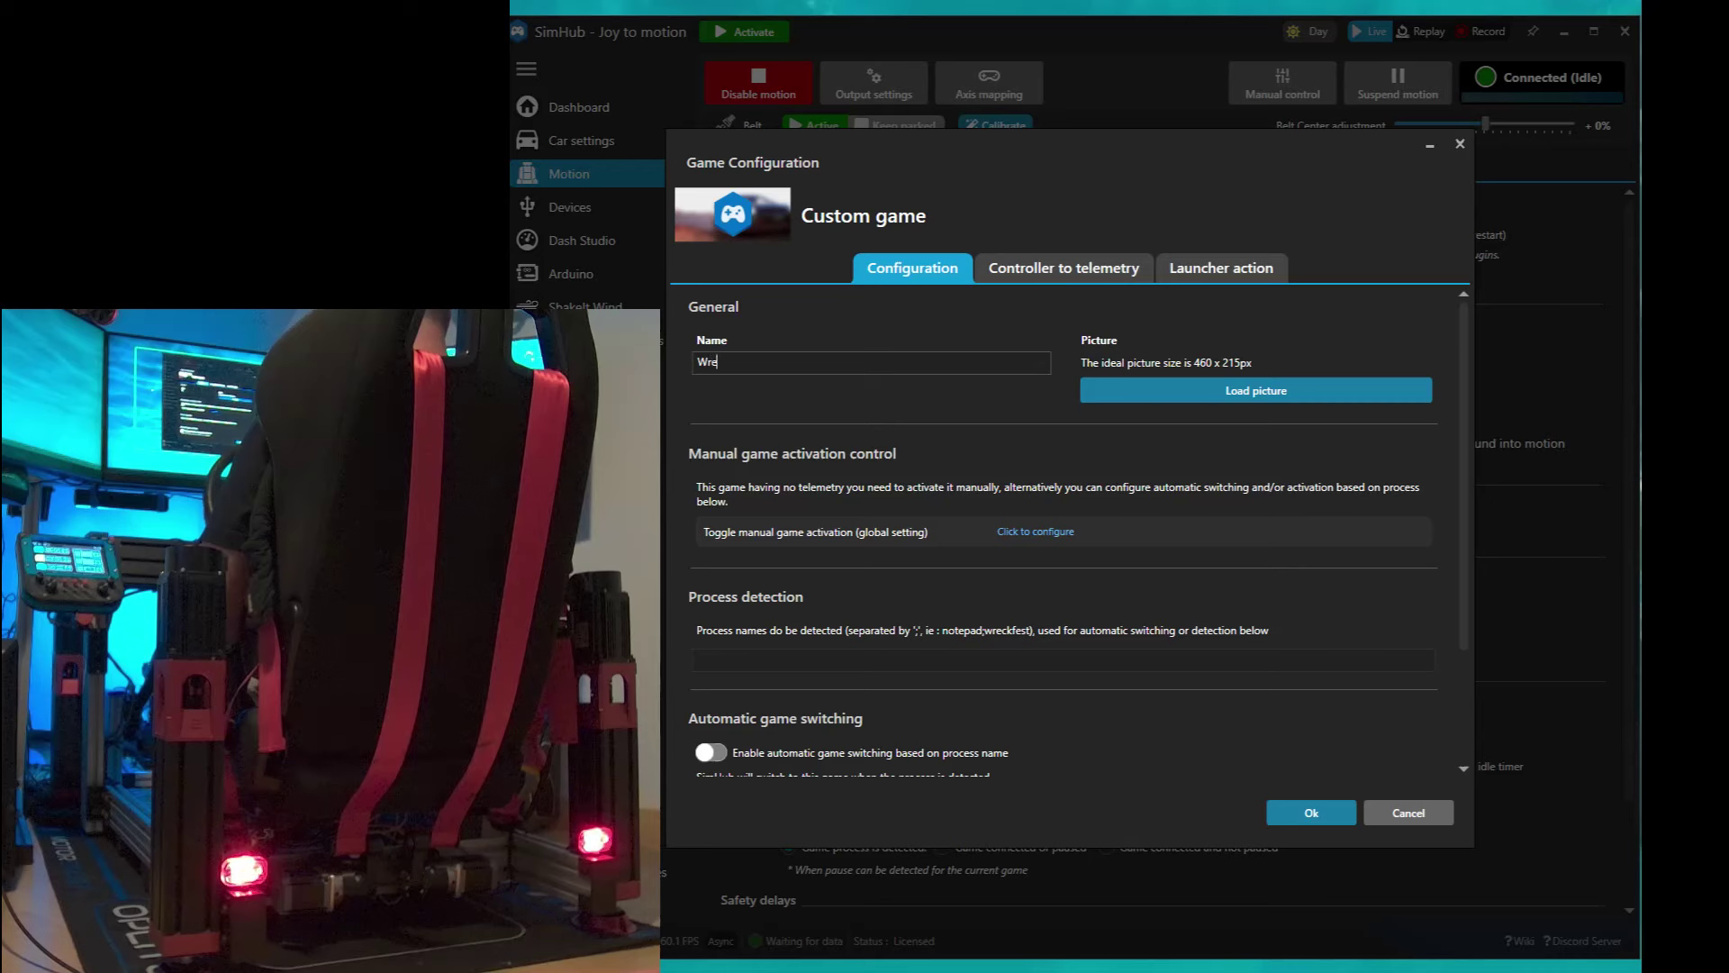
type("ckfe")
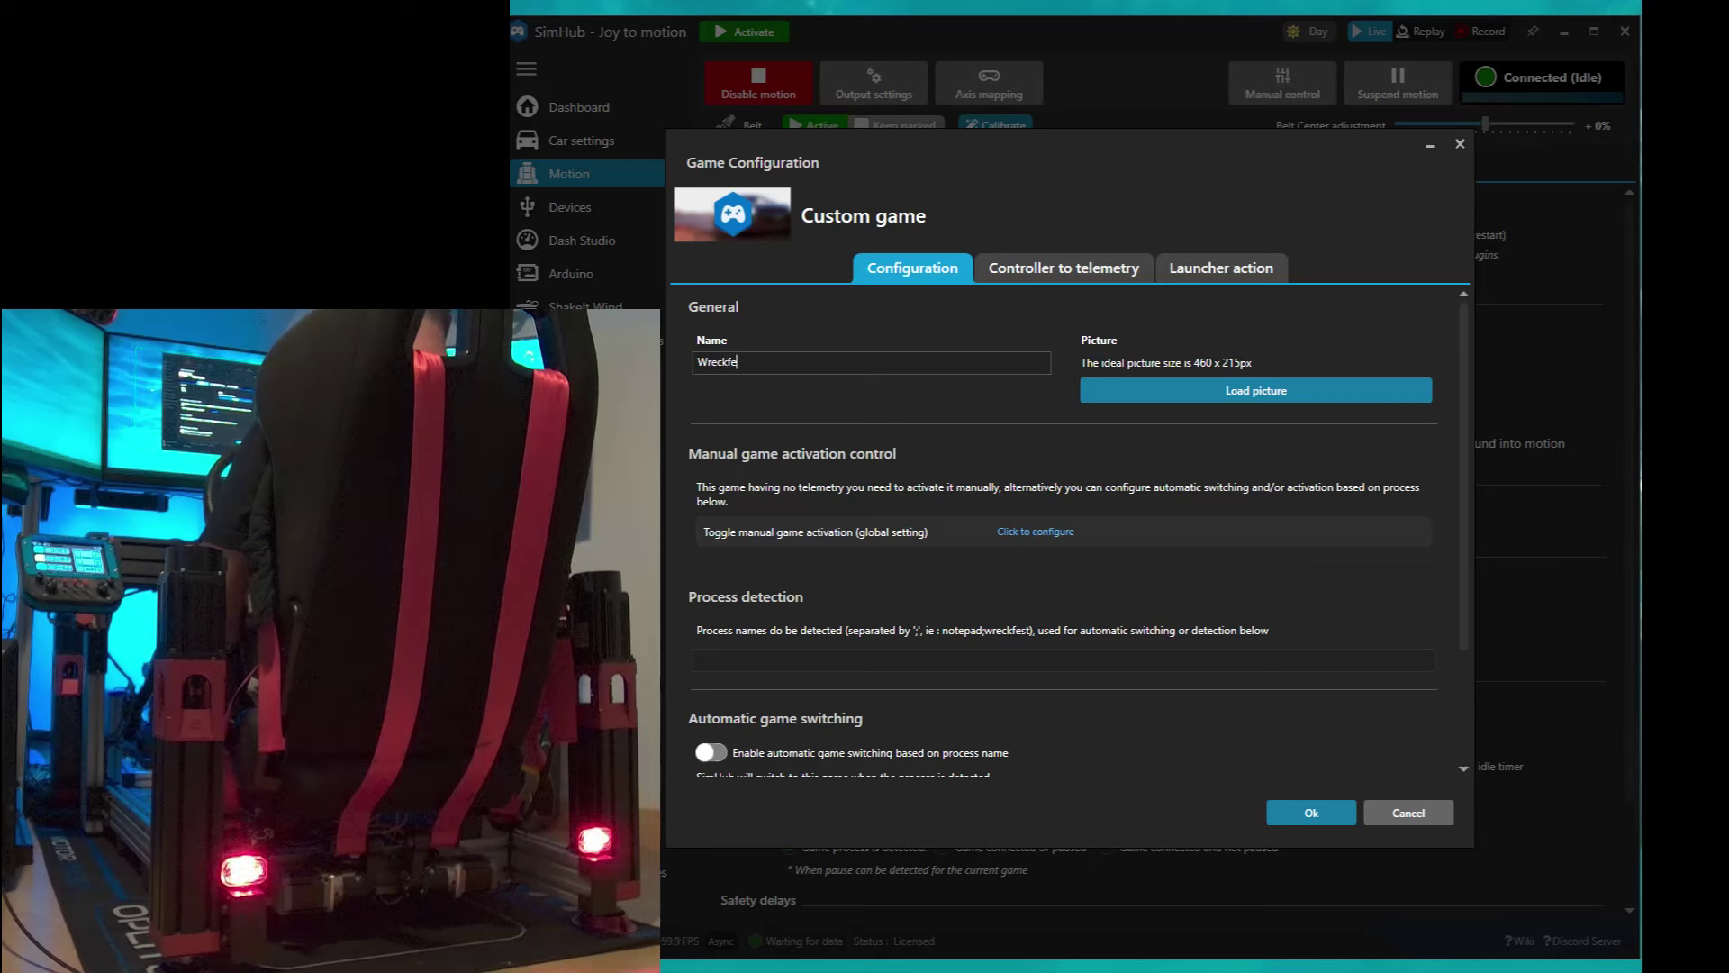
type("st")
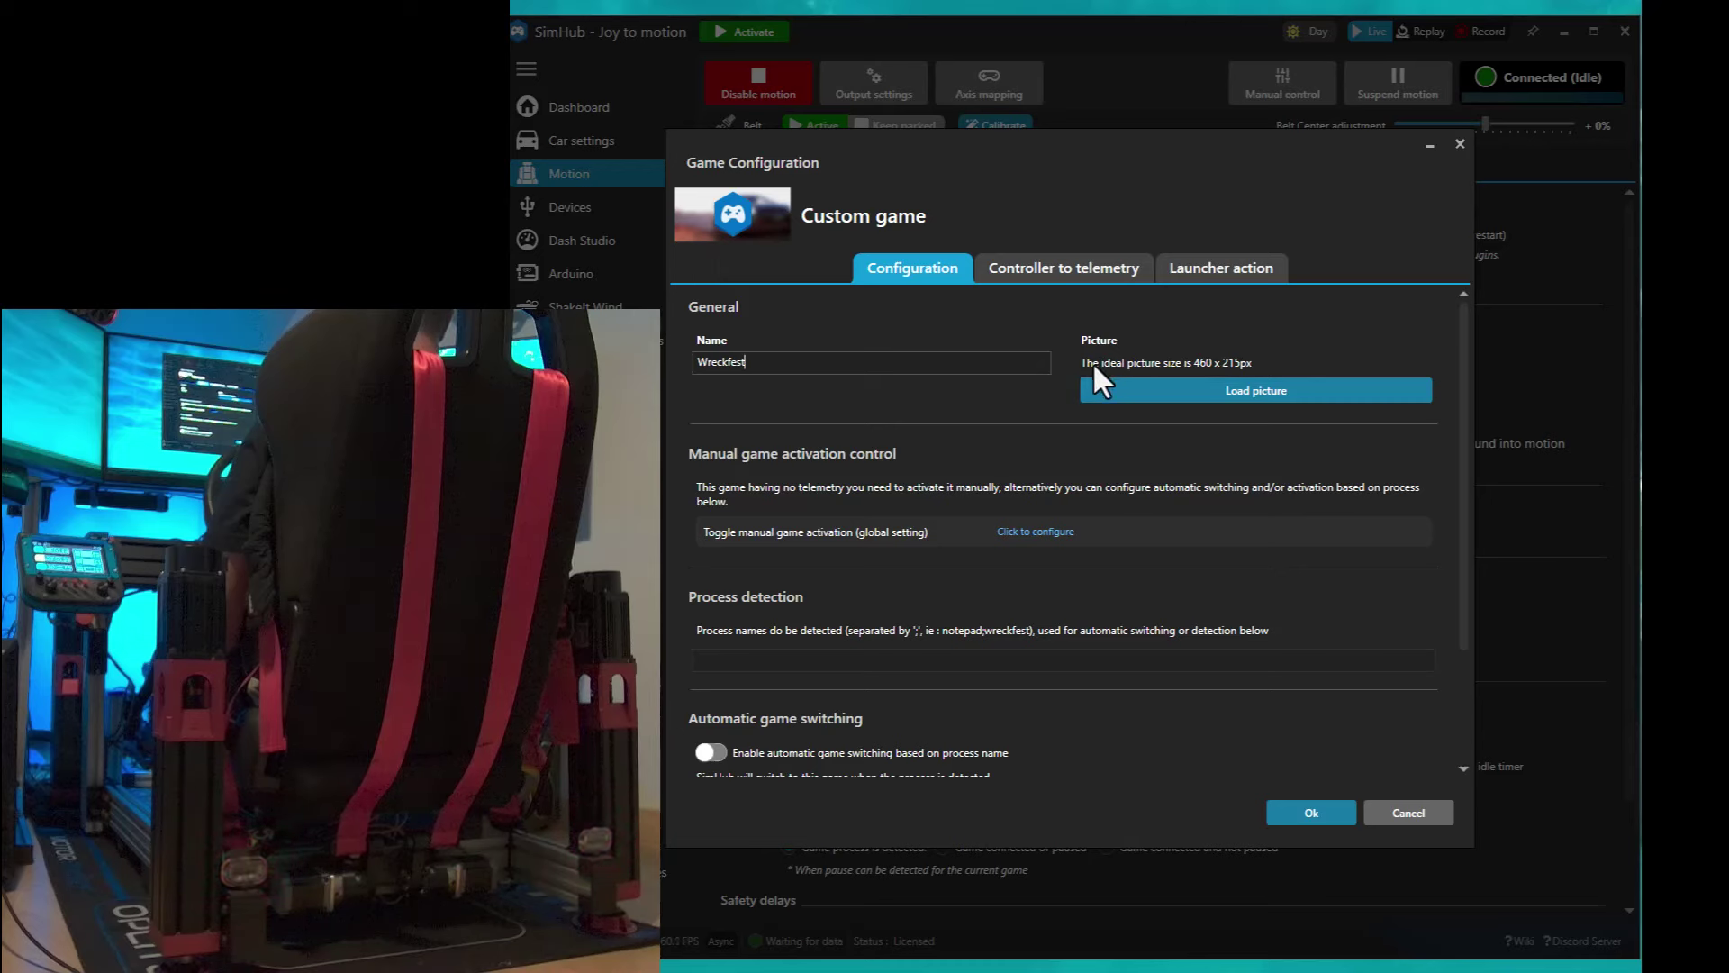
- Load wreckfestHeader.jpg as the custom game's picture and save the game configuration
left_click(1217, 394)
left_click(887, 301)
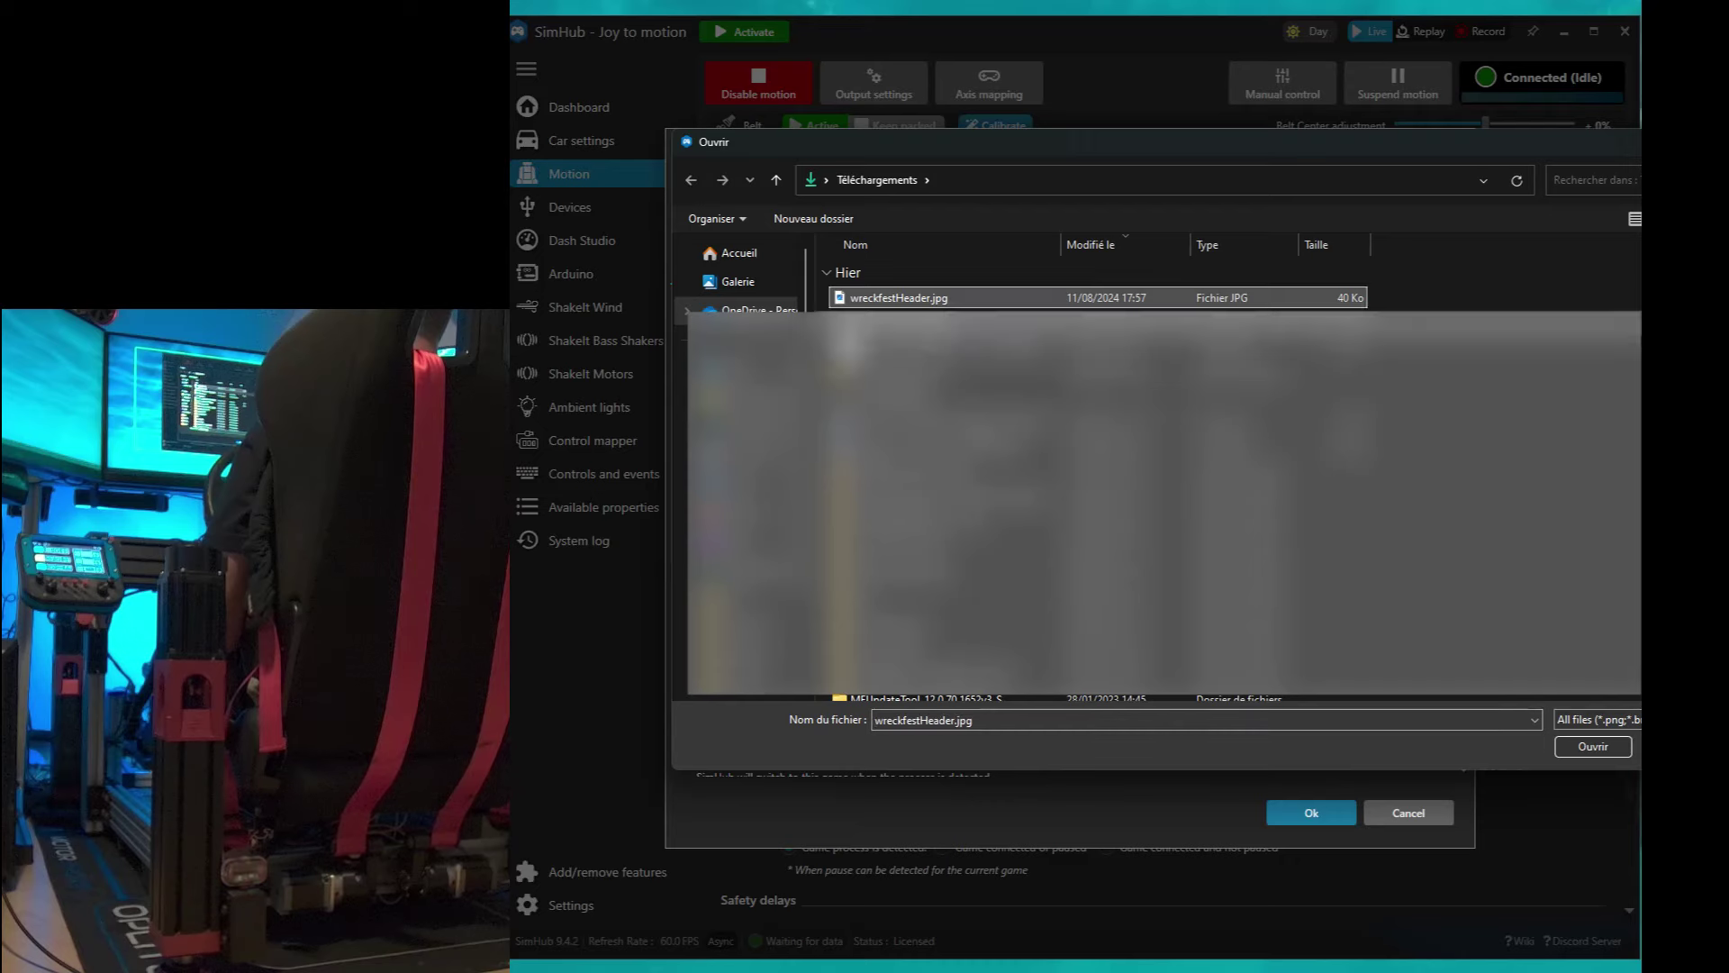
double_click(880, 301)
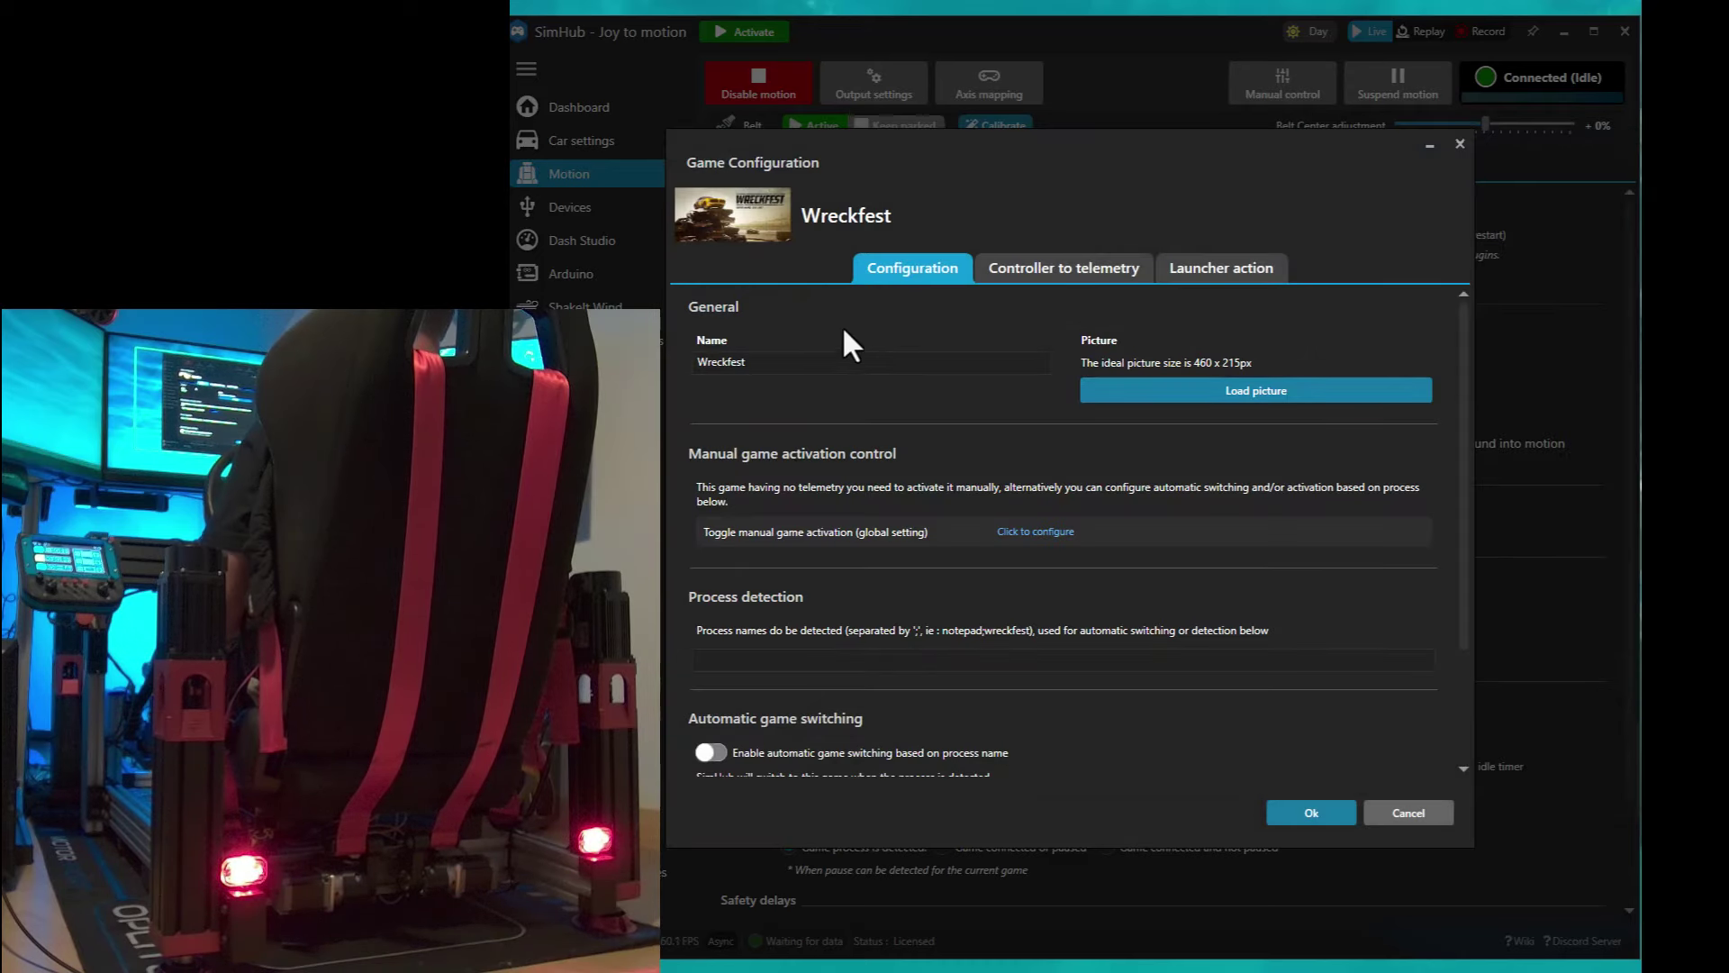
left_click(1307, 811)
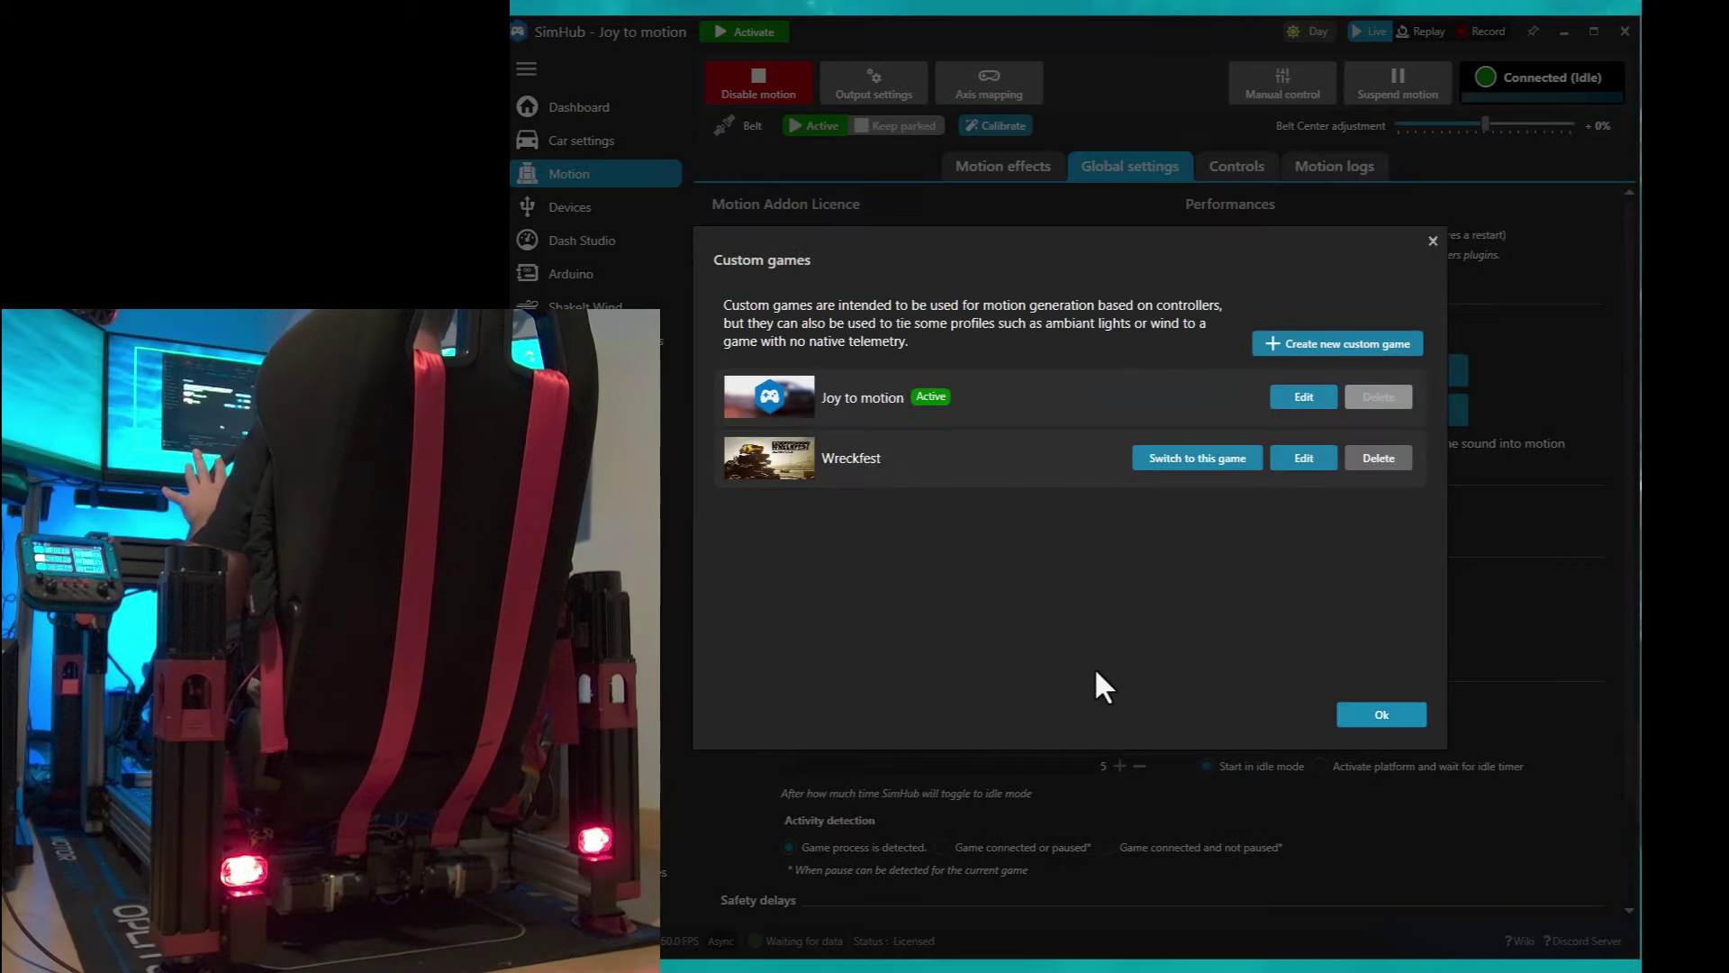
- Switch to the Wreckfest custom game and look it up in the list of available games
left_click(1209, 455)
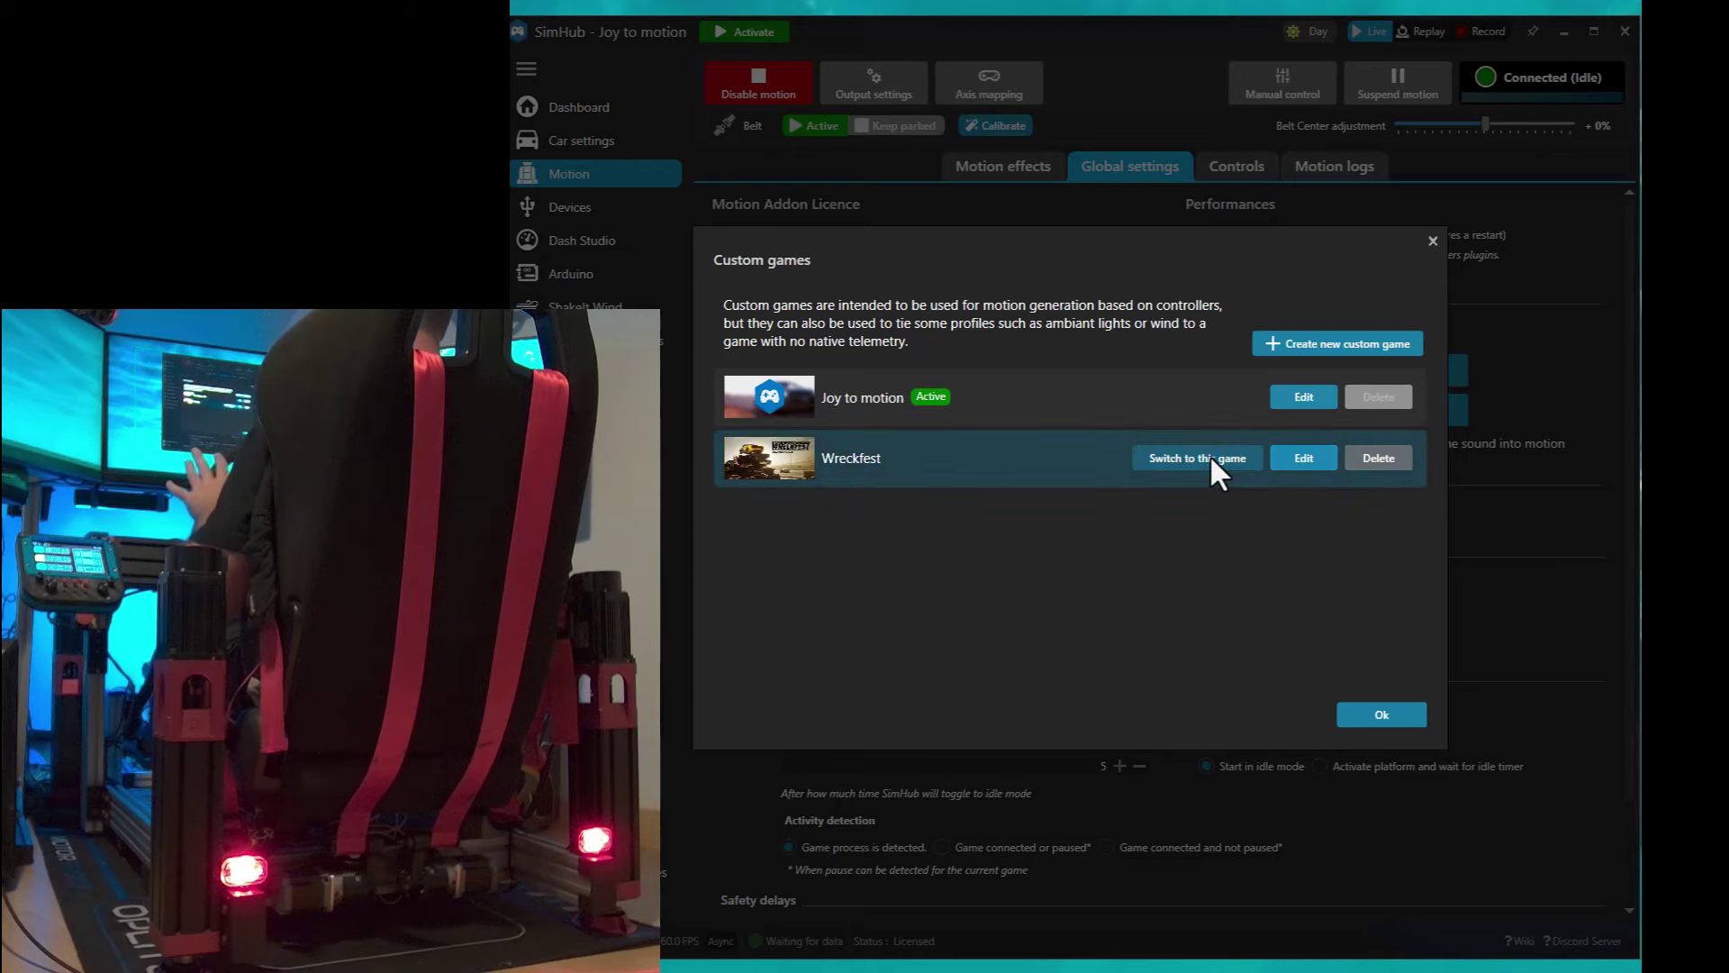
left_click(1380, 715)
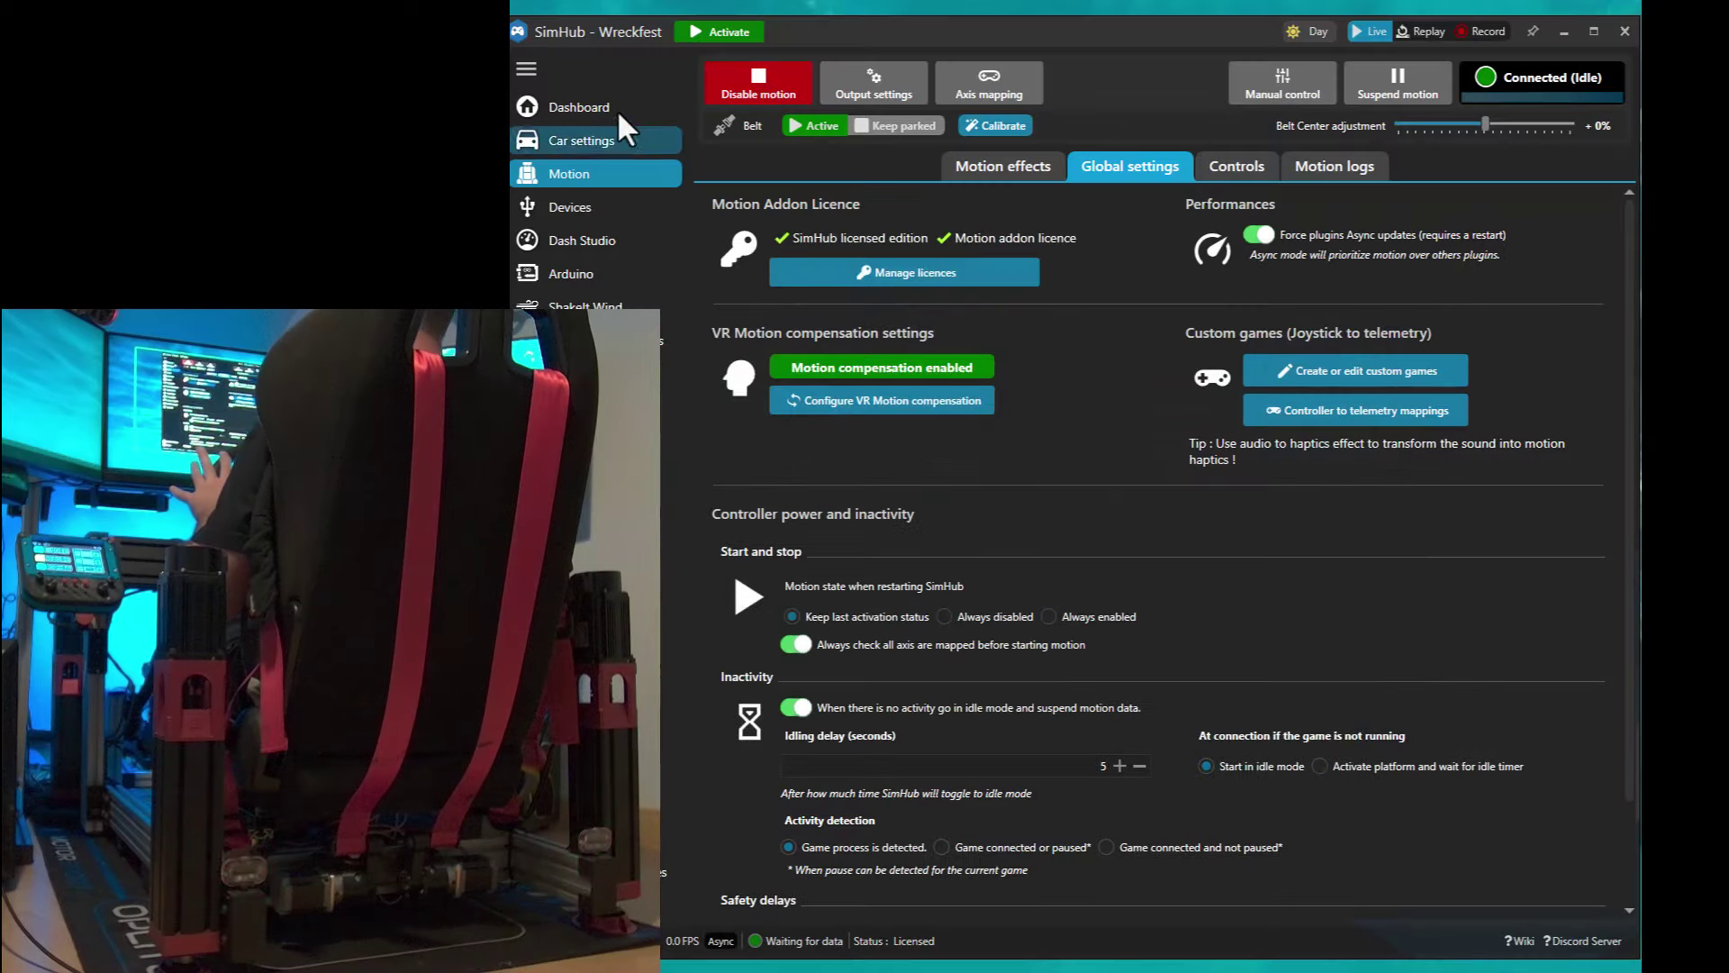
left_click(568, 107)
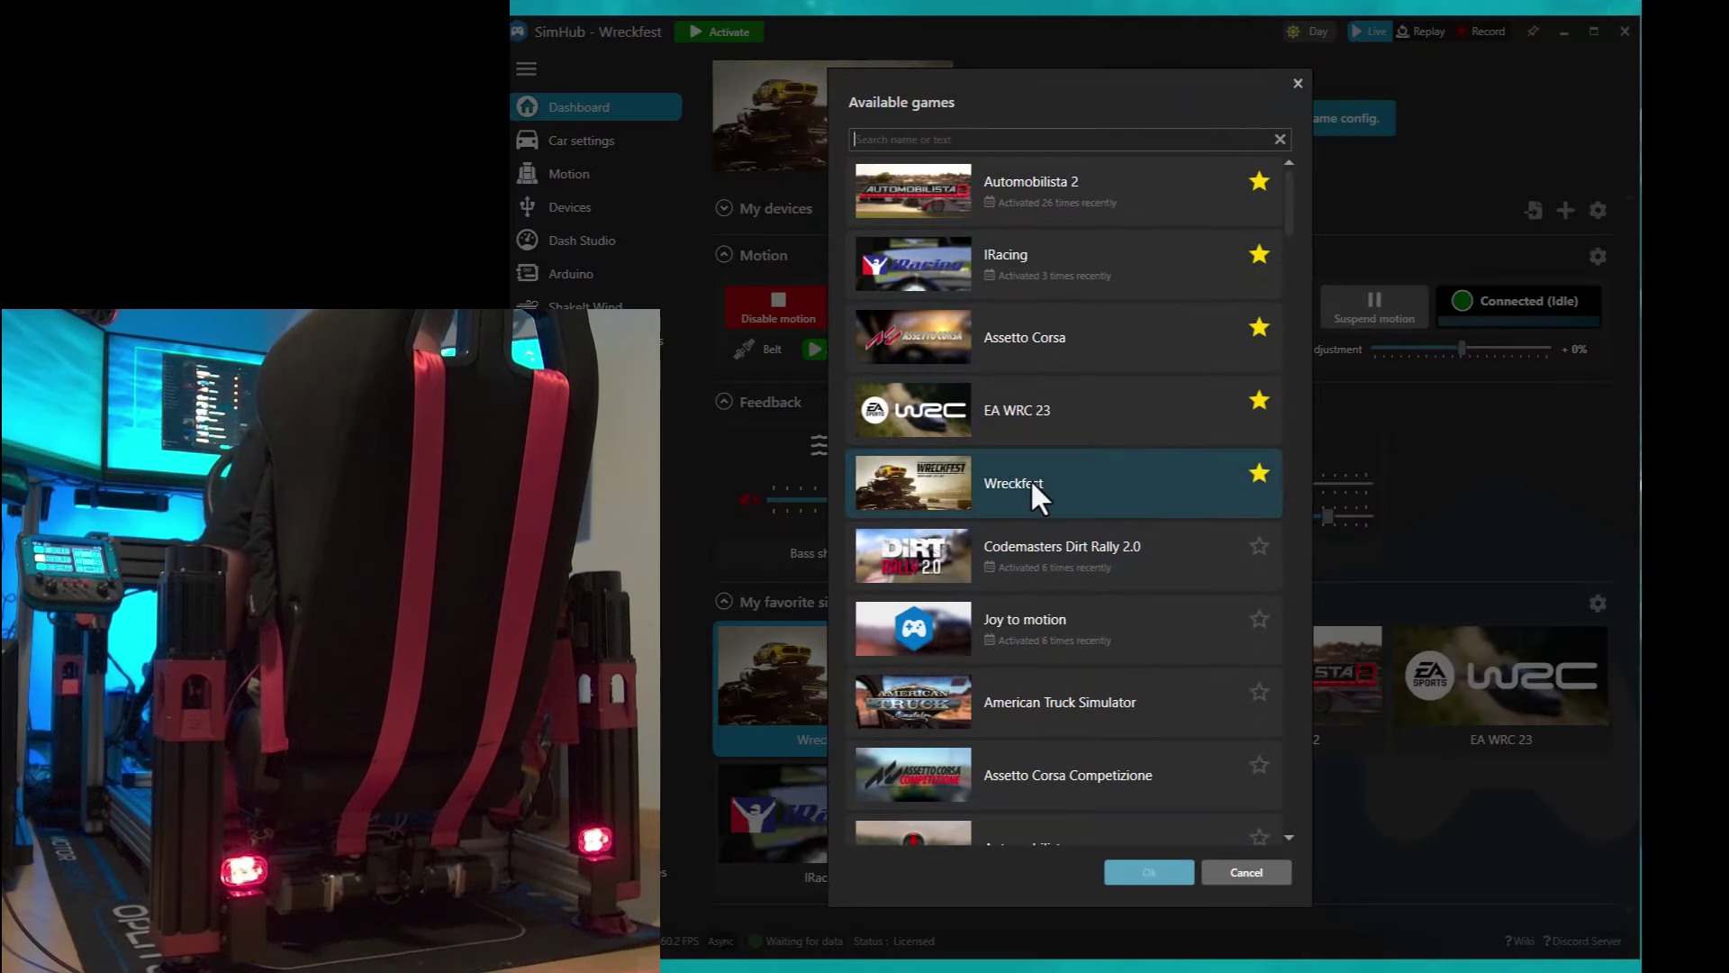
left_click(1030, 479)
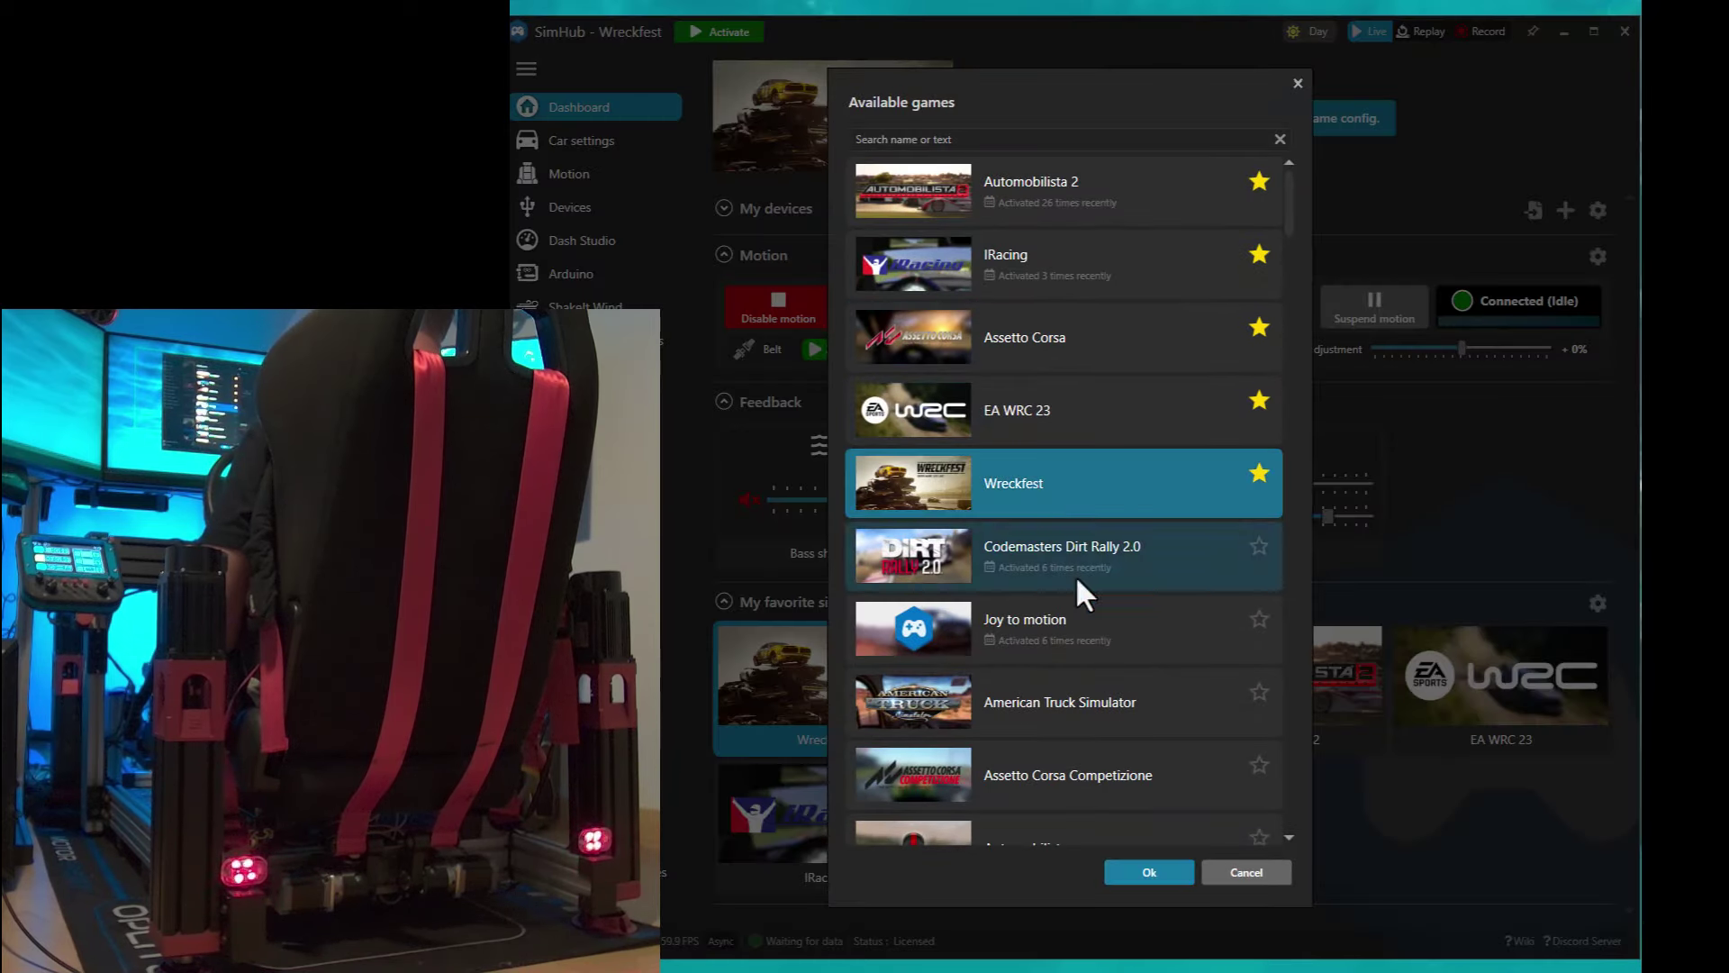
left_click(1216, 875)
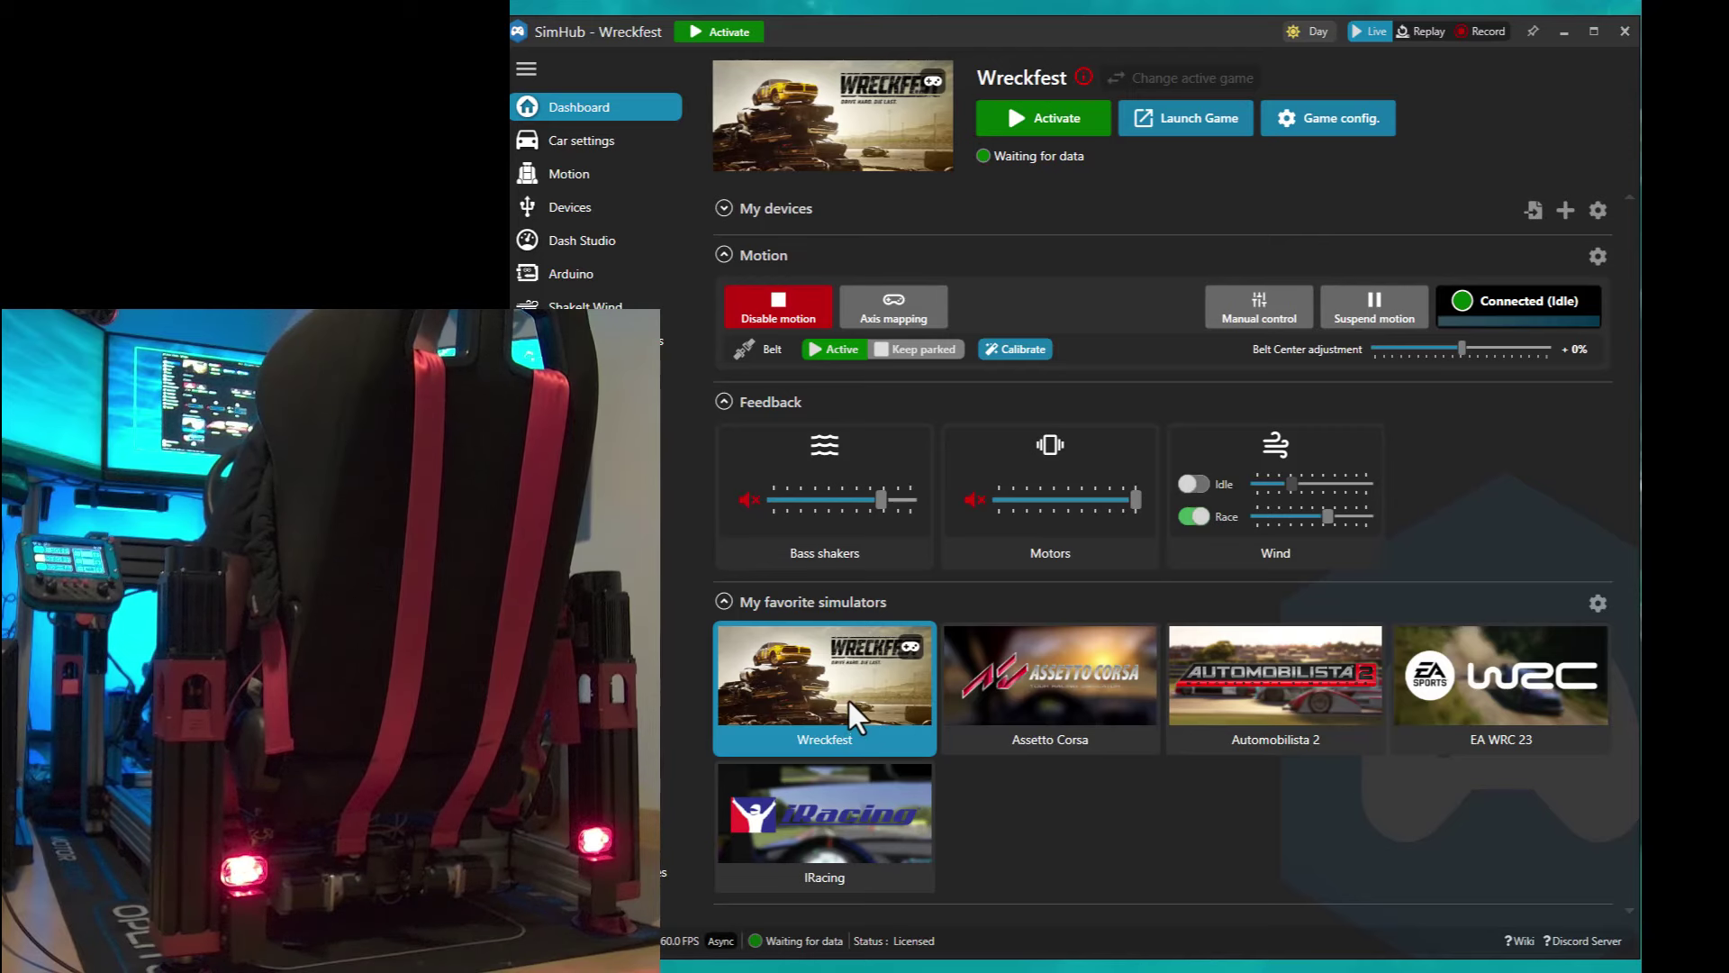
- Open the motion axis mapping for Wreckfest and review its roll, pitch/surge, heave, traction loss, engine and gear settings
left_click(591, 167)
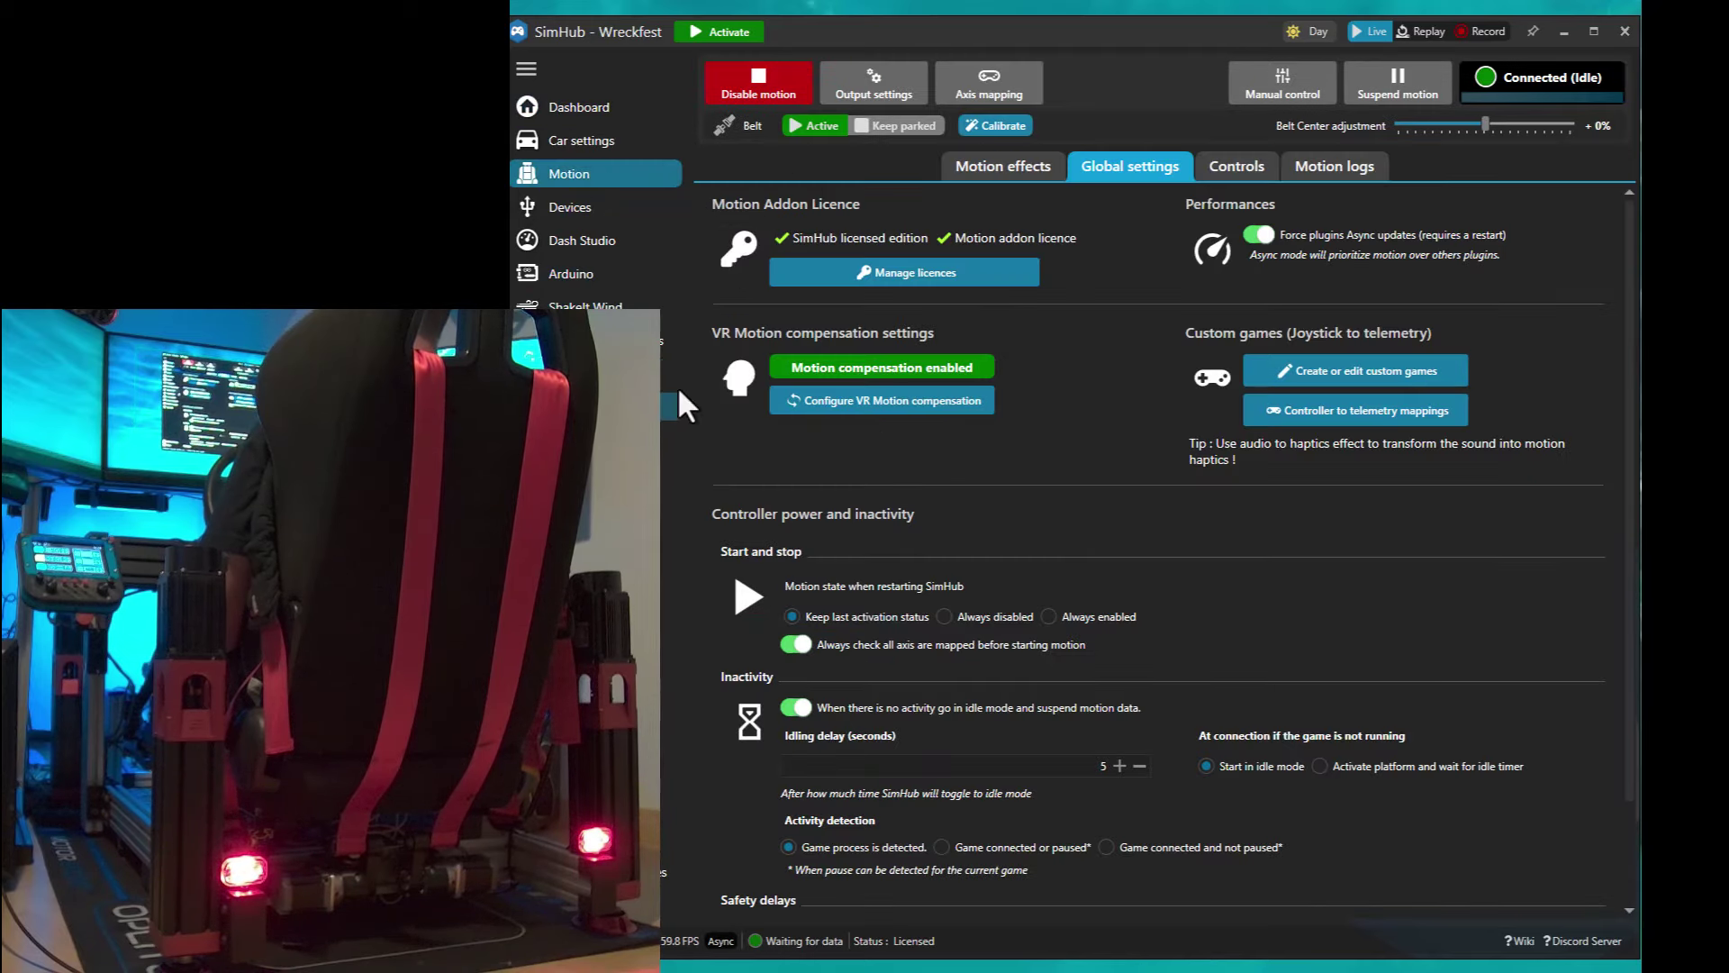
left_click(992, 77)
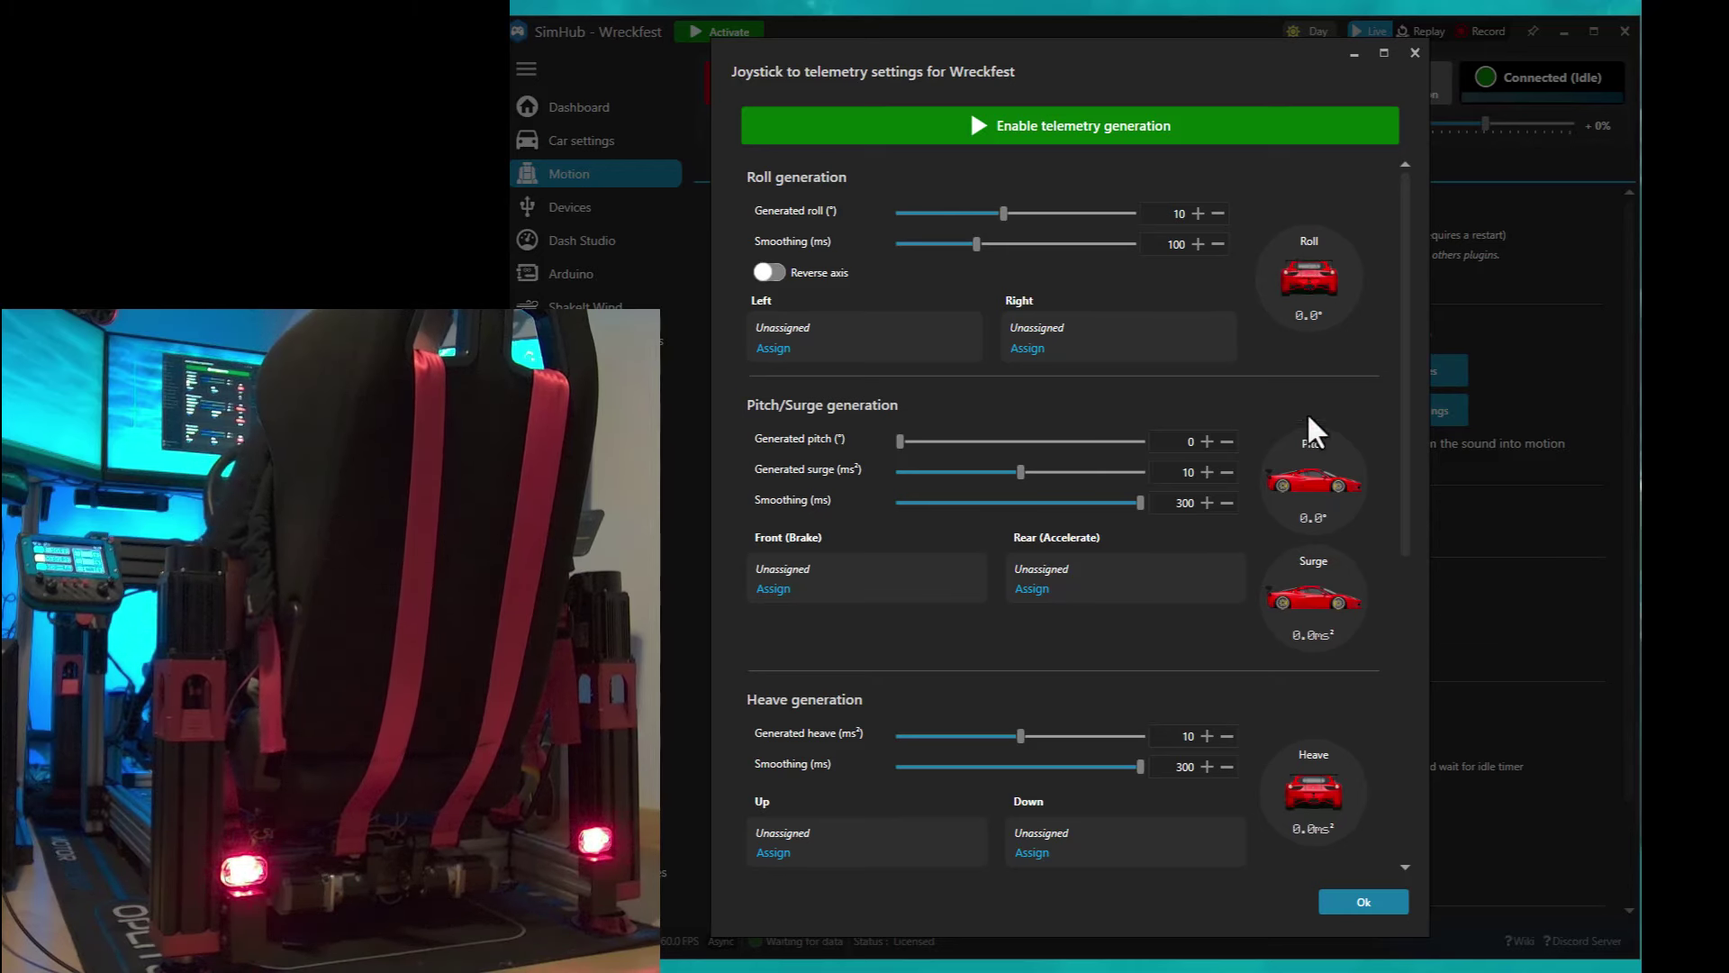
scroll(1299, 798, "down", 2)
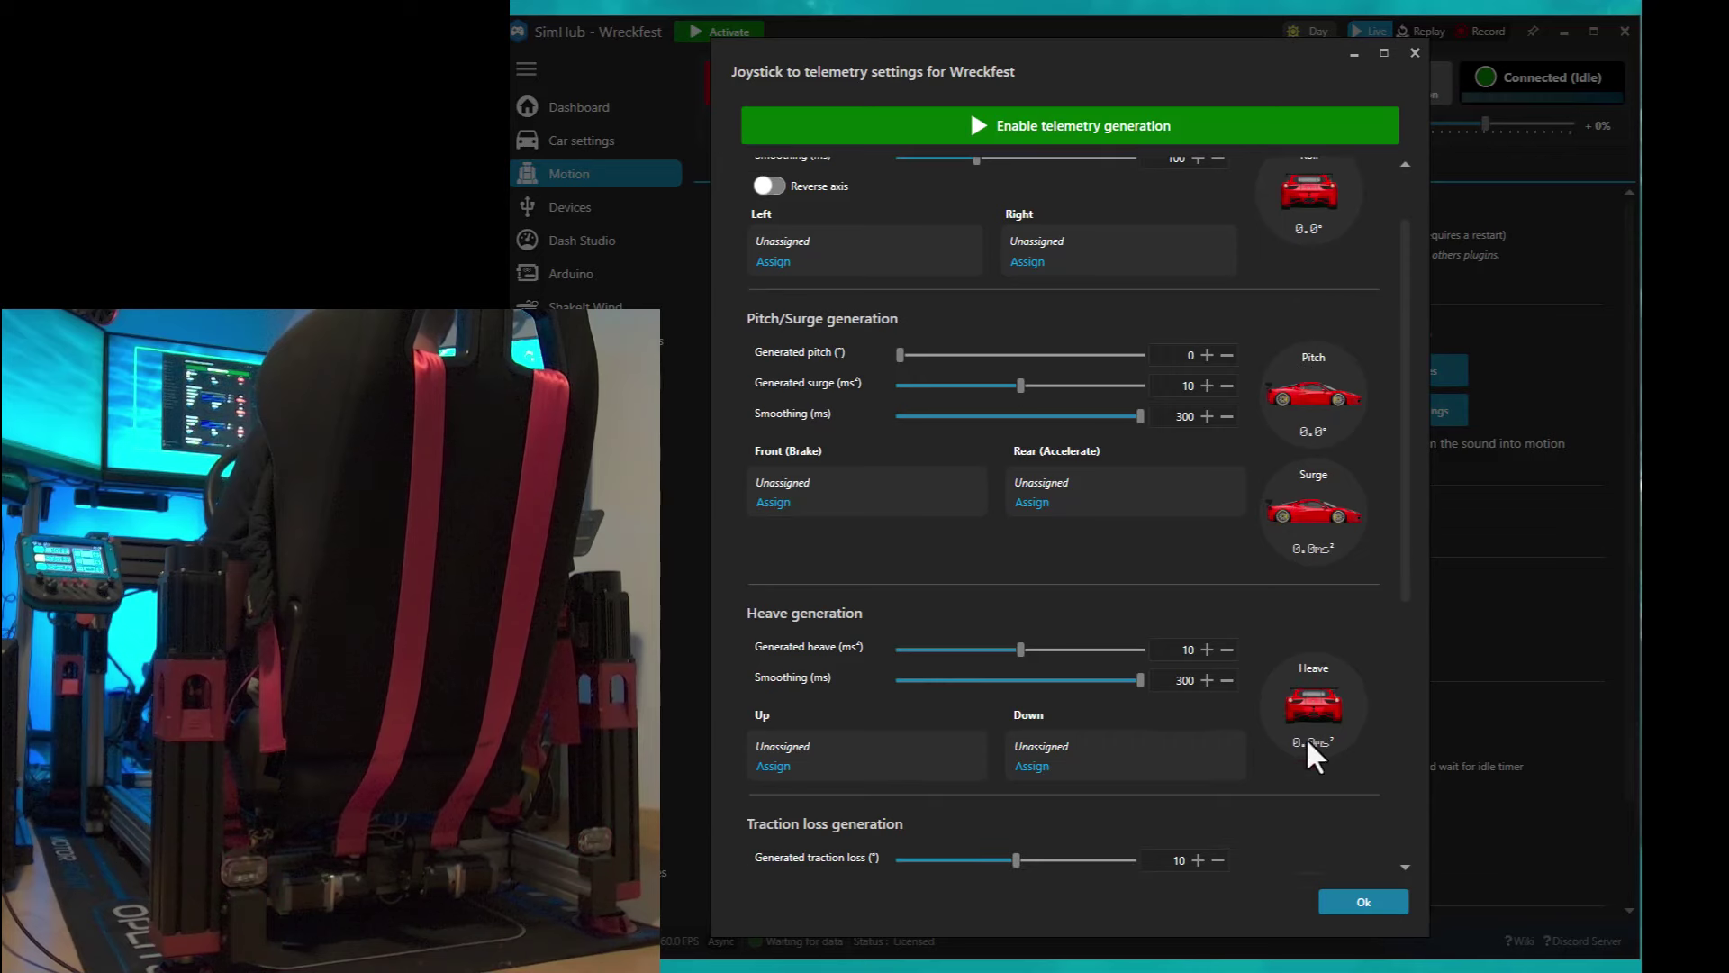
scroll(1310, 748, "down", 5)
scroll(1297, 712, "down", 4)
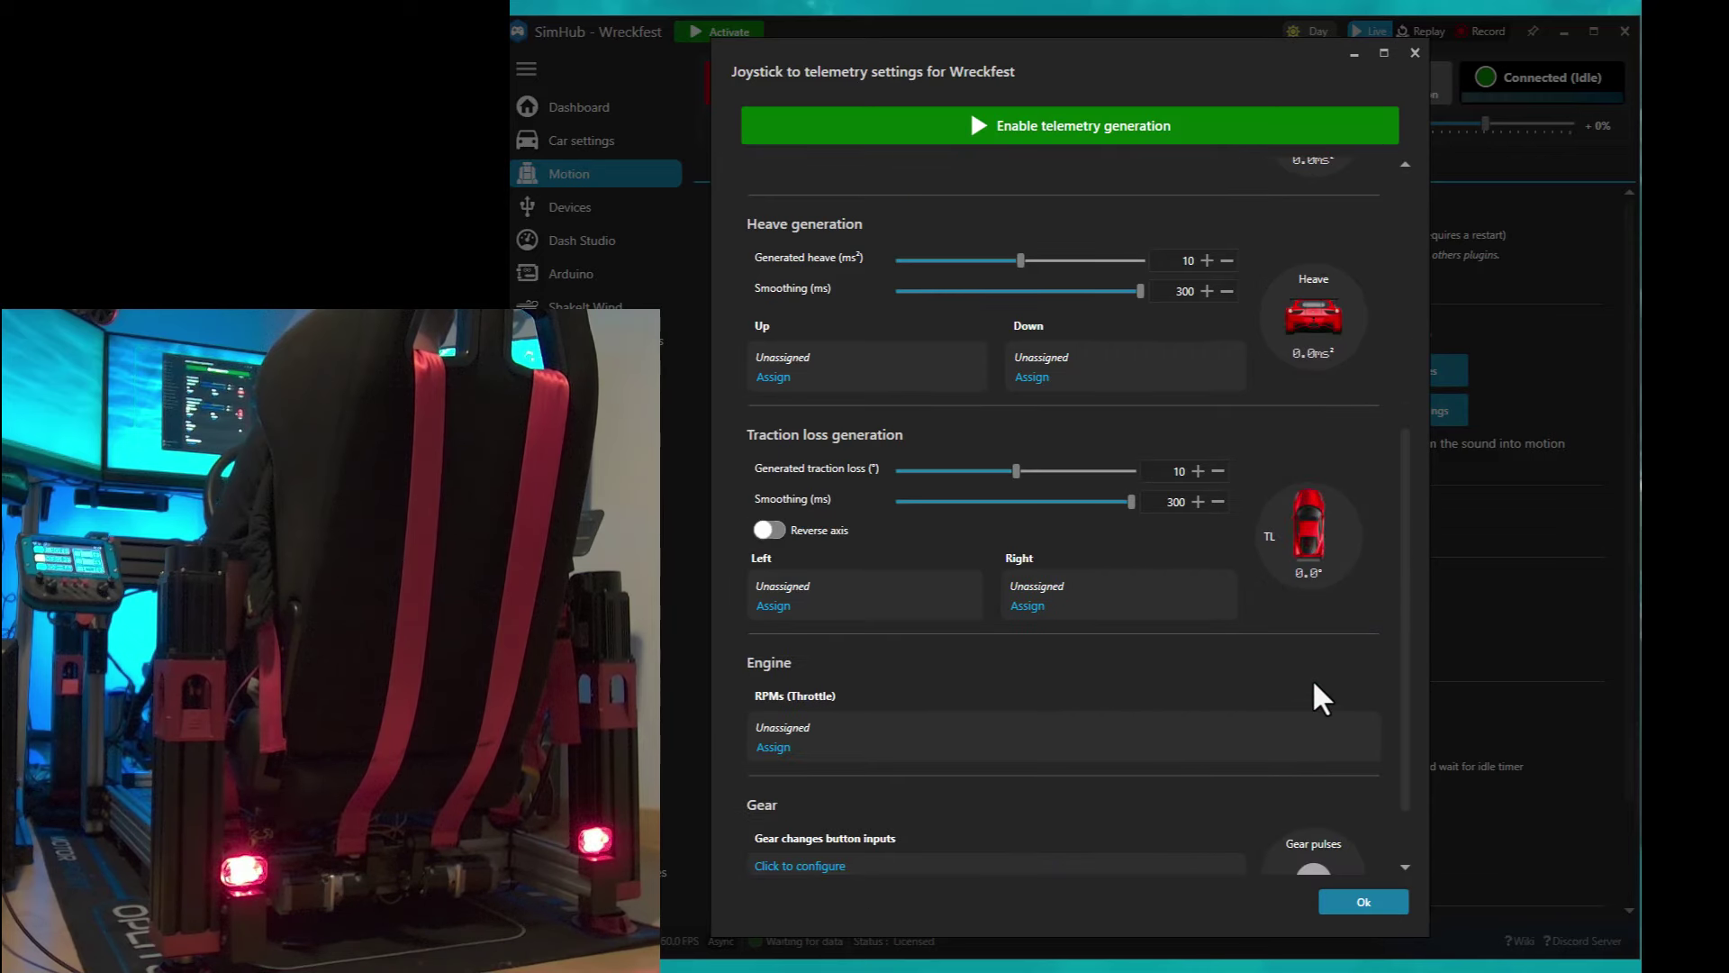
scroll(1193, 668, "down", 2)
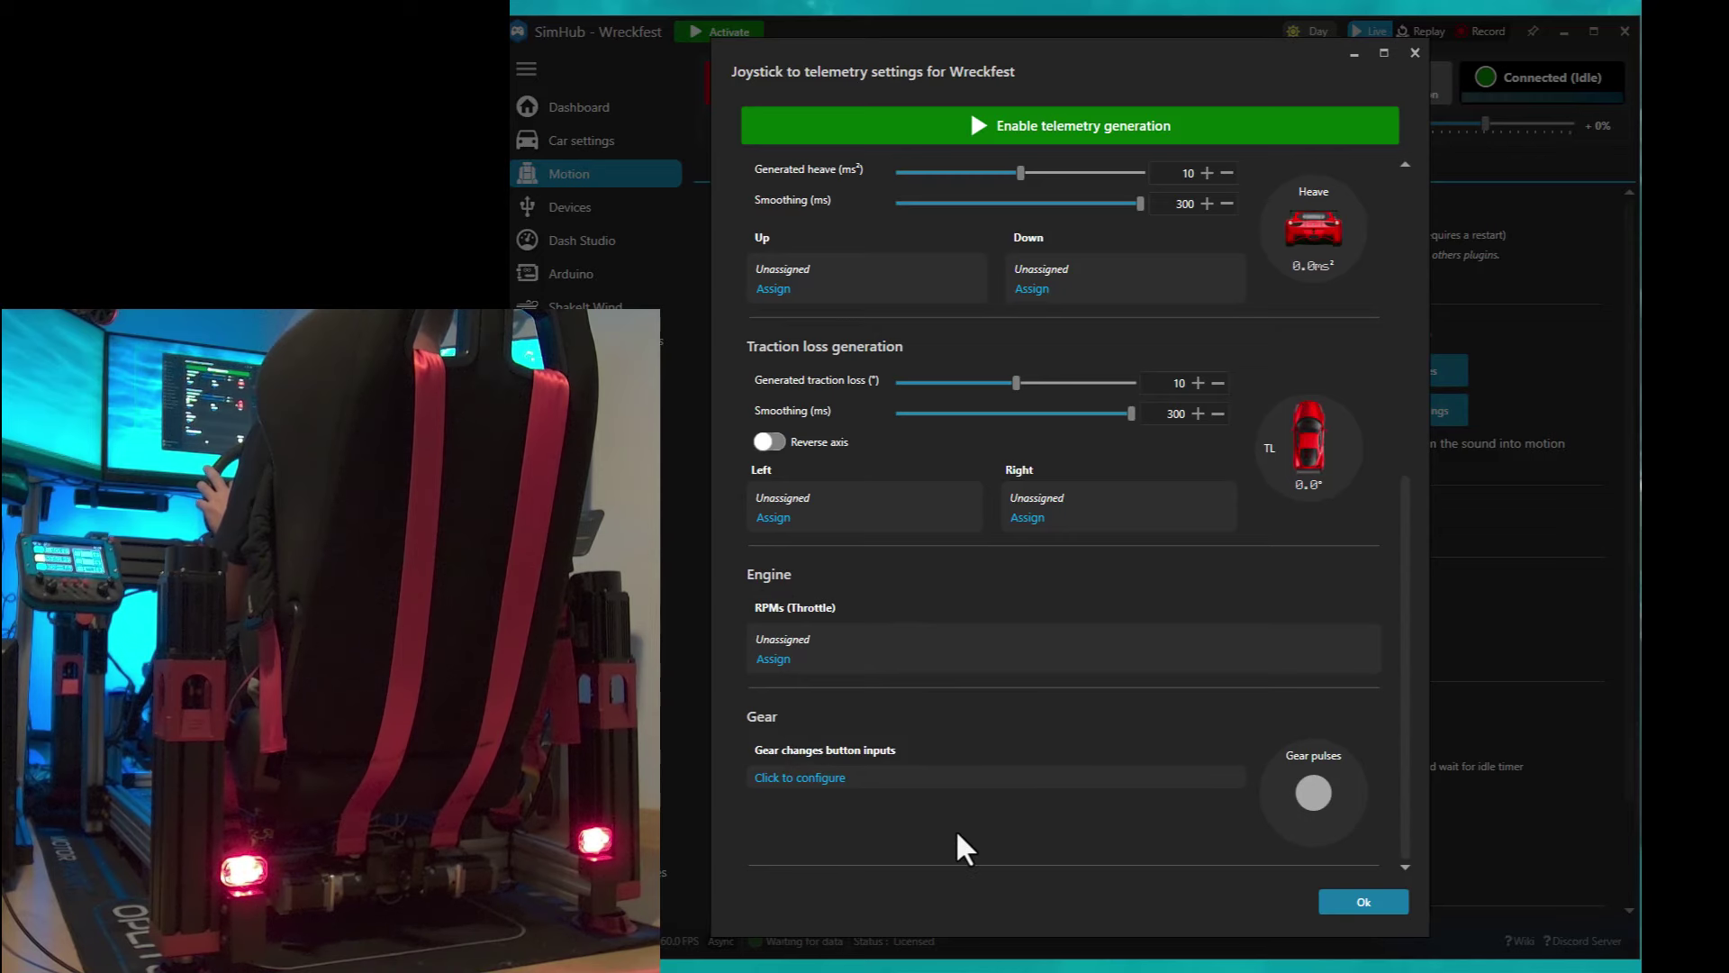
scroll(955, 828, "up", 5)
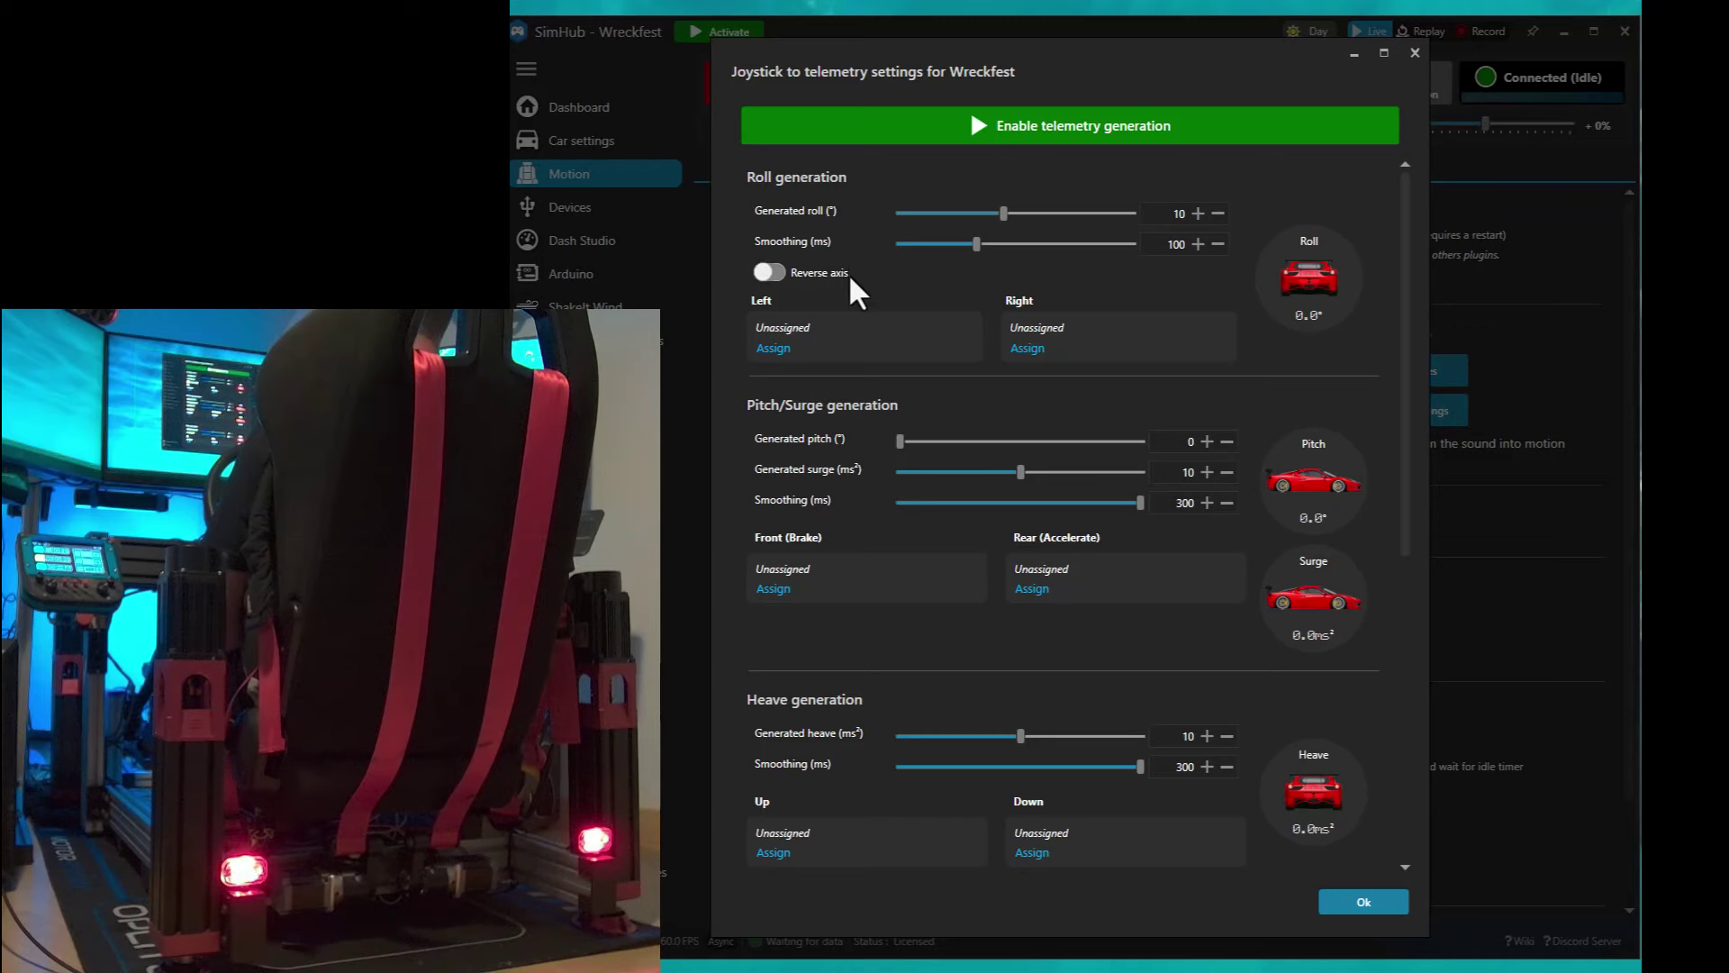
- Assign the Simucube_2_Pro_X axis to roll generation, CenterToMinimum for left and CenterToMax for right
left_click(774, 350)
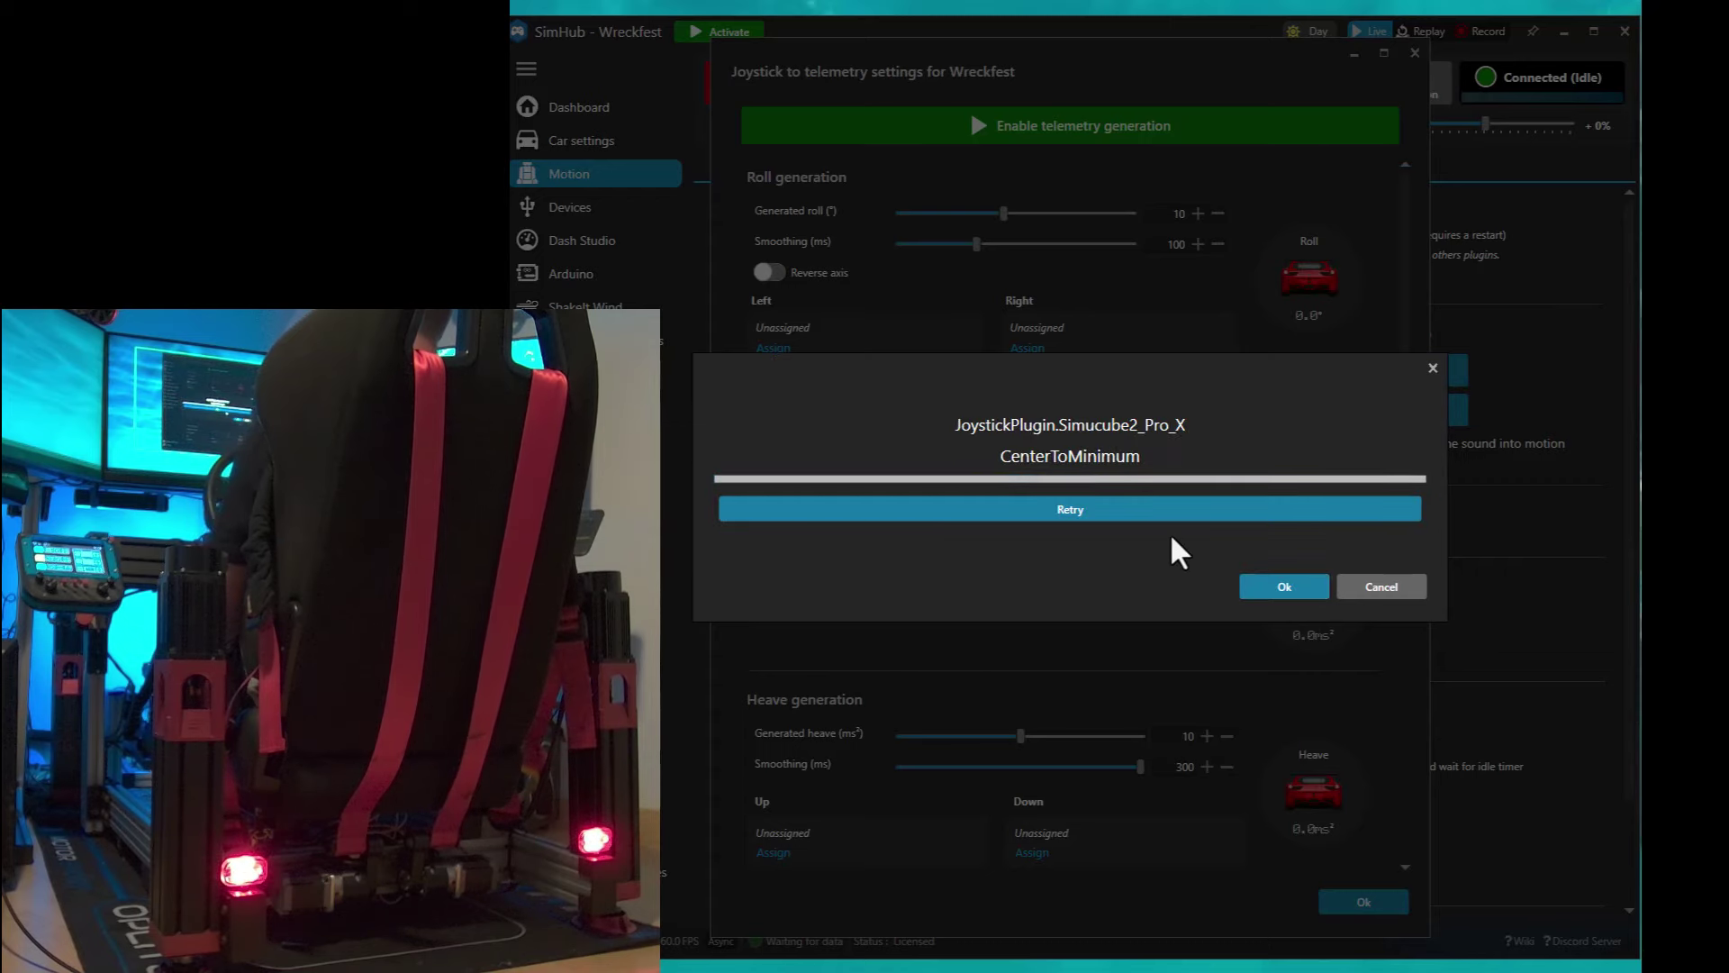
left_click(1258, 590)
left_click(1027, 348)
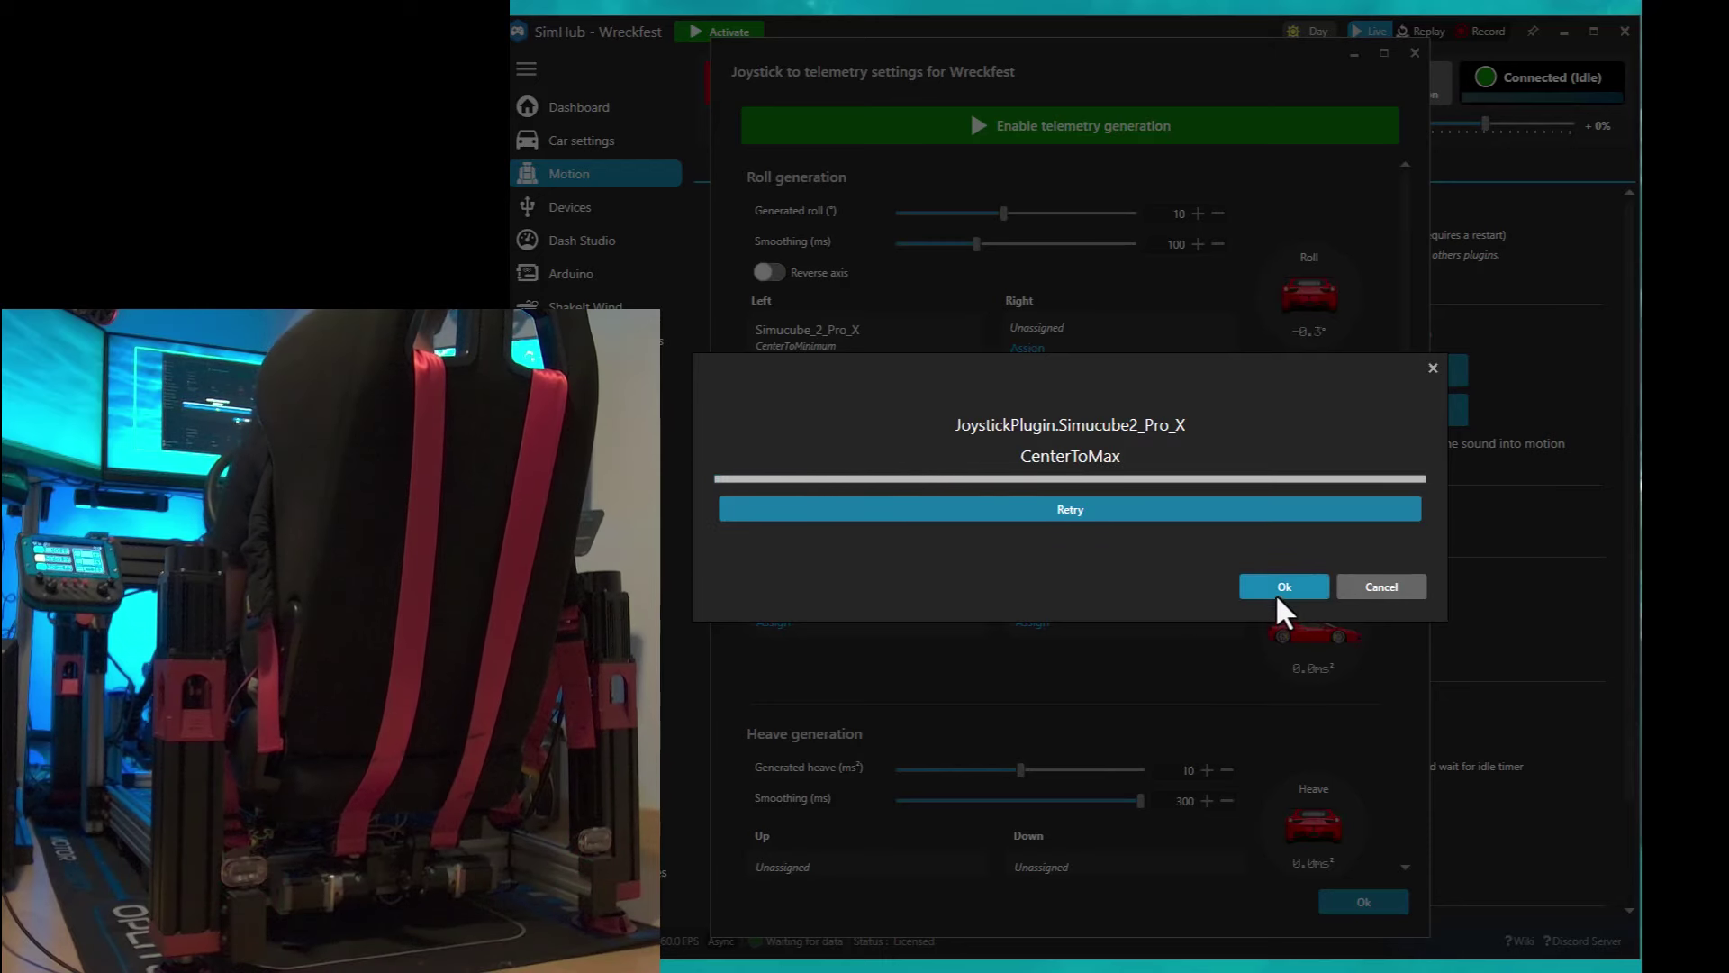
left_click(1280, 590)
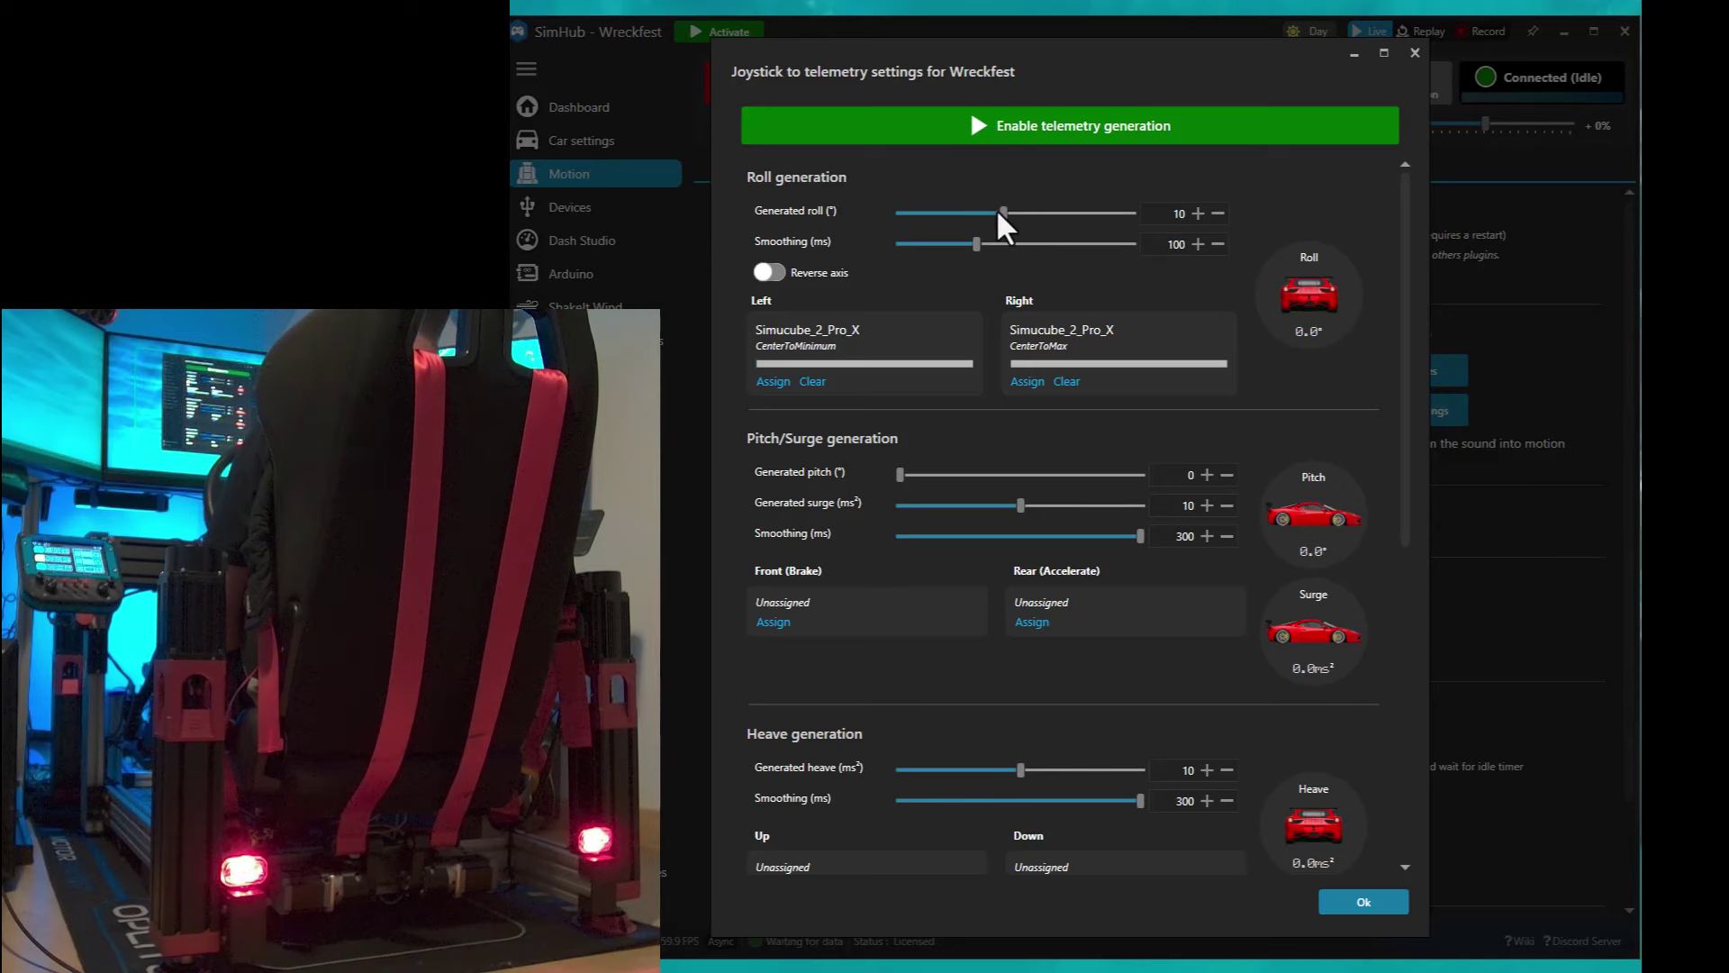
double_click(1163, 216)
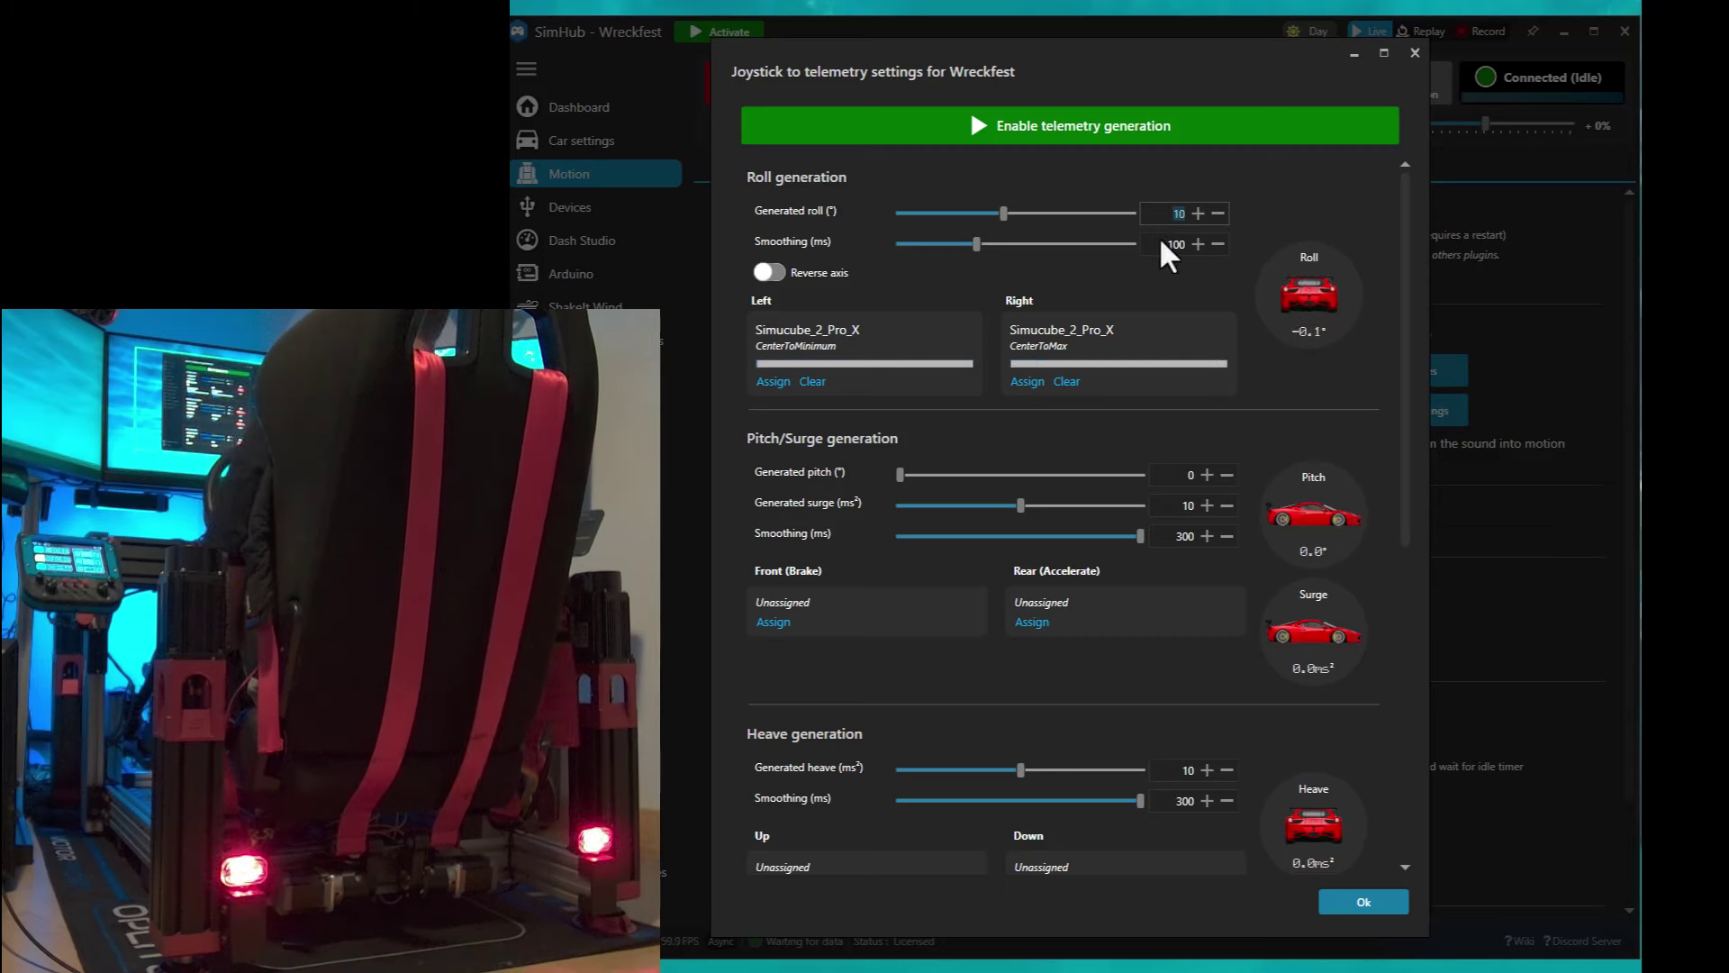
left_click(1150, 281)
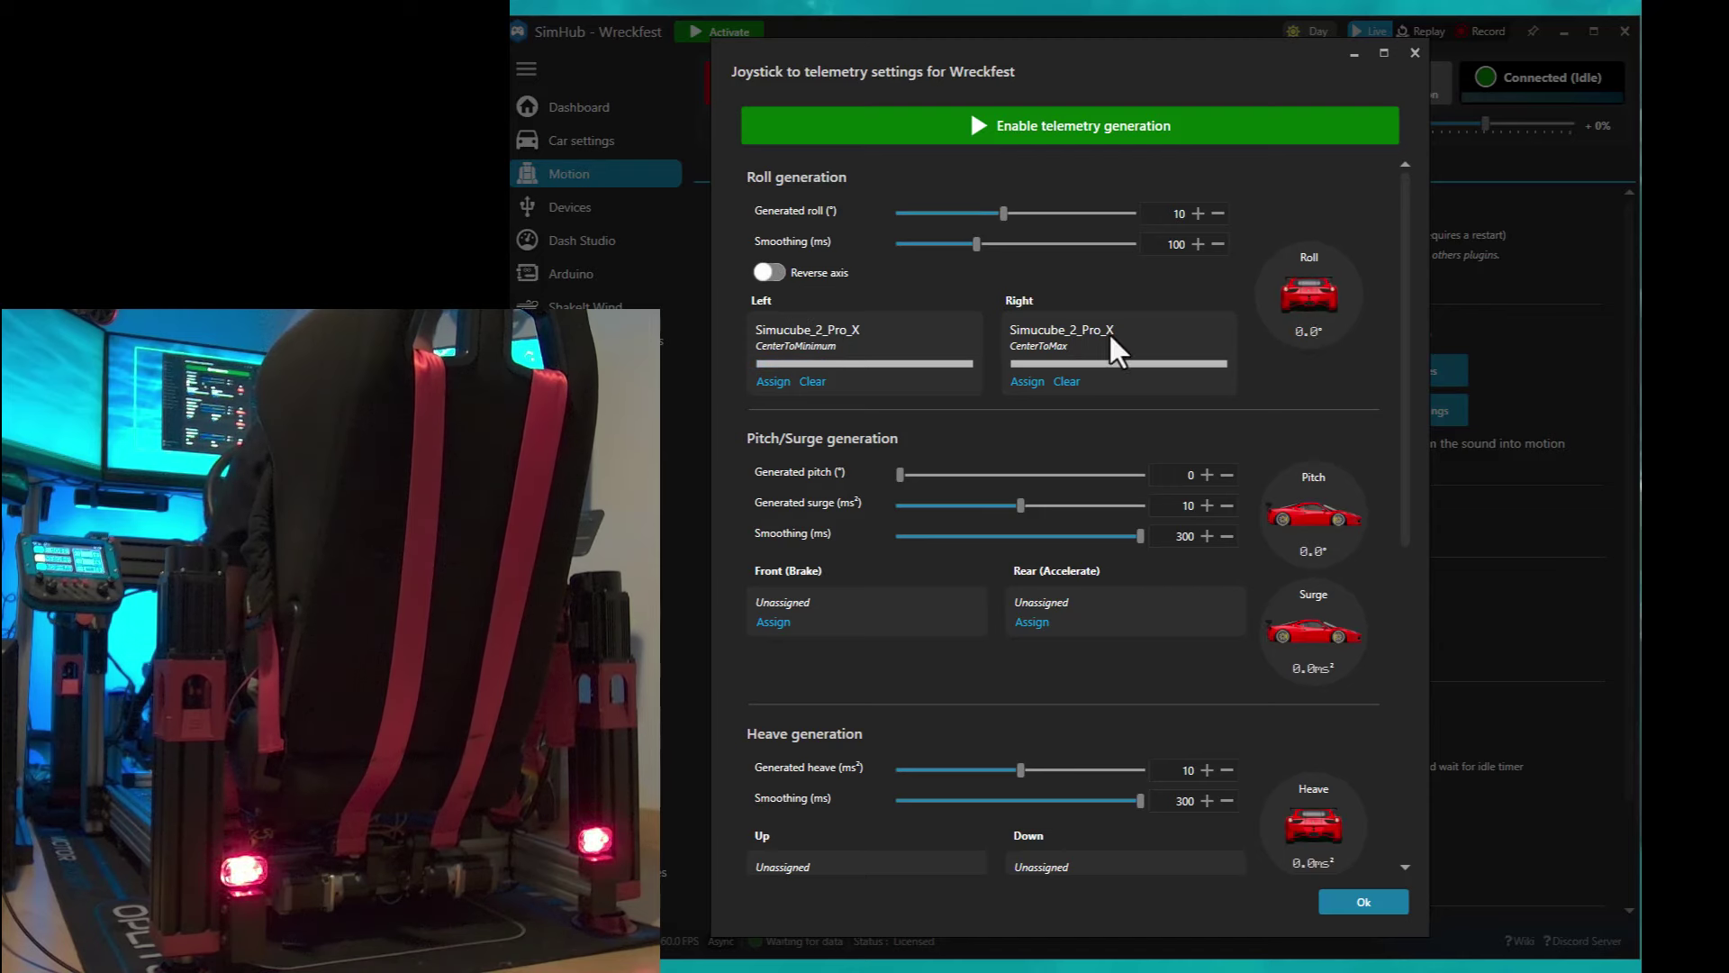
- Enable telemetry generation and reverse the roll axis
left_click(1093, 128)
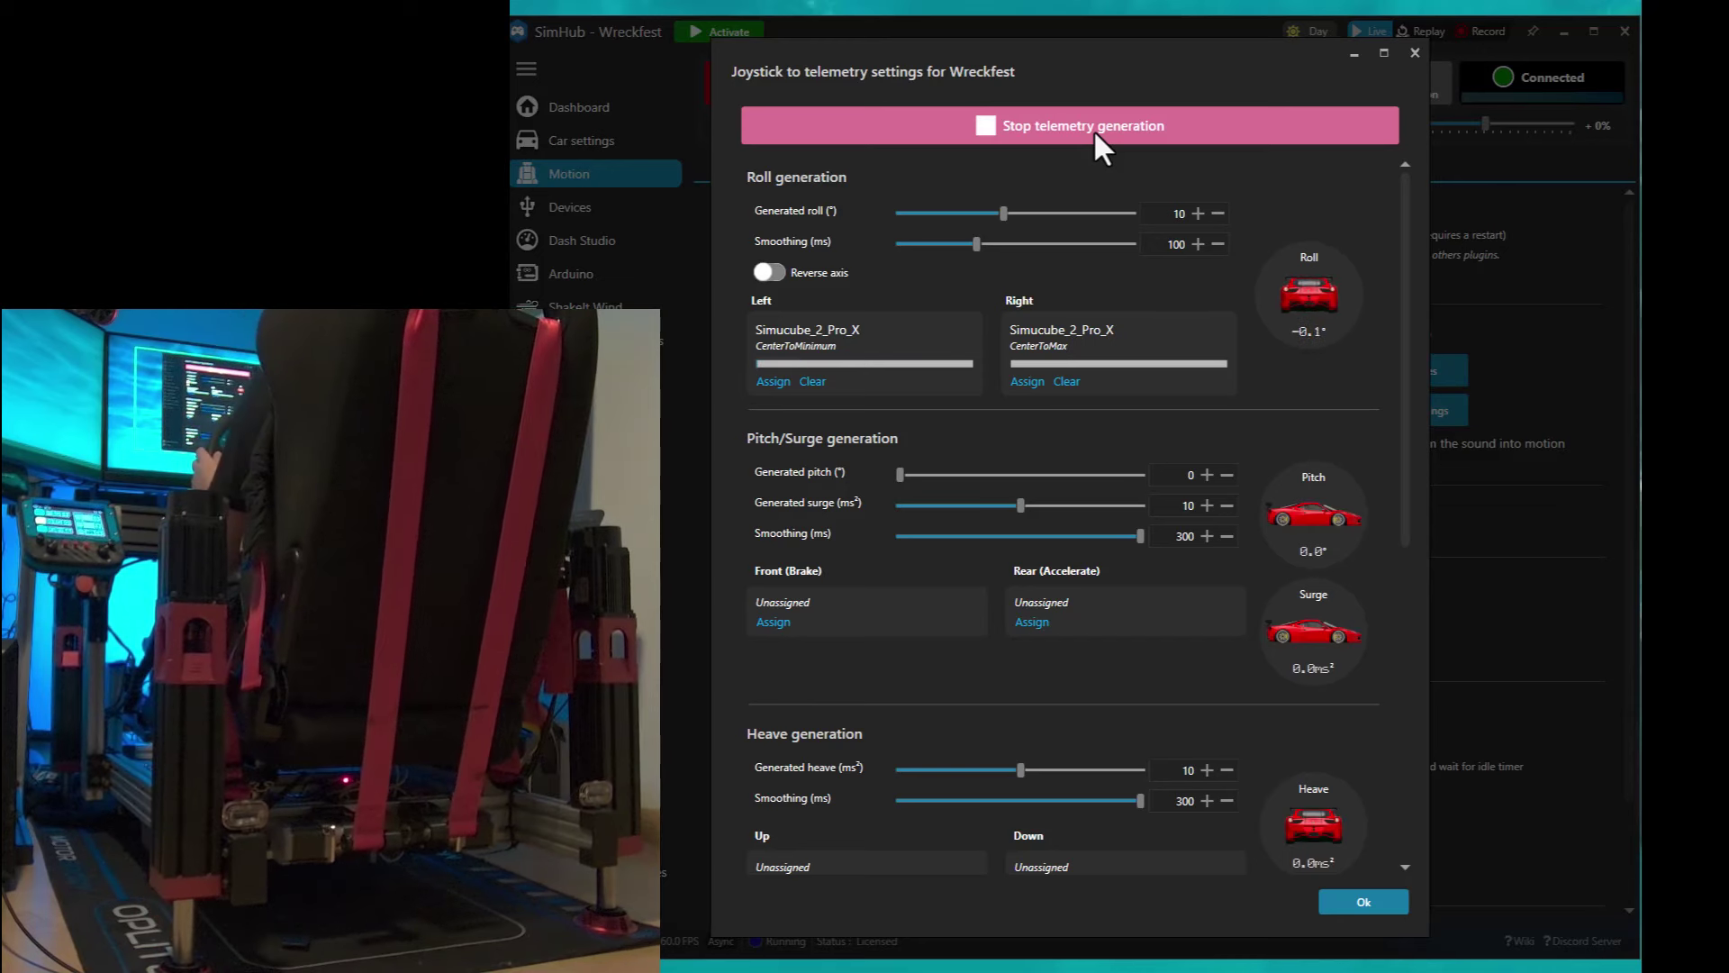
left_click(773, 272)
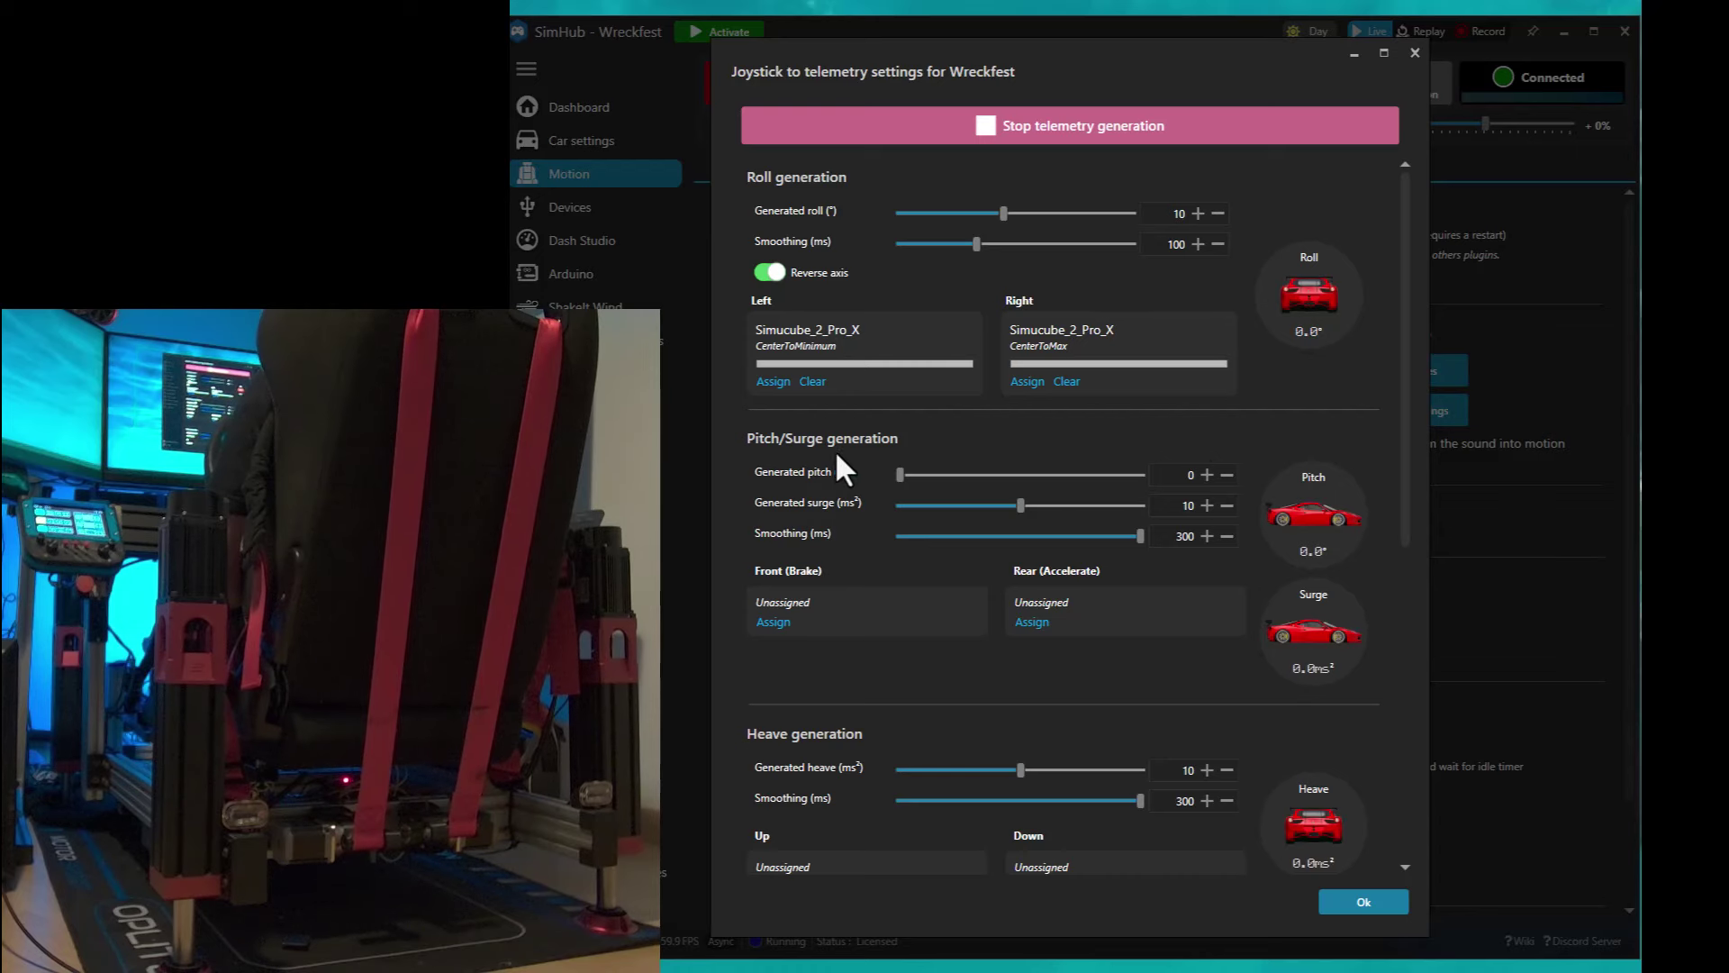
- Assign ControlMapper.Brake to the front and ControlMapper.Throttle to the rear input of pitch/surge generation
scroll(843, 468, "down", 1)
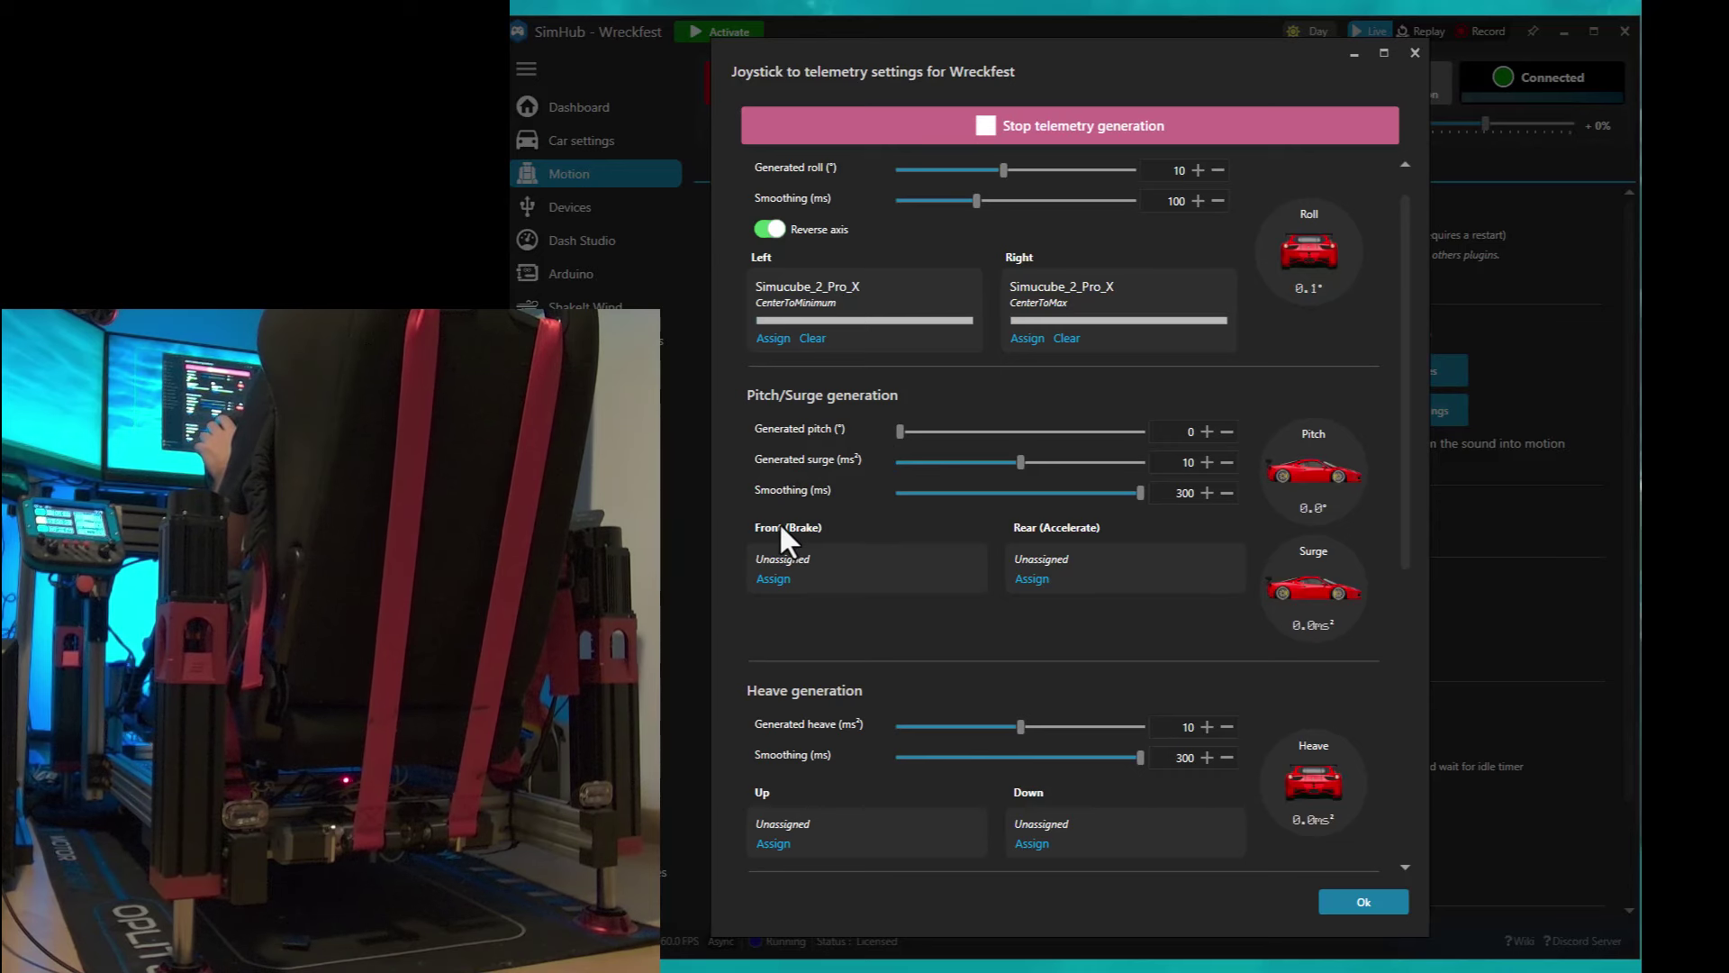
left_click(780, 577)
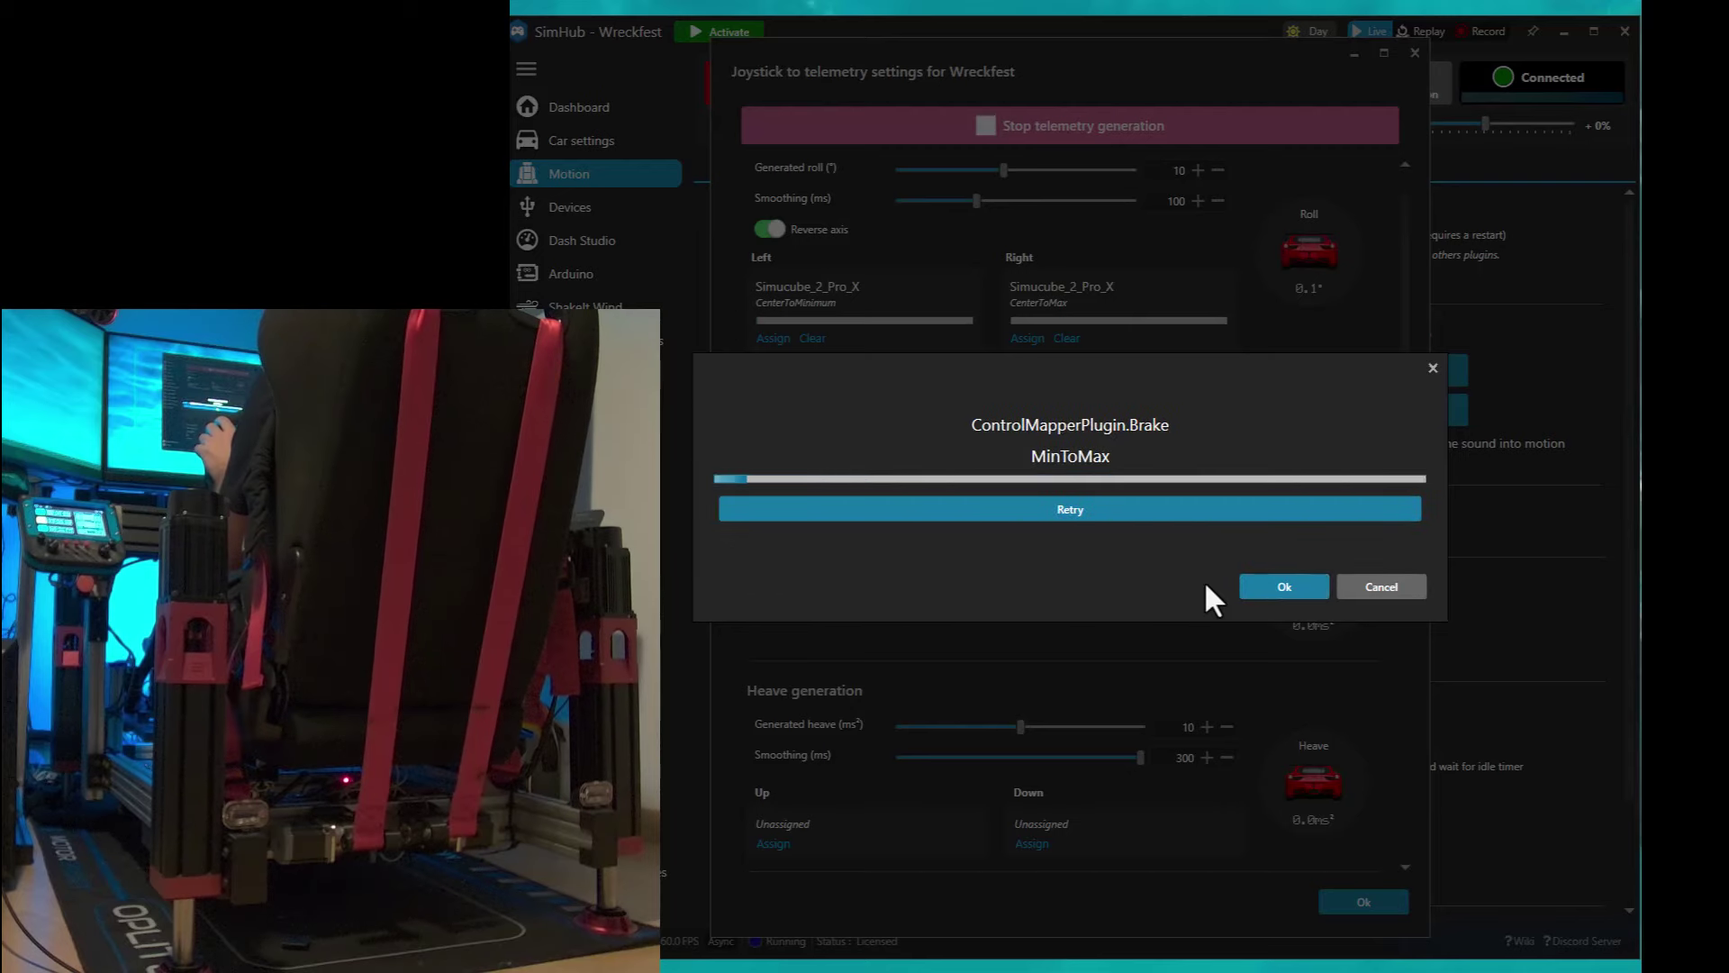
left_click(1270, 584)
left_click(1033, 581)
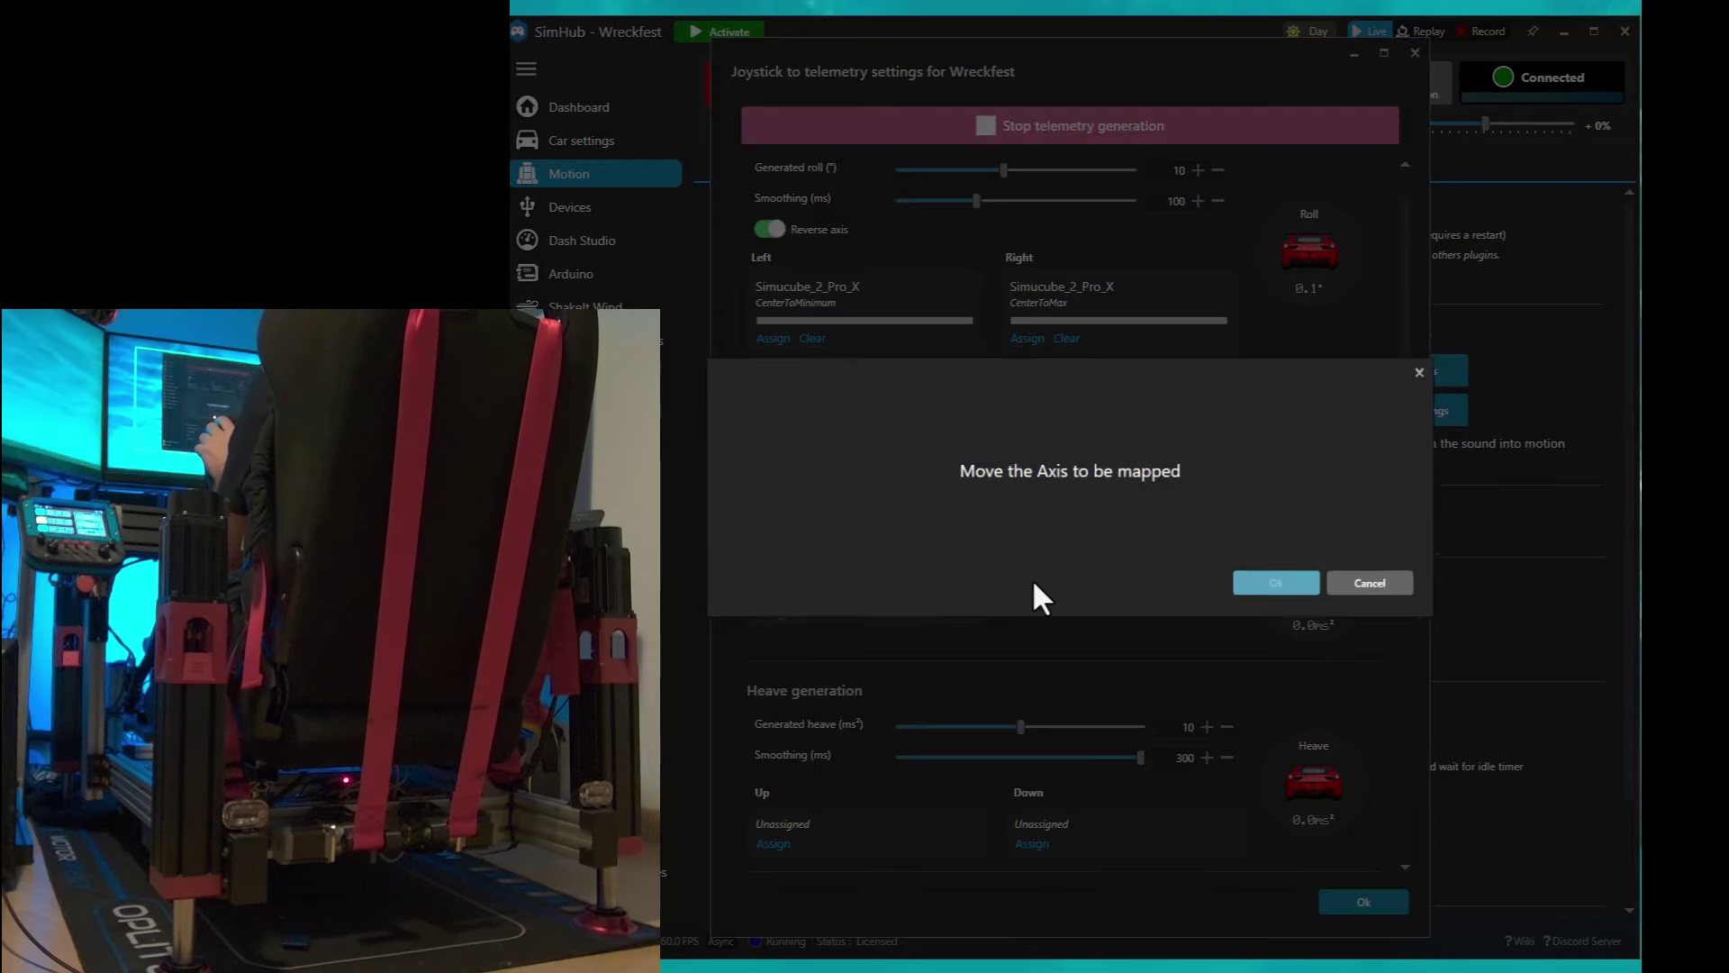
left_click(1263, 581)
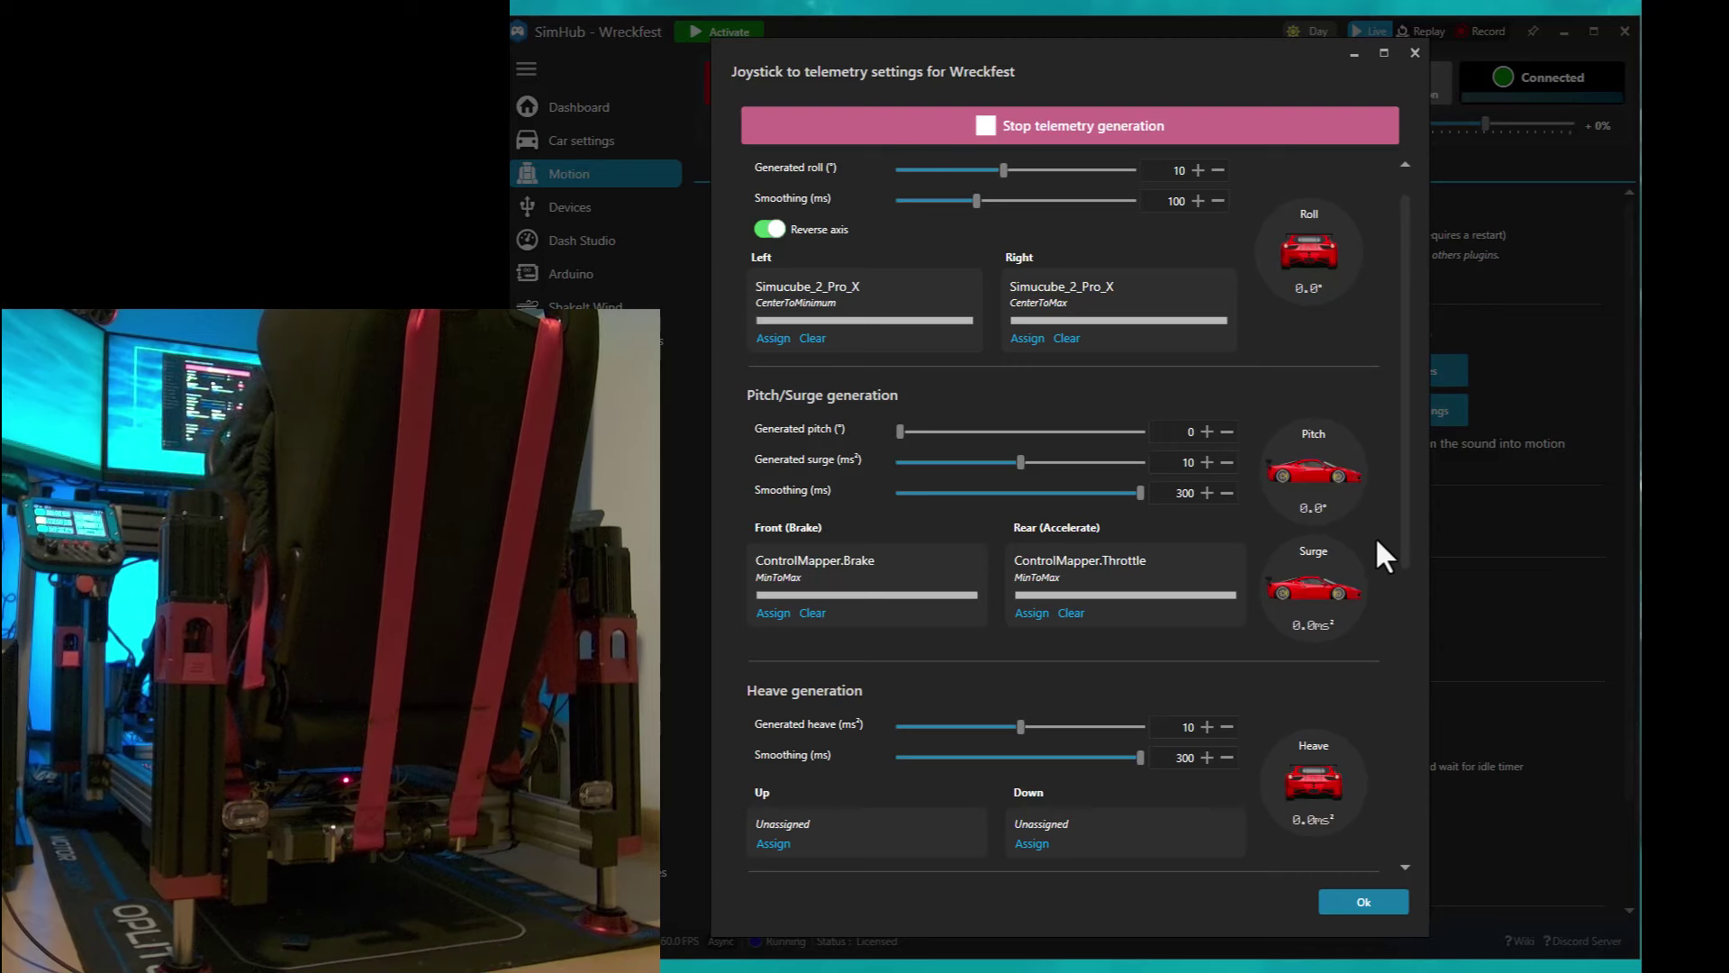
- Set the generated traction loss to 7° in the traction loss generation settings
scroll(1281, 677, "down", 1)
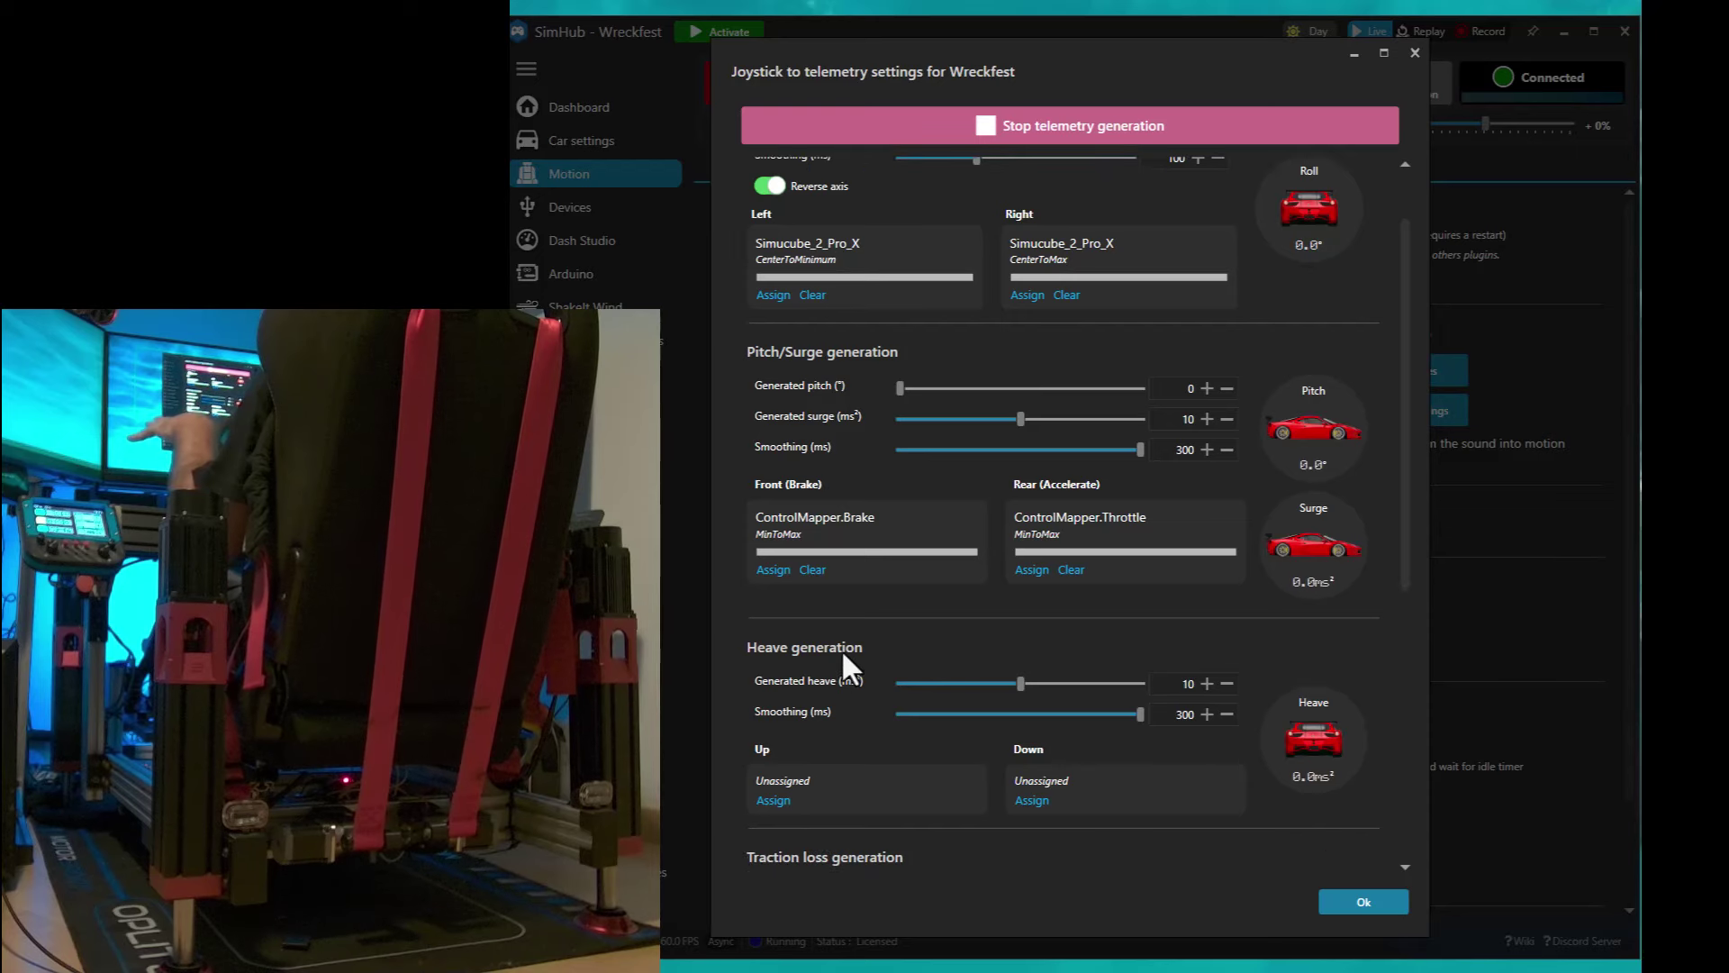
scroll(891, 692, "down", 1)
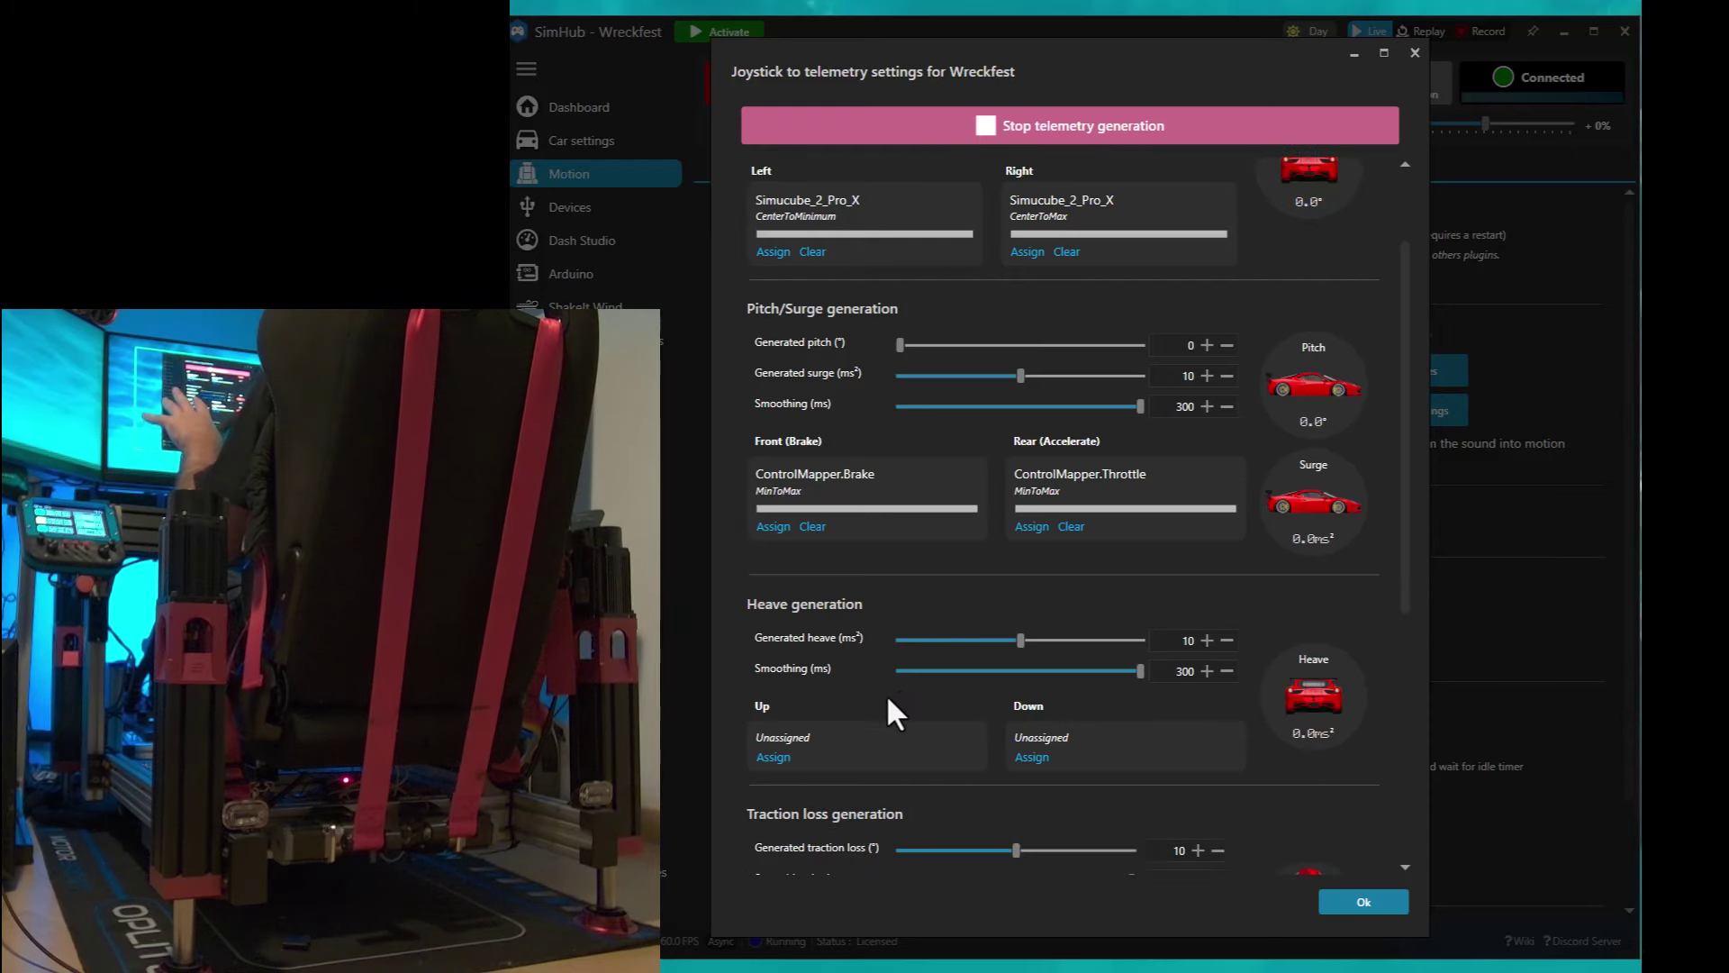
scroll(897, 688, "down", 1)
scroll(912, 667, "down", 2)
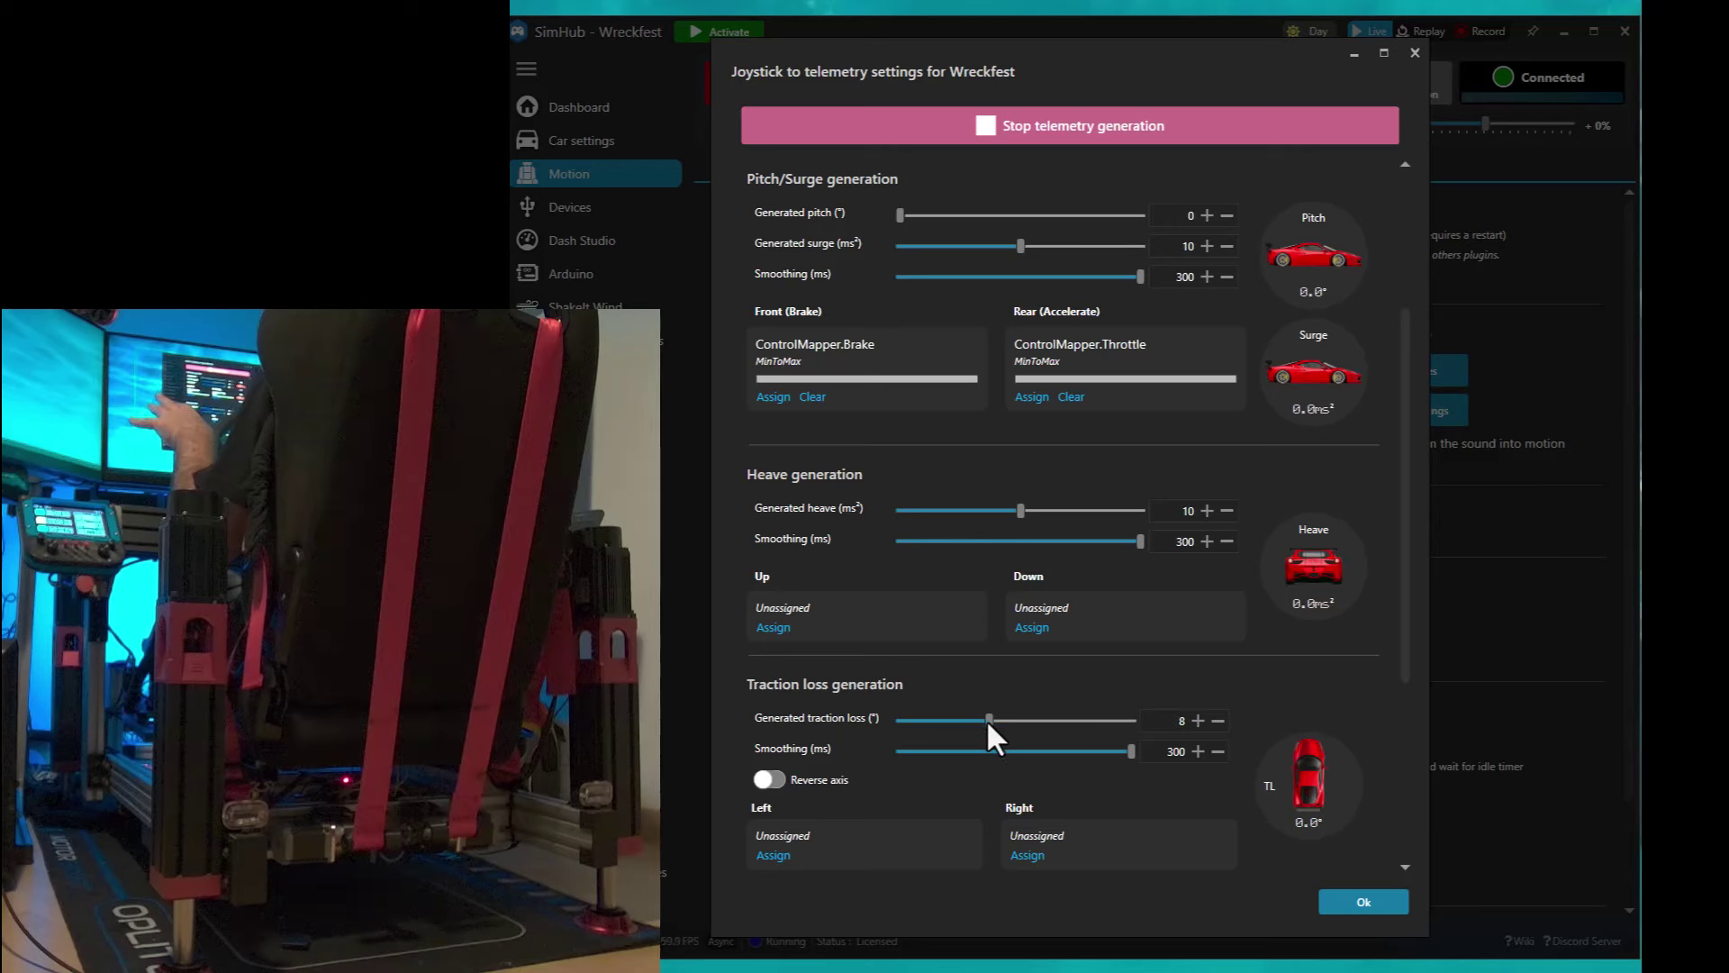
left_click_drag(989, 731, 972, 734)
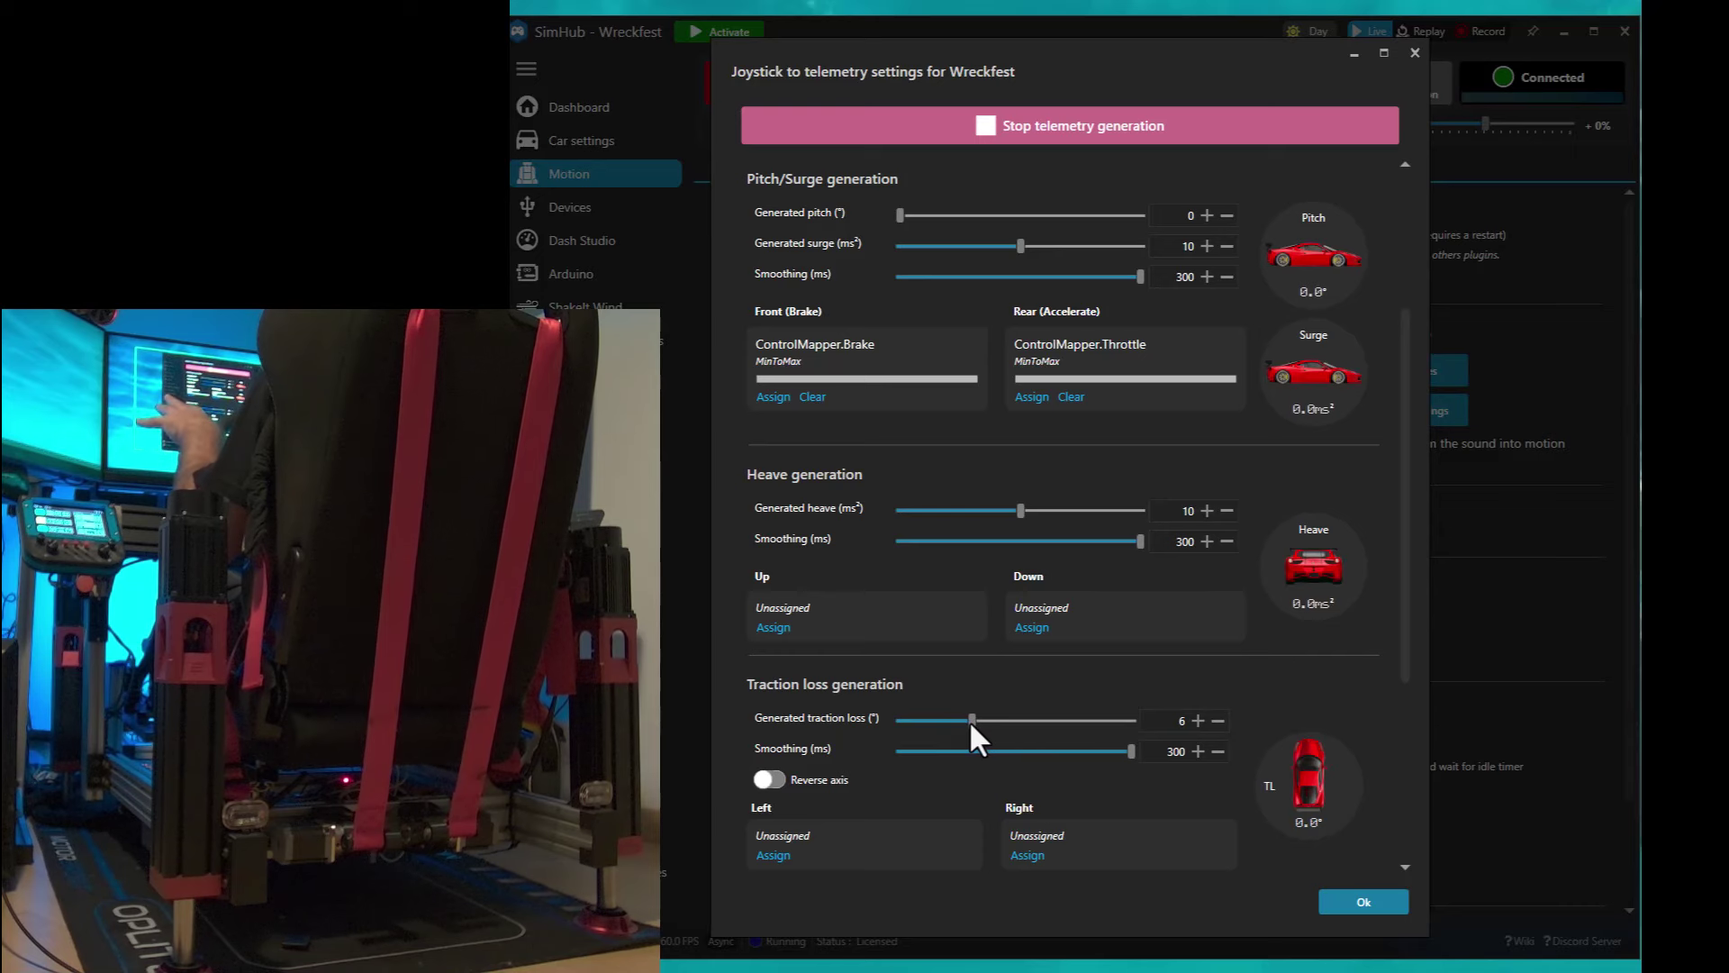
scroll(976, 720, "down", 2)
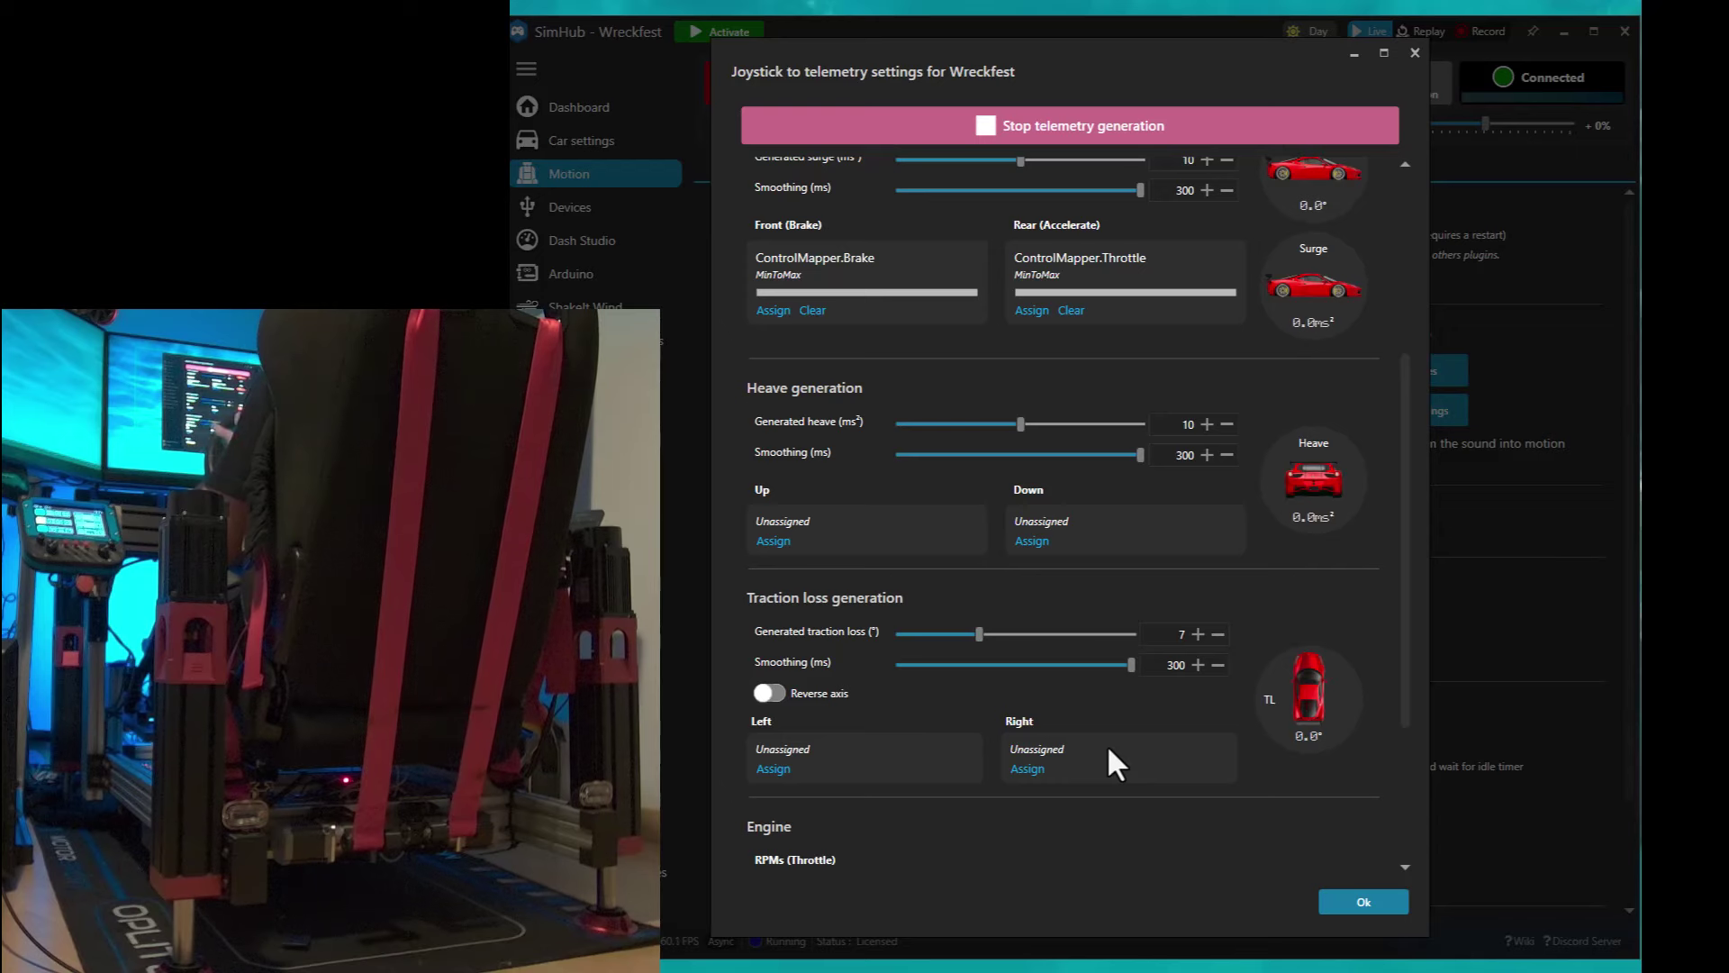
- Try ControlMapper.Throttle as the engine RPMs input and clear the assignment again
scroll(926, 765, "down", 3)
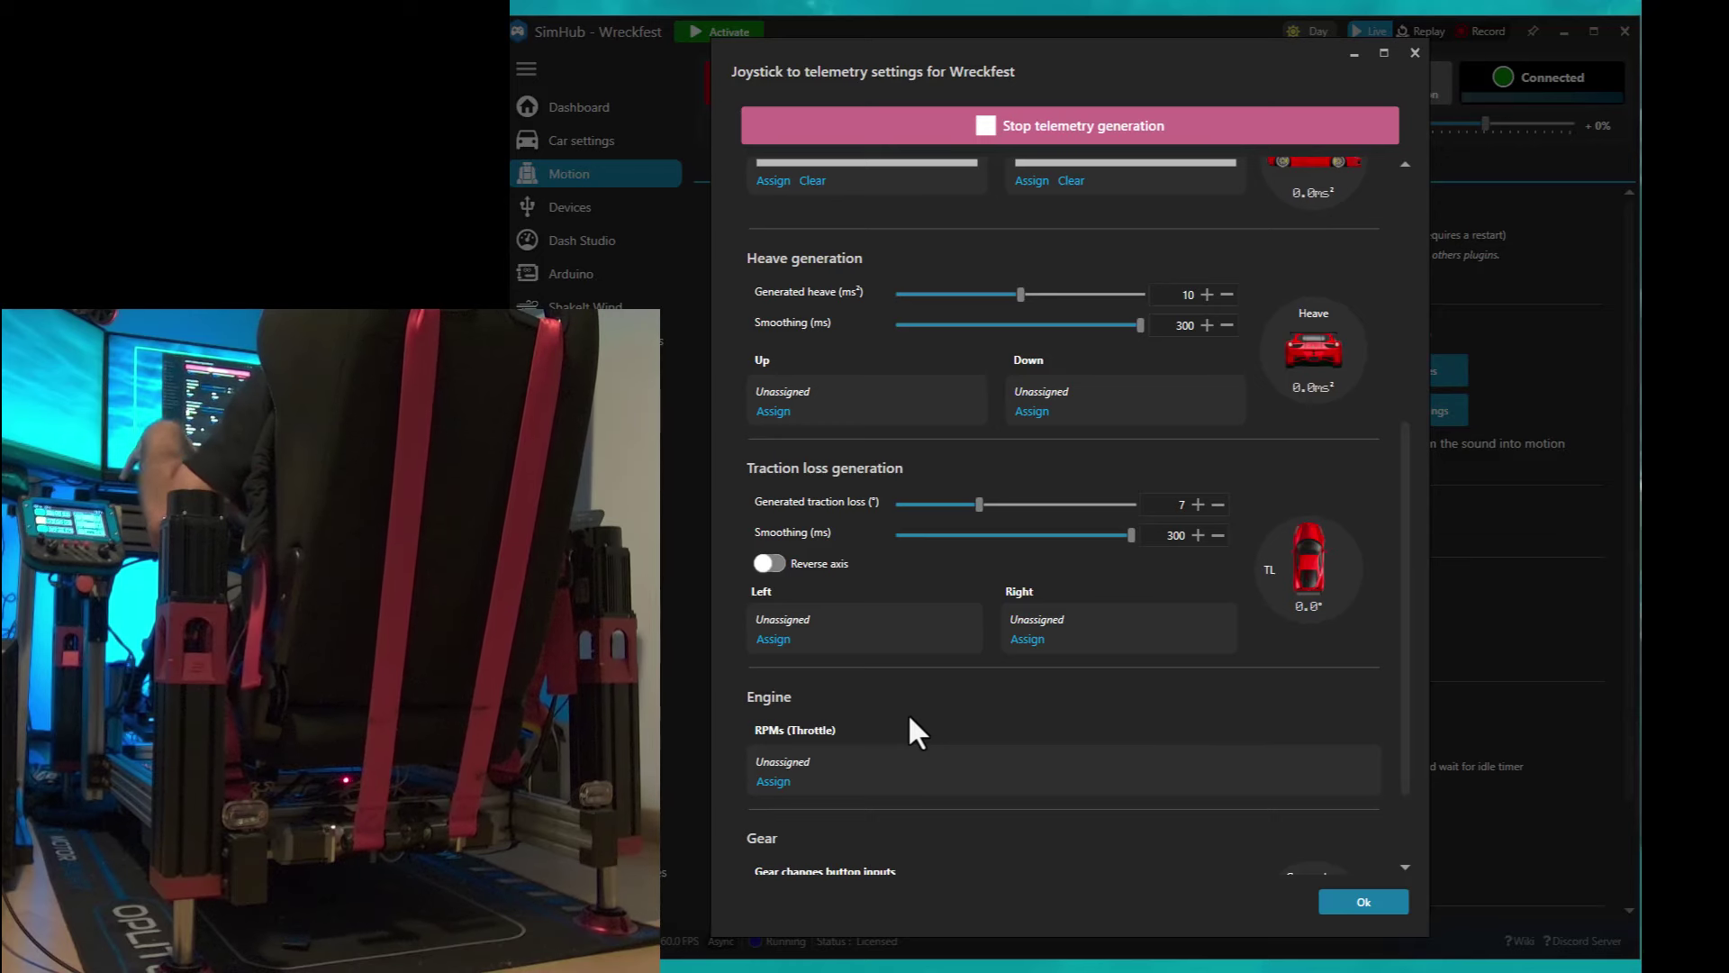
left_click(778, 781)
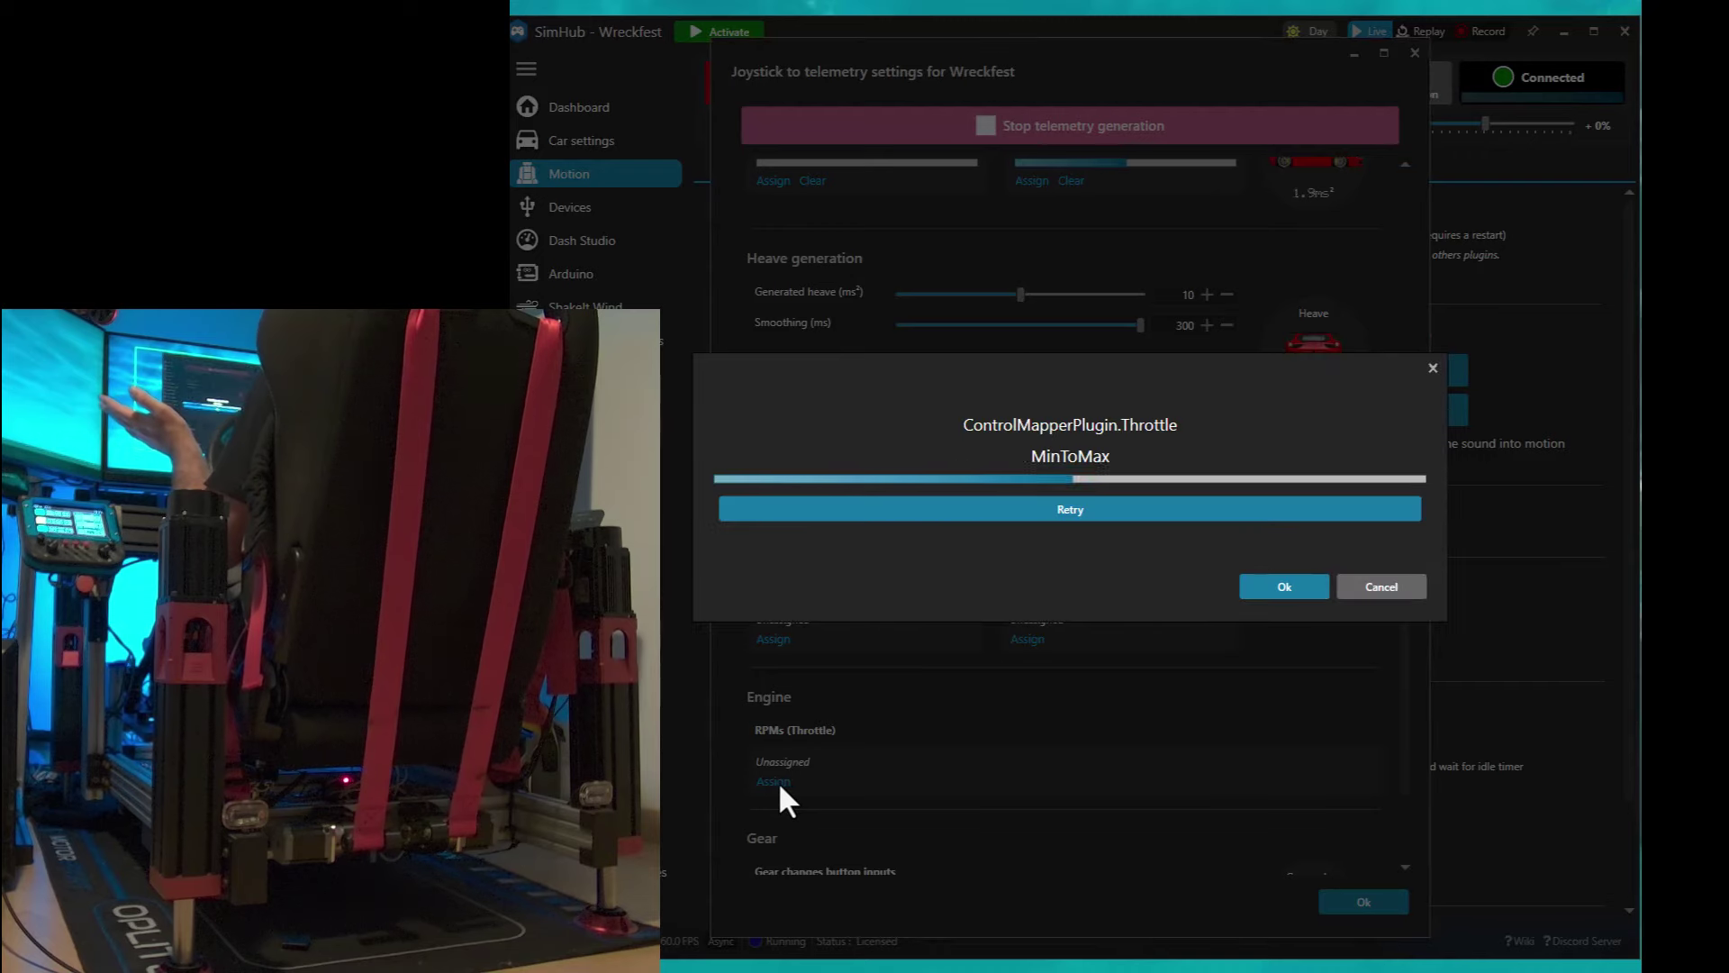
left_click(1282, 587)
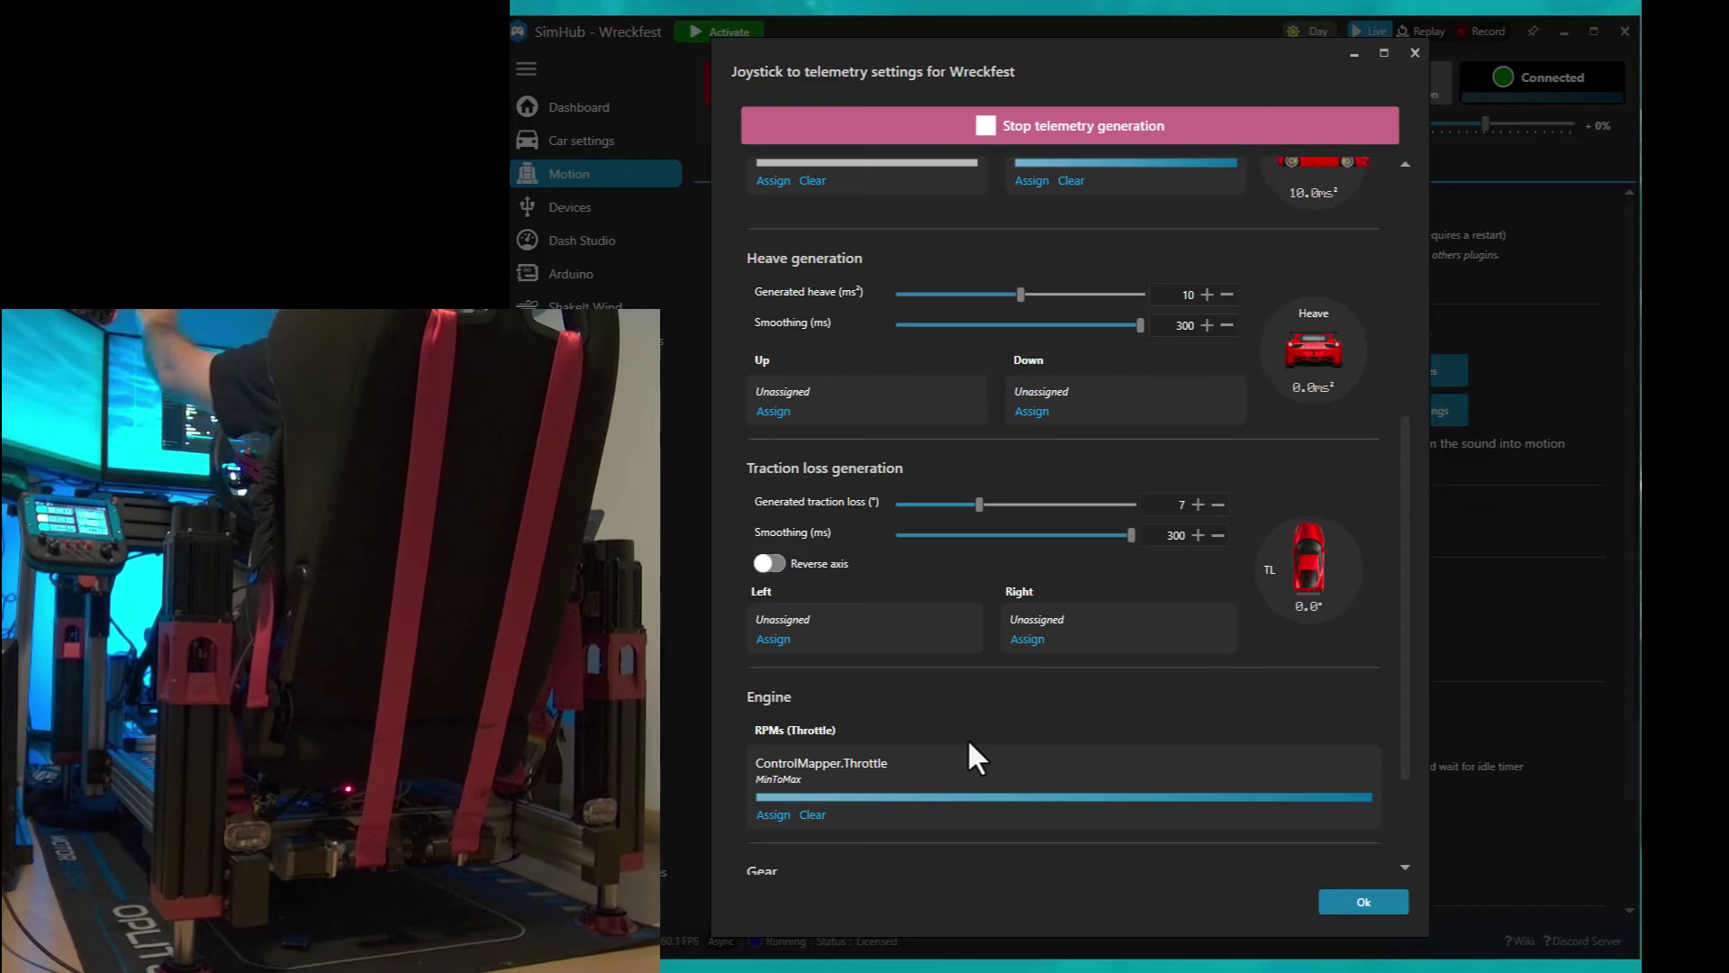
left_click(816, 814)
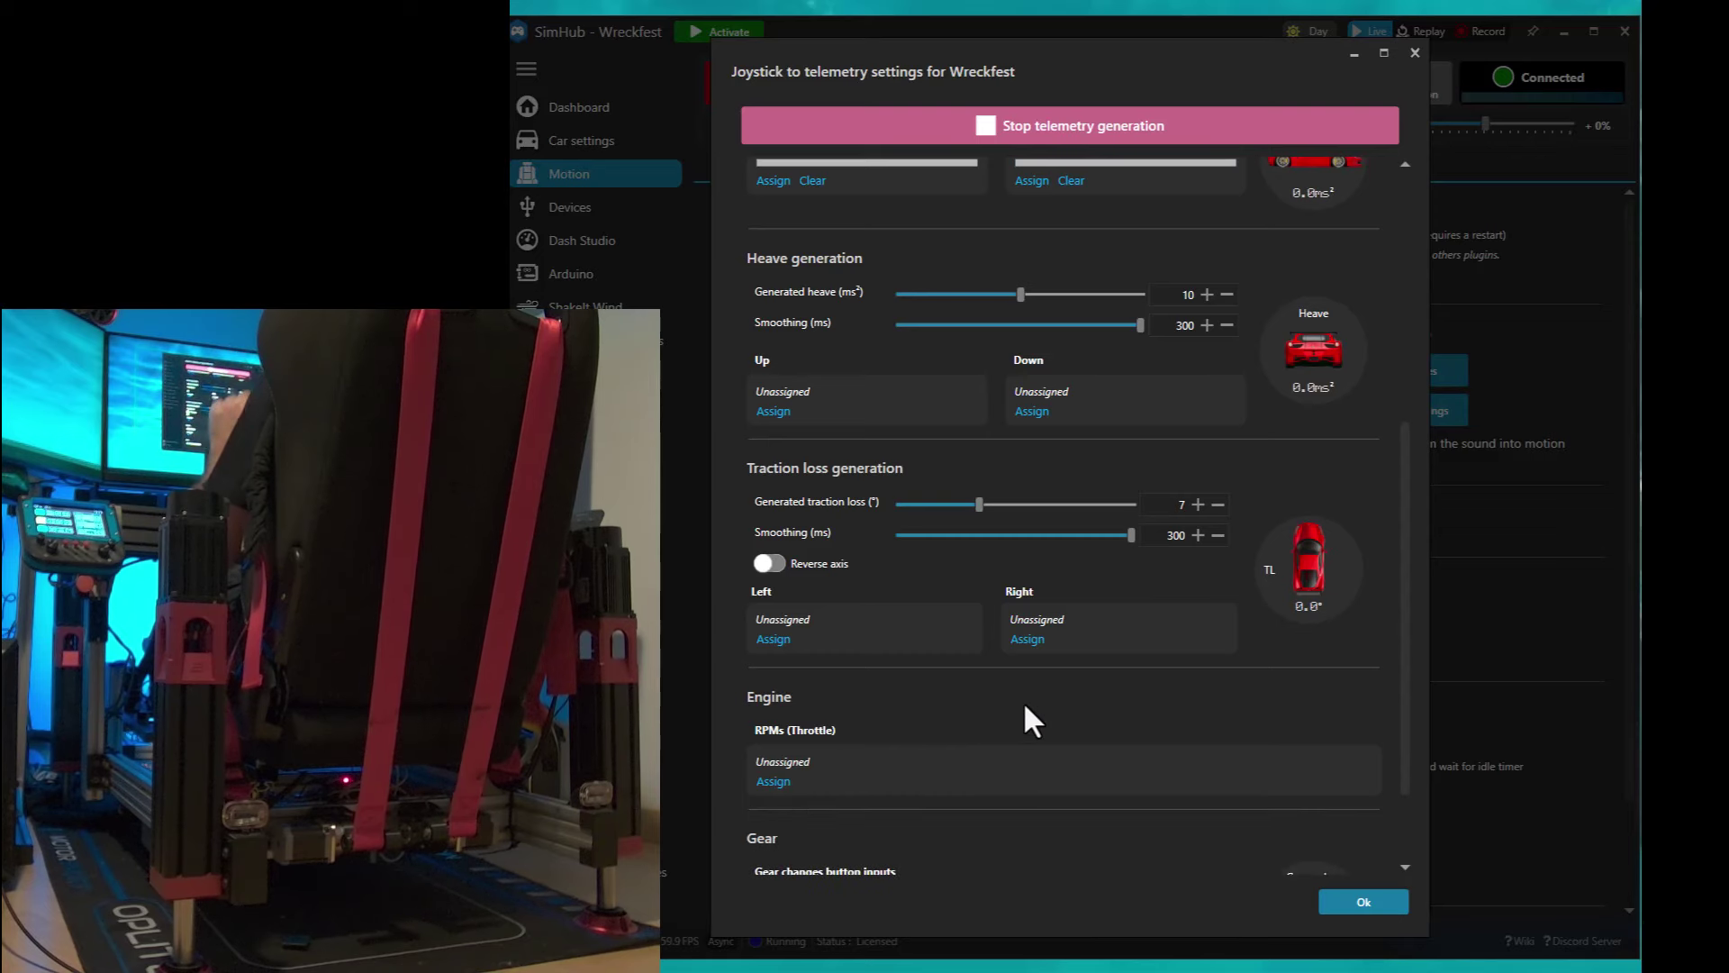
- Add the control mapper's ShiftDown and ShiftUp as gear change button inputs
scroll(1024, 700, "down", 3)
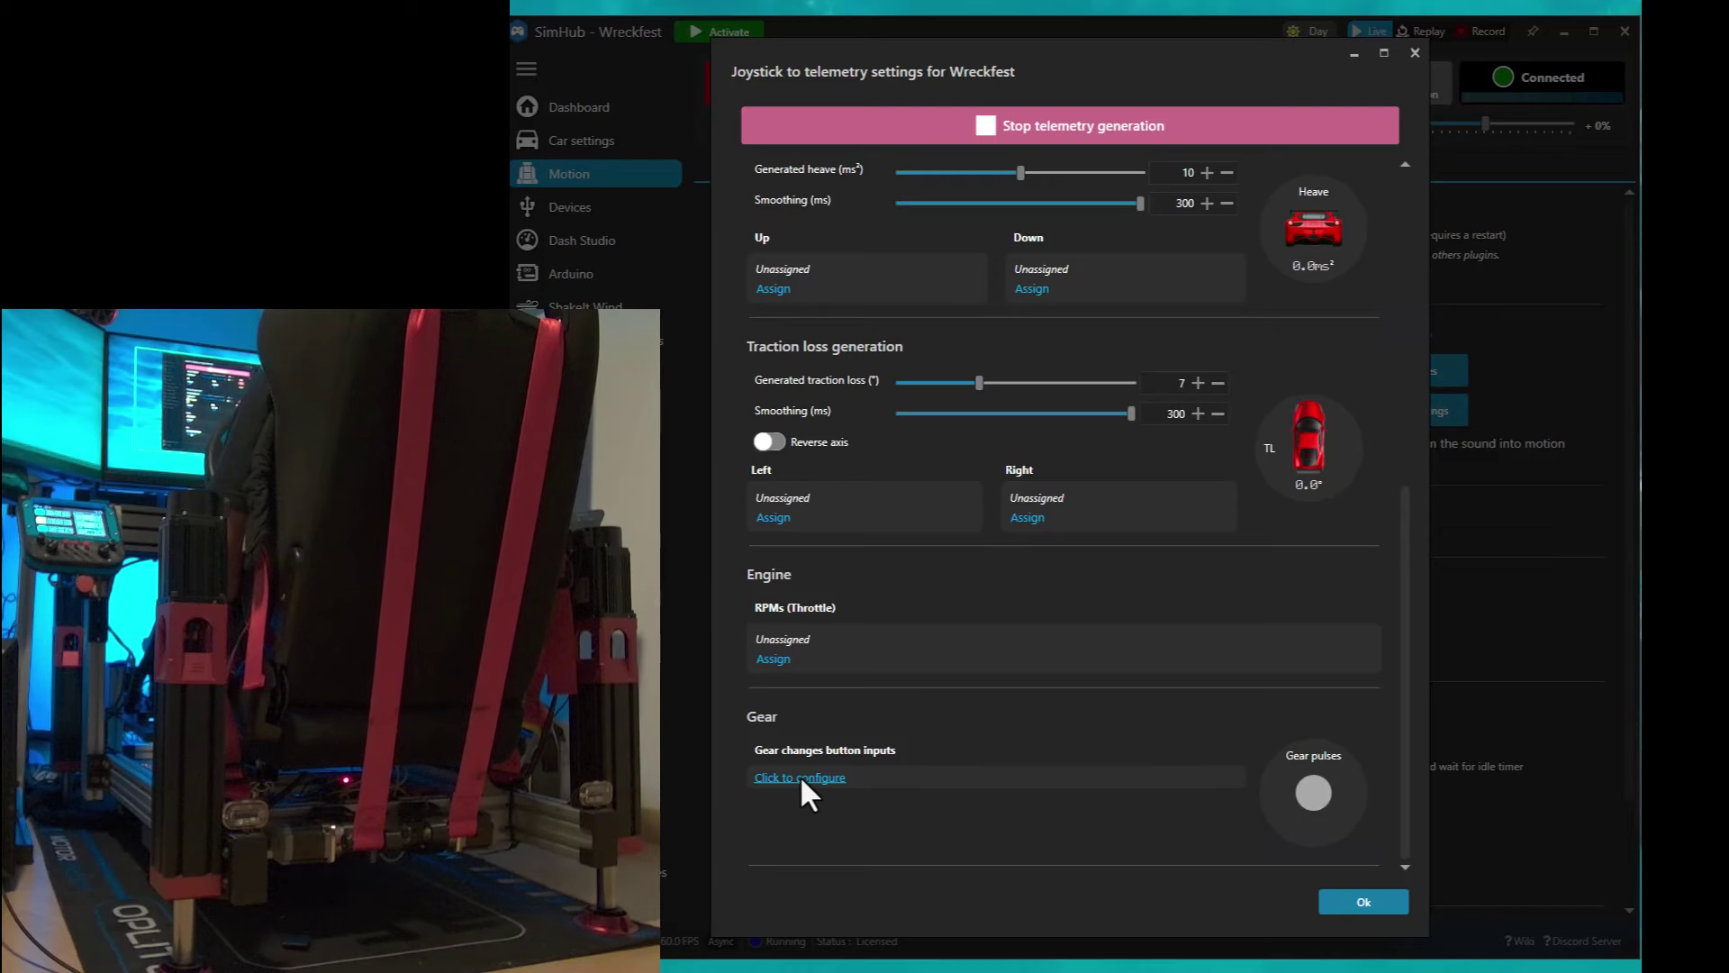
left_click(801, 776)
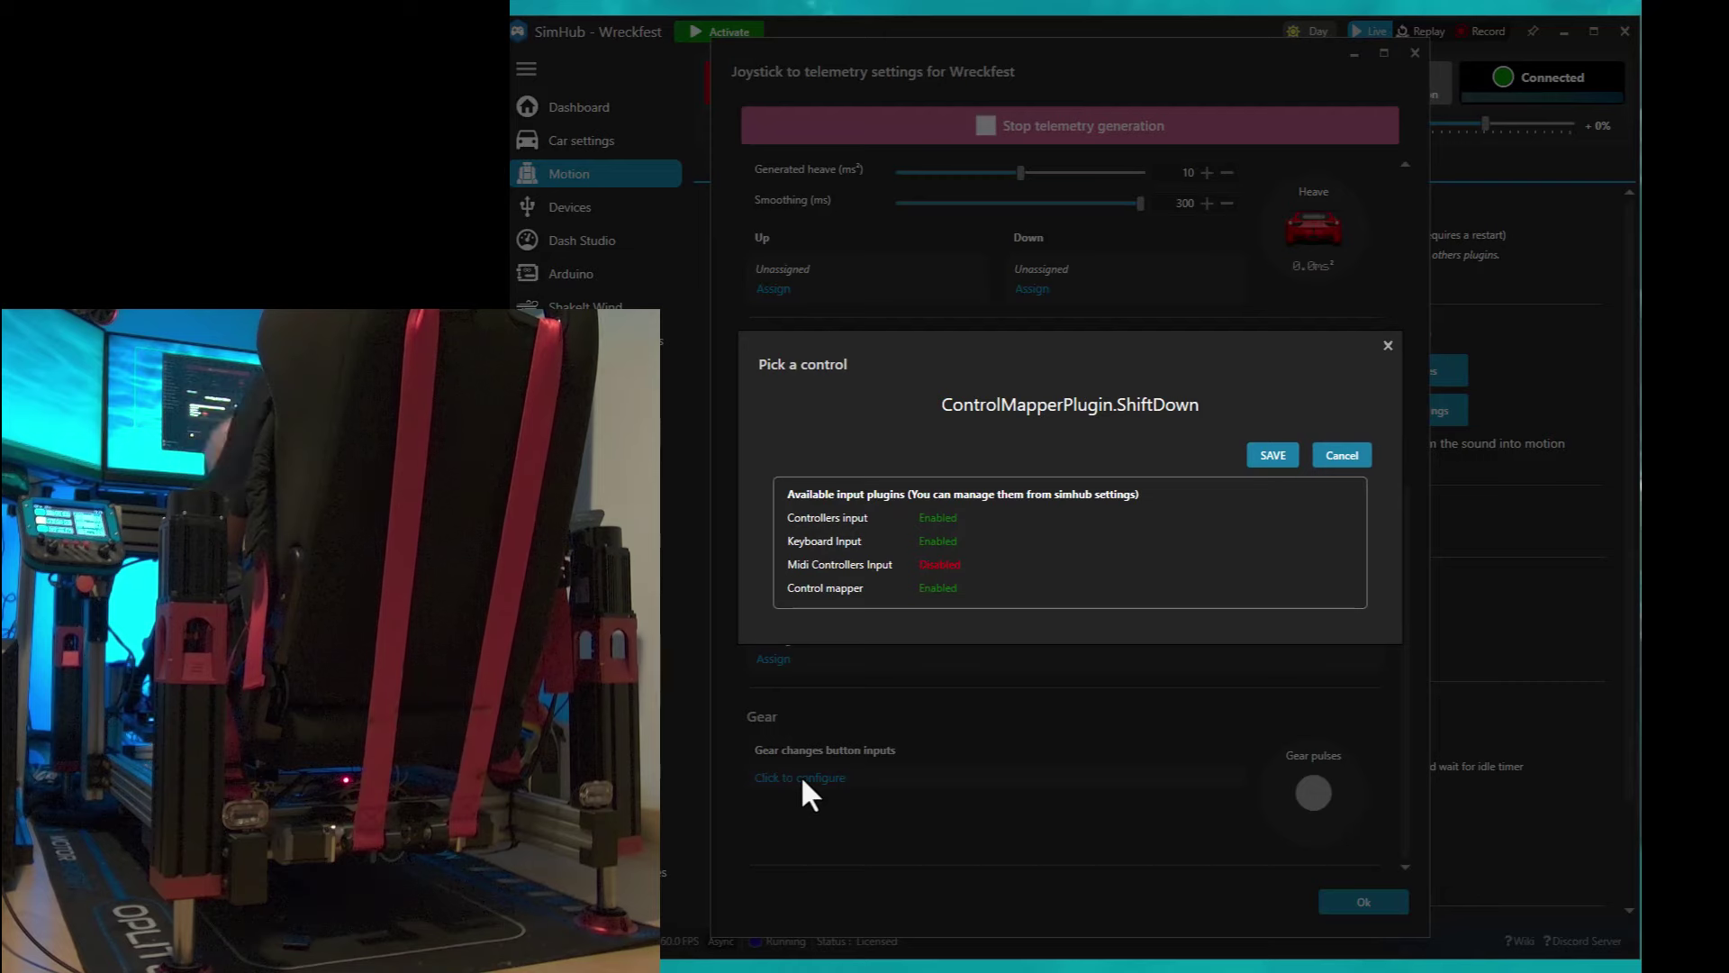
left_click(1270, 456)
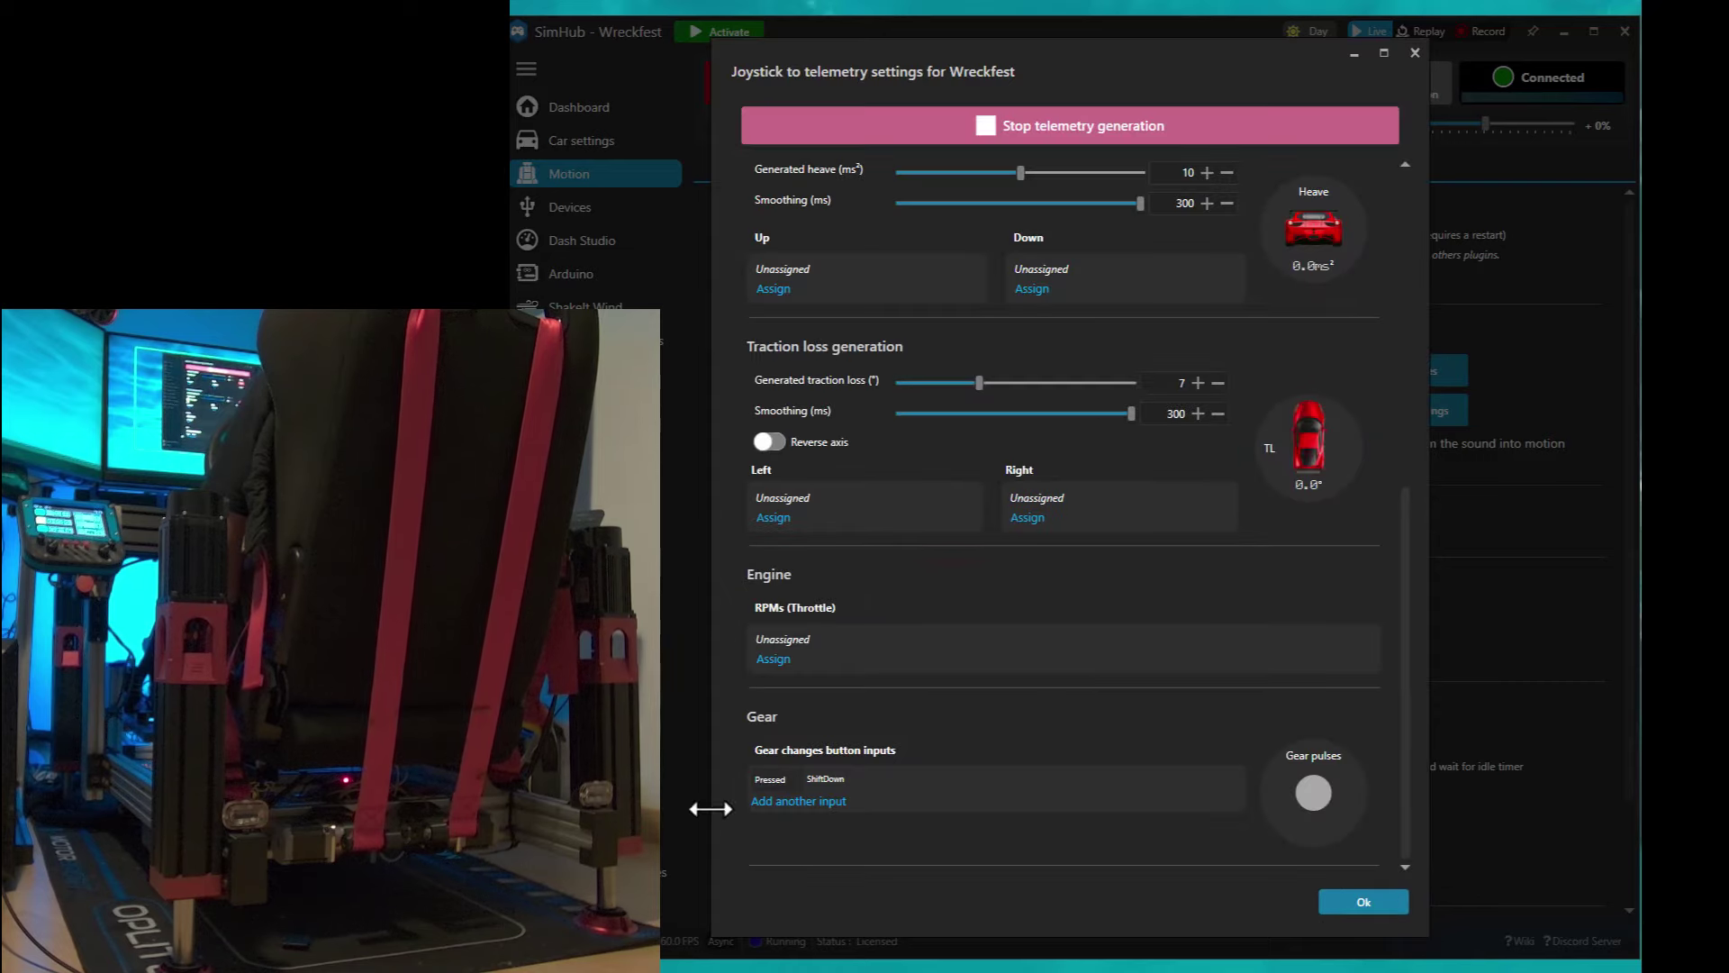
left_click(791, 801)
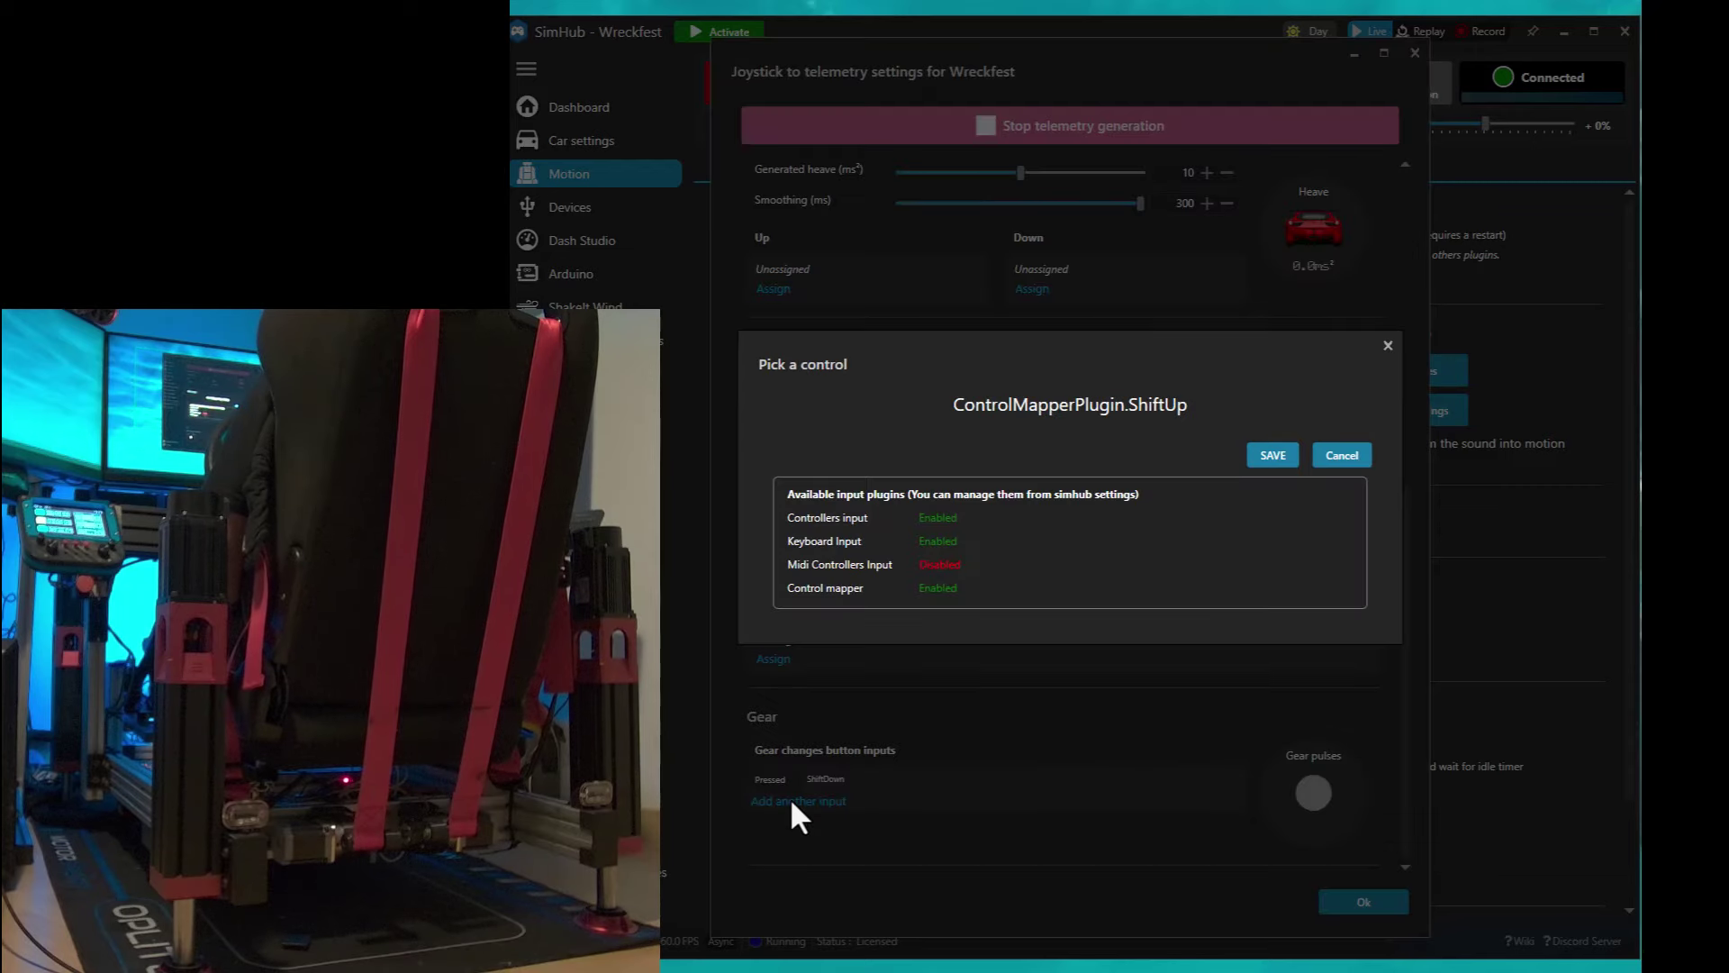
left_click(1272, 456)
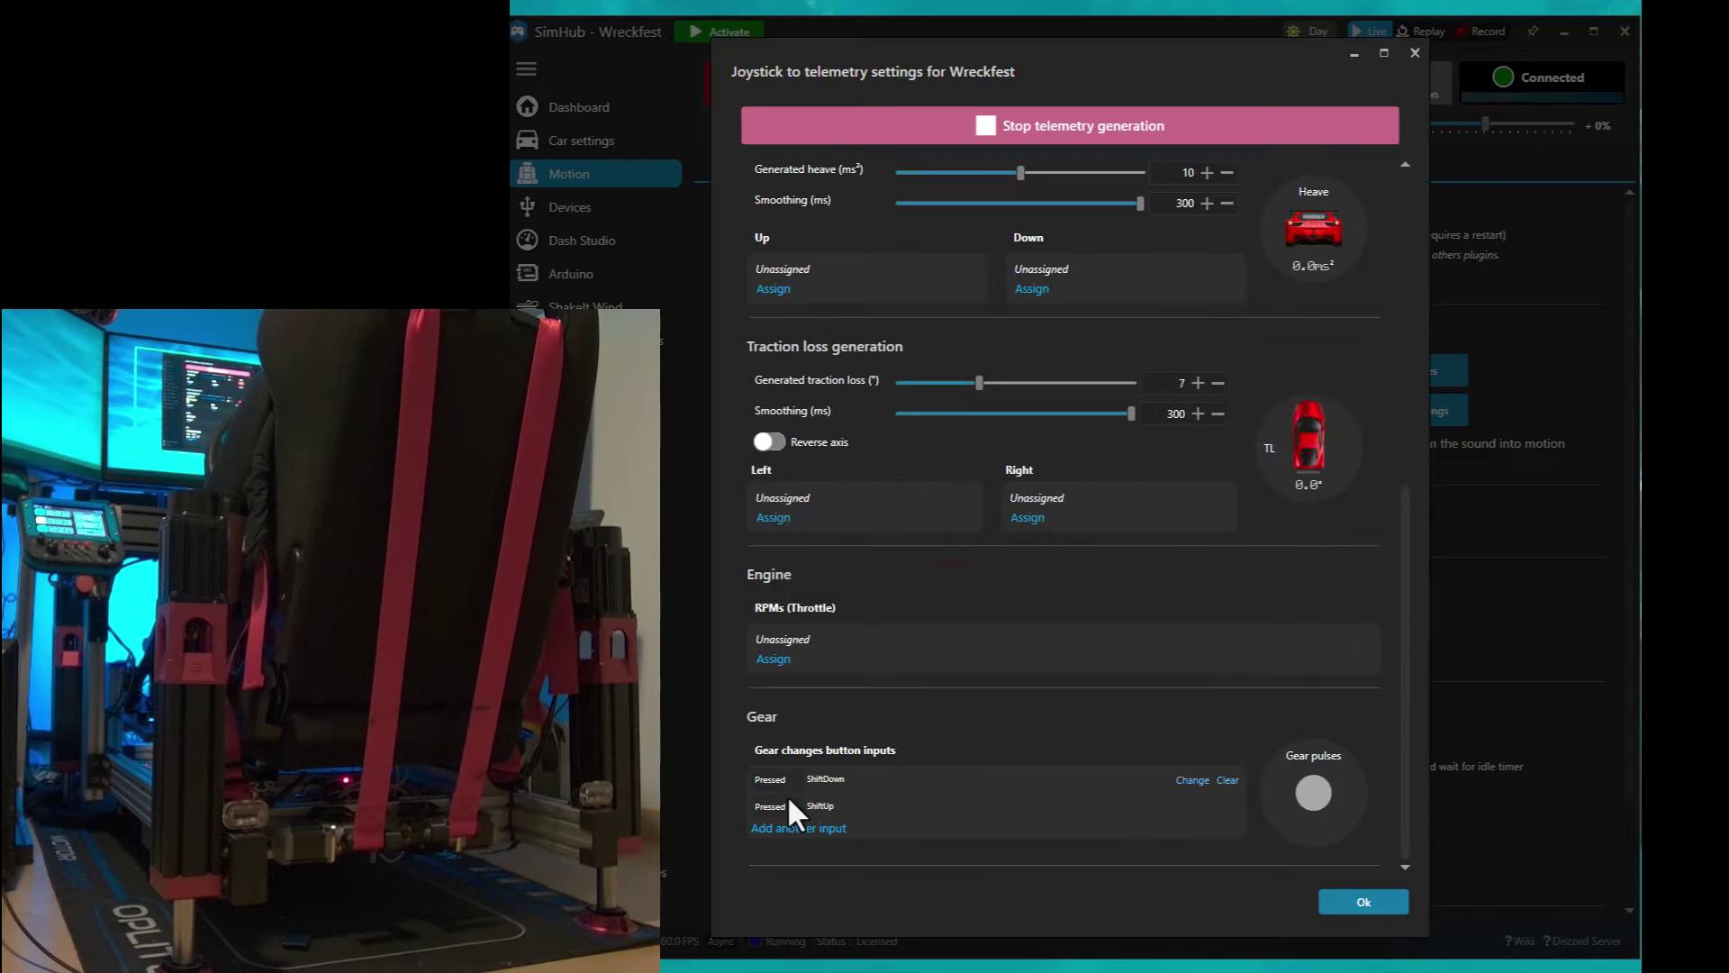
- Add the shifter buttons VNM_Shifter_V2_B00 and VNM_Shifter_V2_B01 as further gear change inputs
left_click(785, 827)
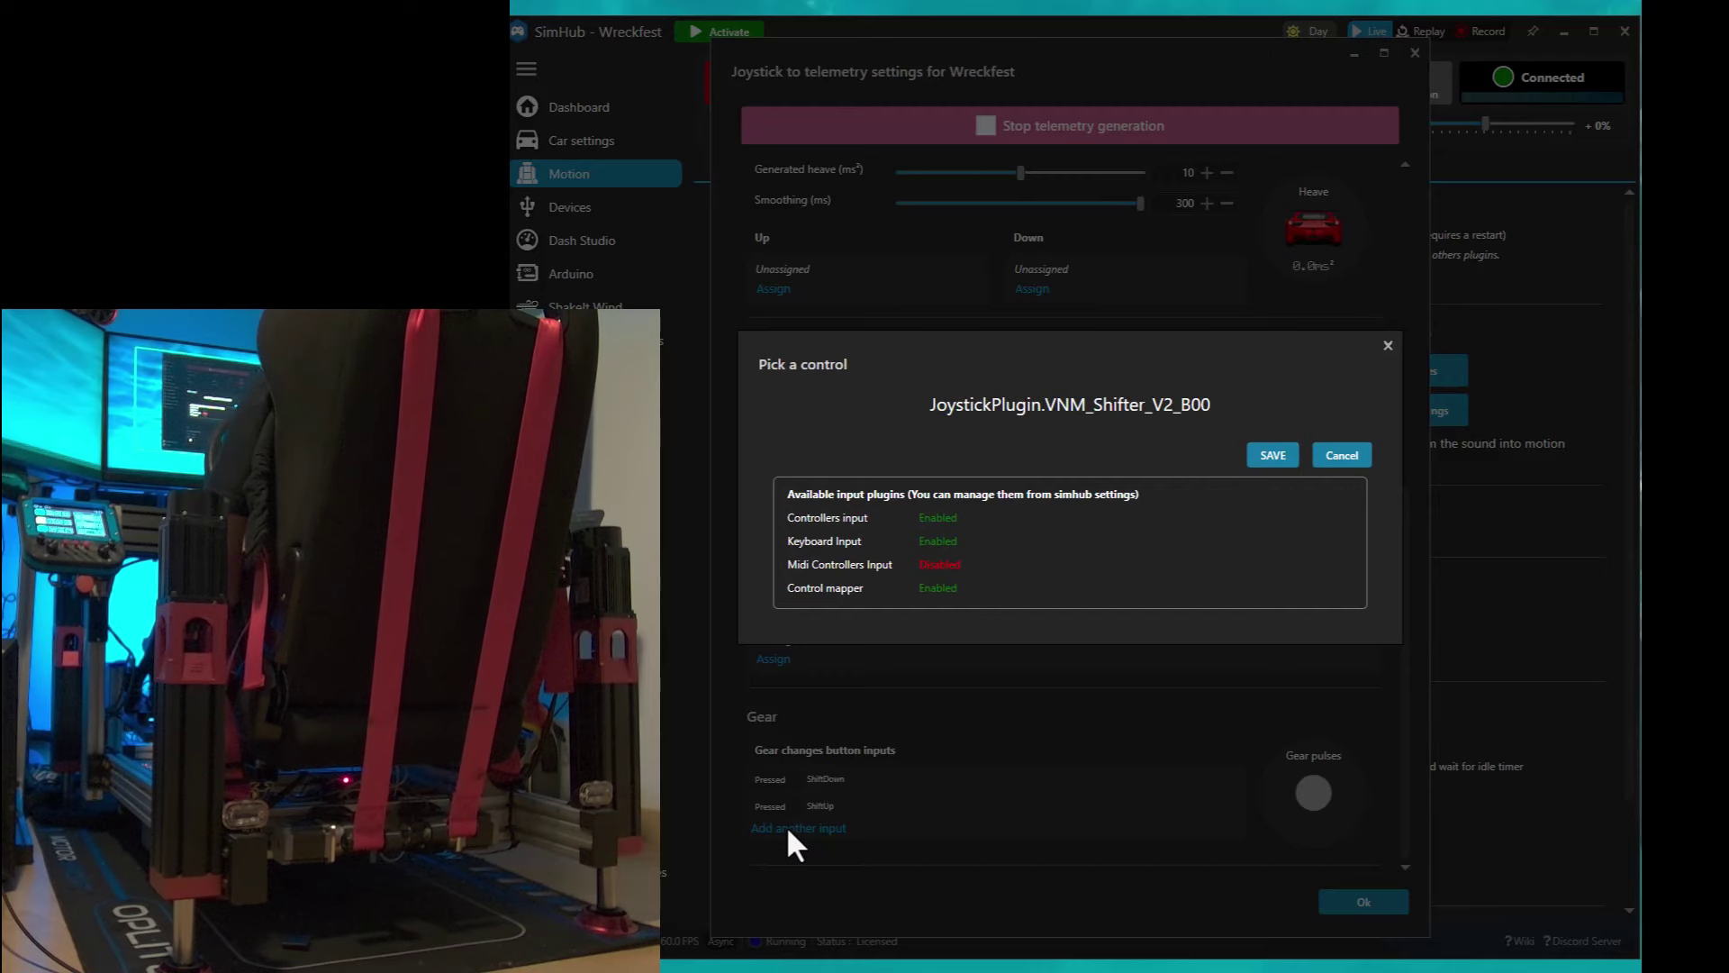
left_click(1273, 455)
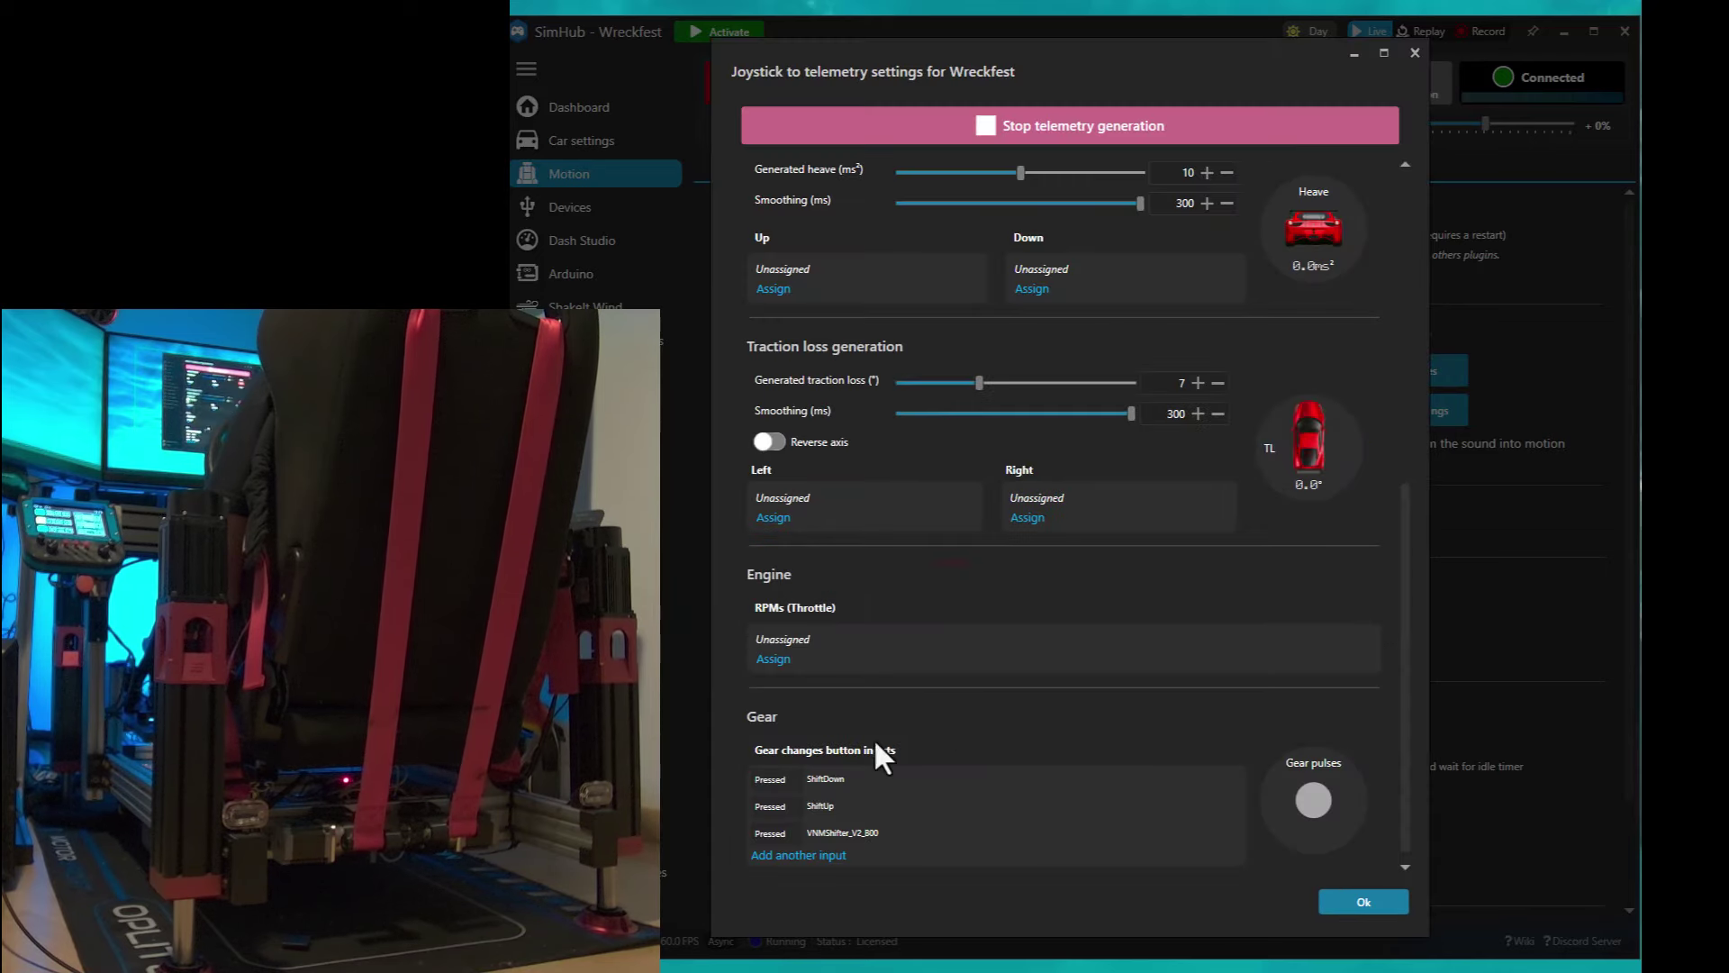
left_click(797, 854)
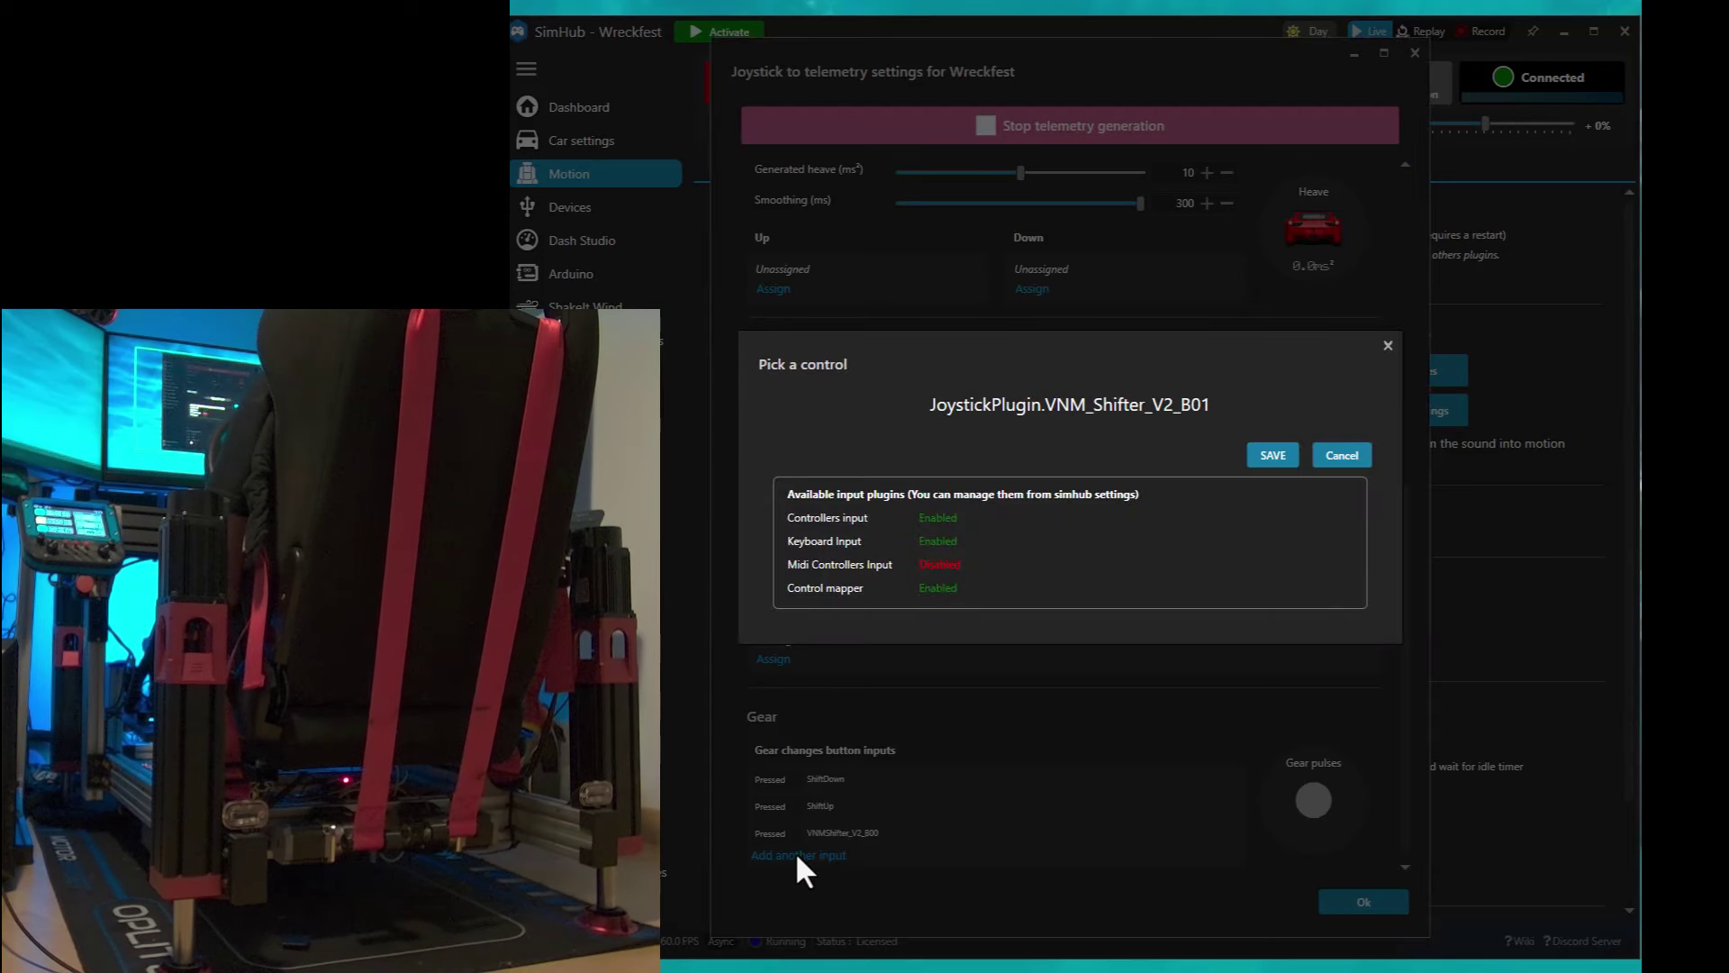
left_click(1270, 457)
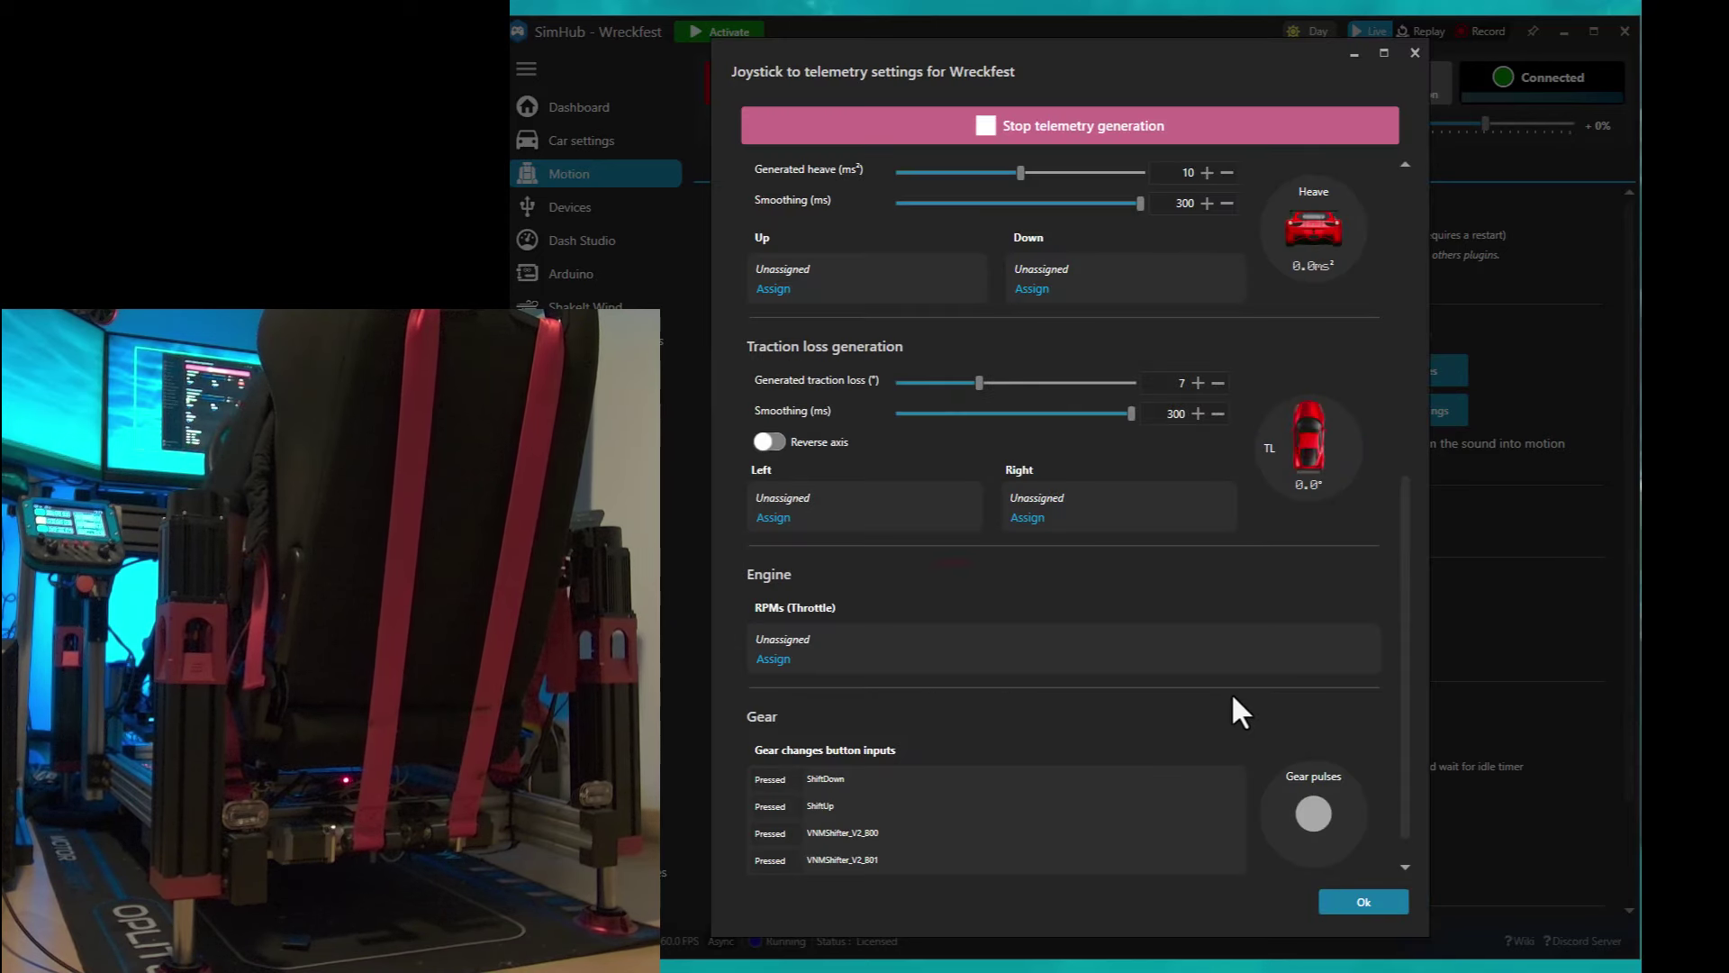
scroll(1311, 677, "down", 1)
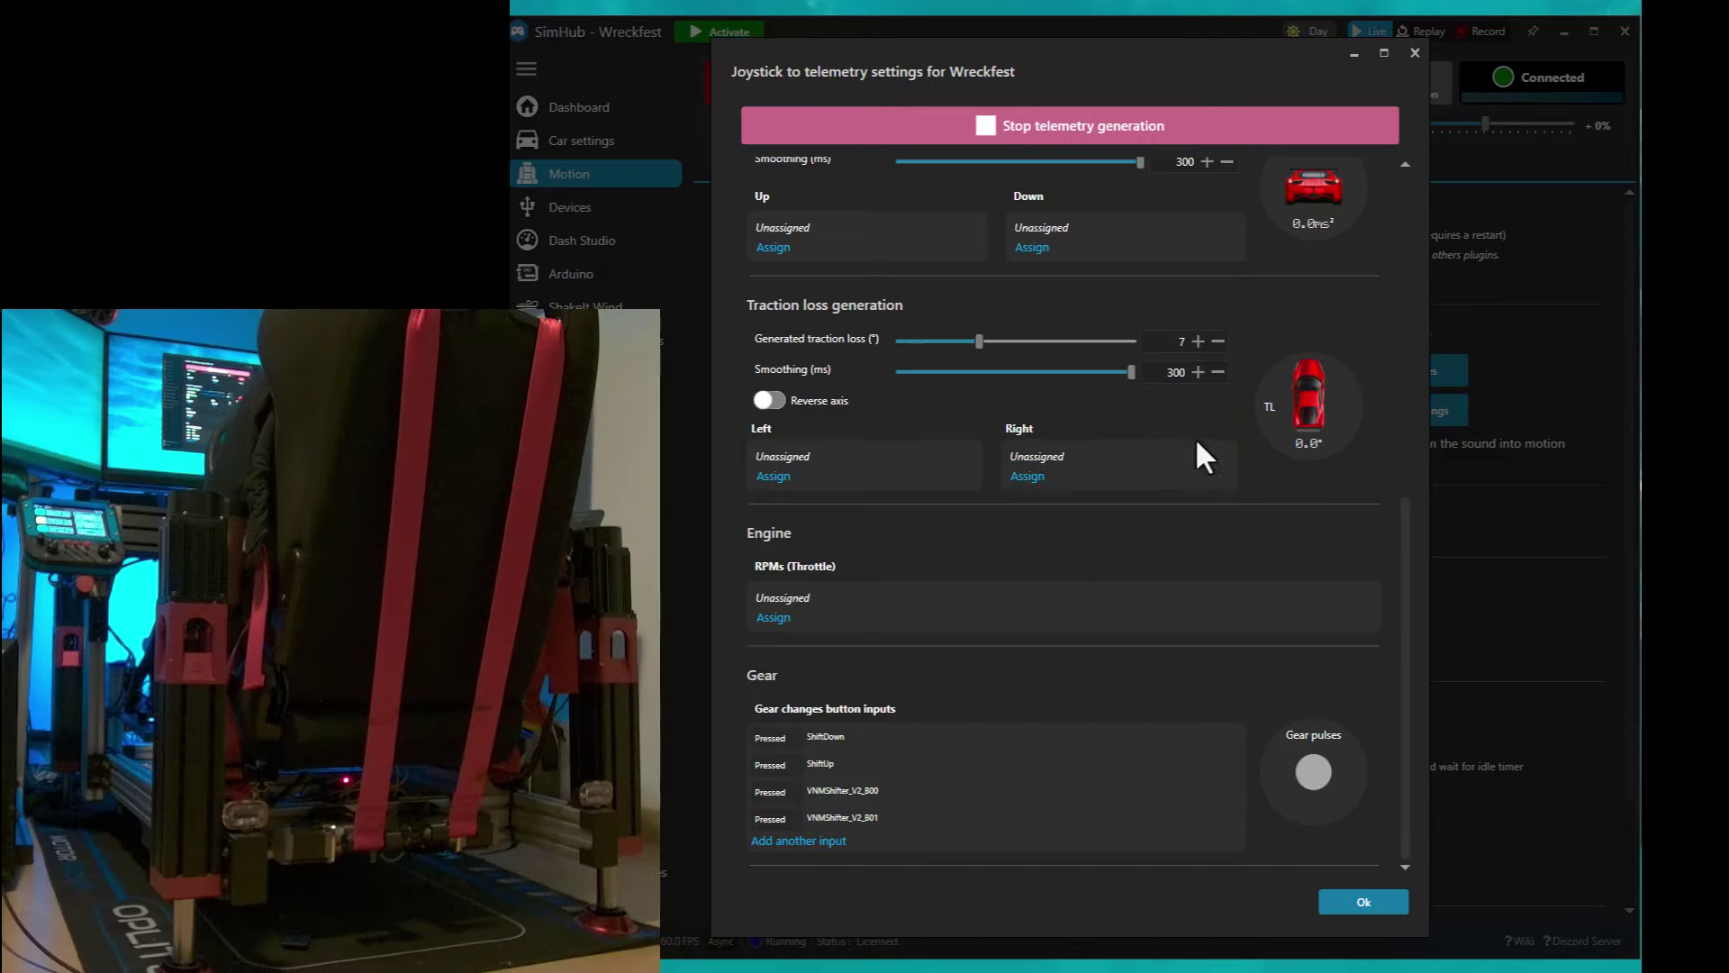
- Review the roll and pitch/surge mappings and confirm the joystick to telemetry settings for Wreckfest
scroll(1196, 436, "up", 5)
scroll(1149, 396, "up", 2)
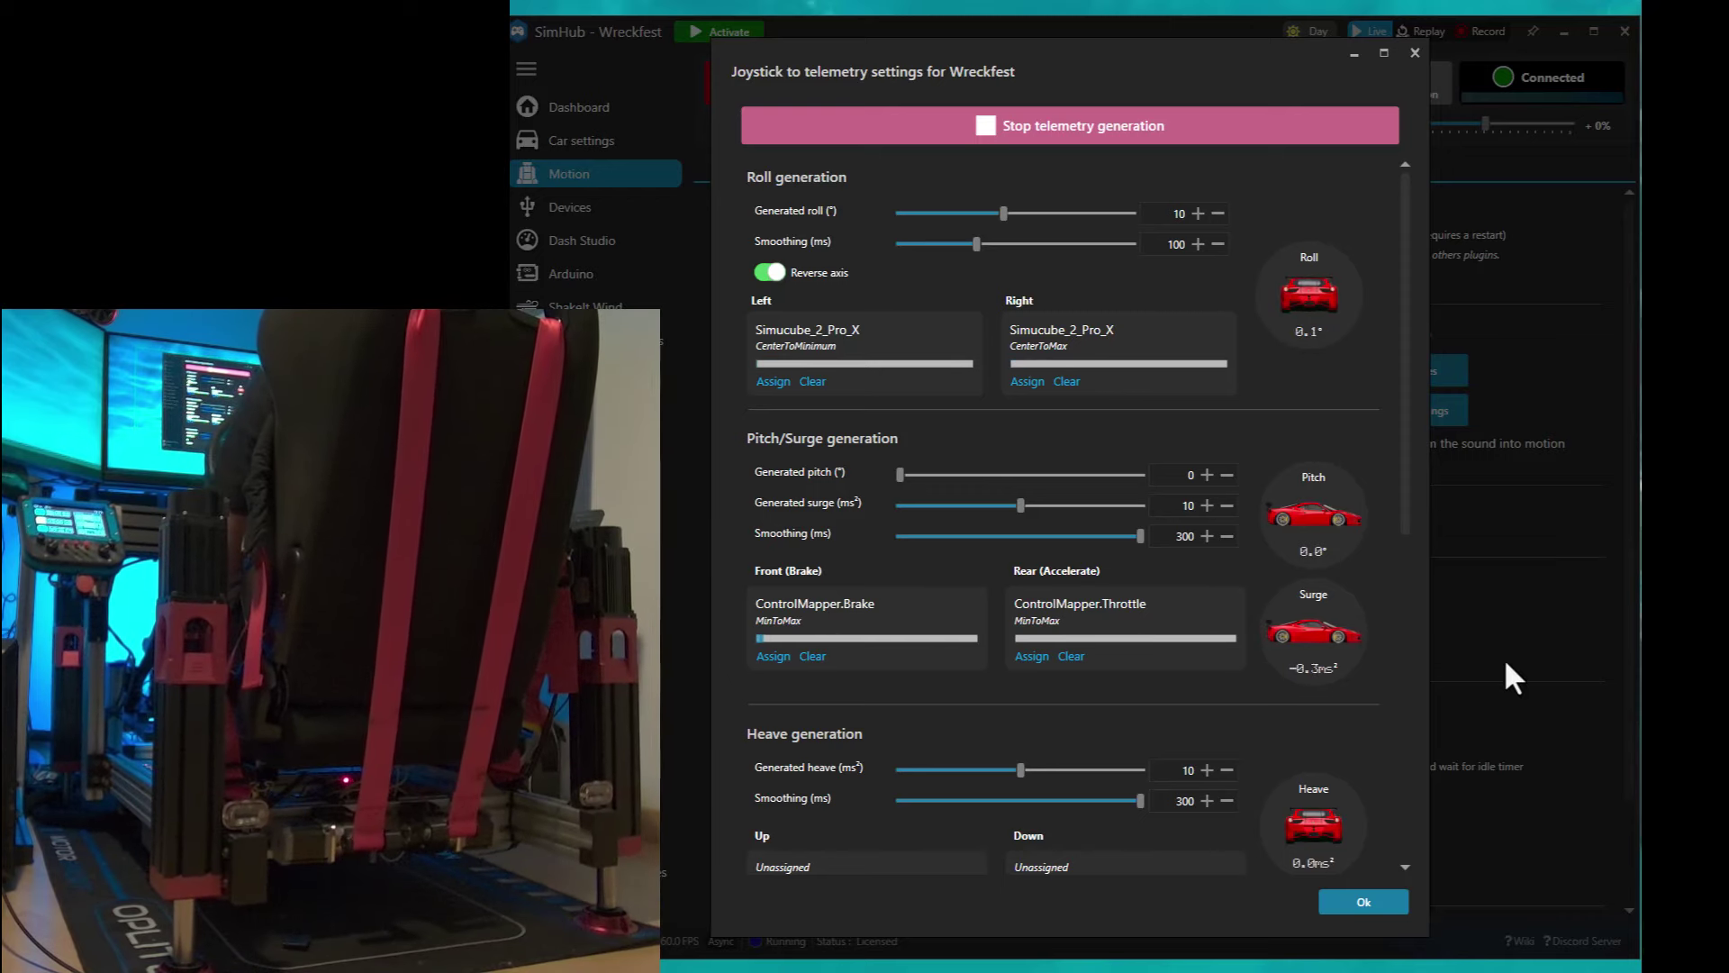
left_click(1374, 899)
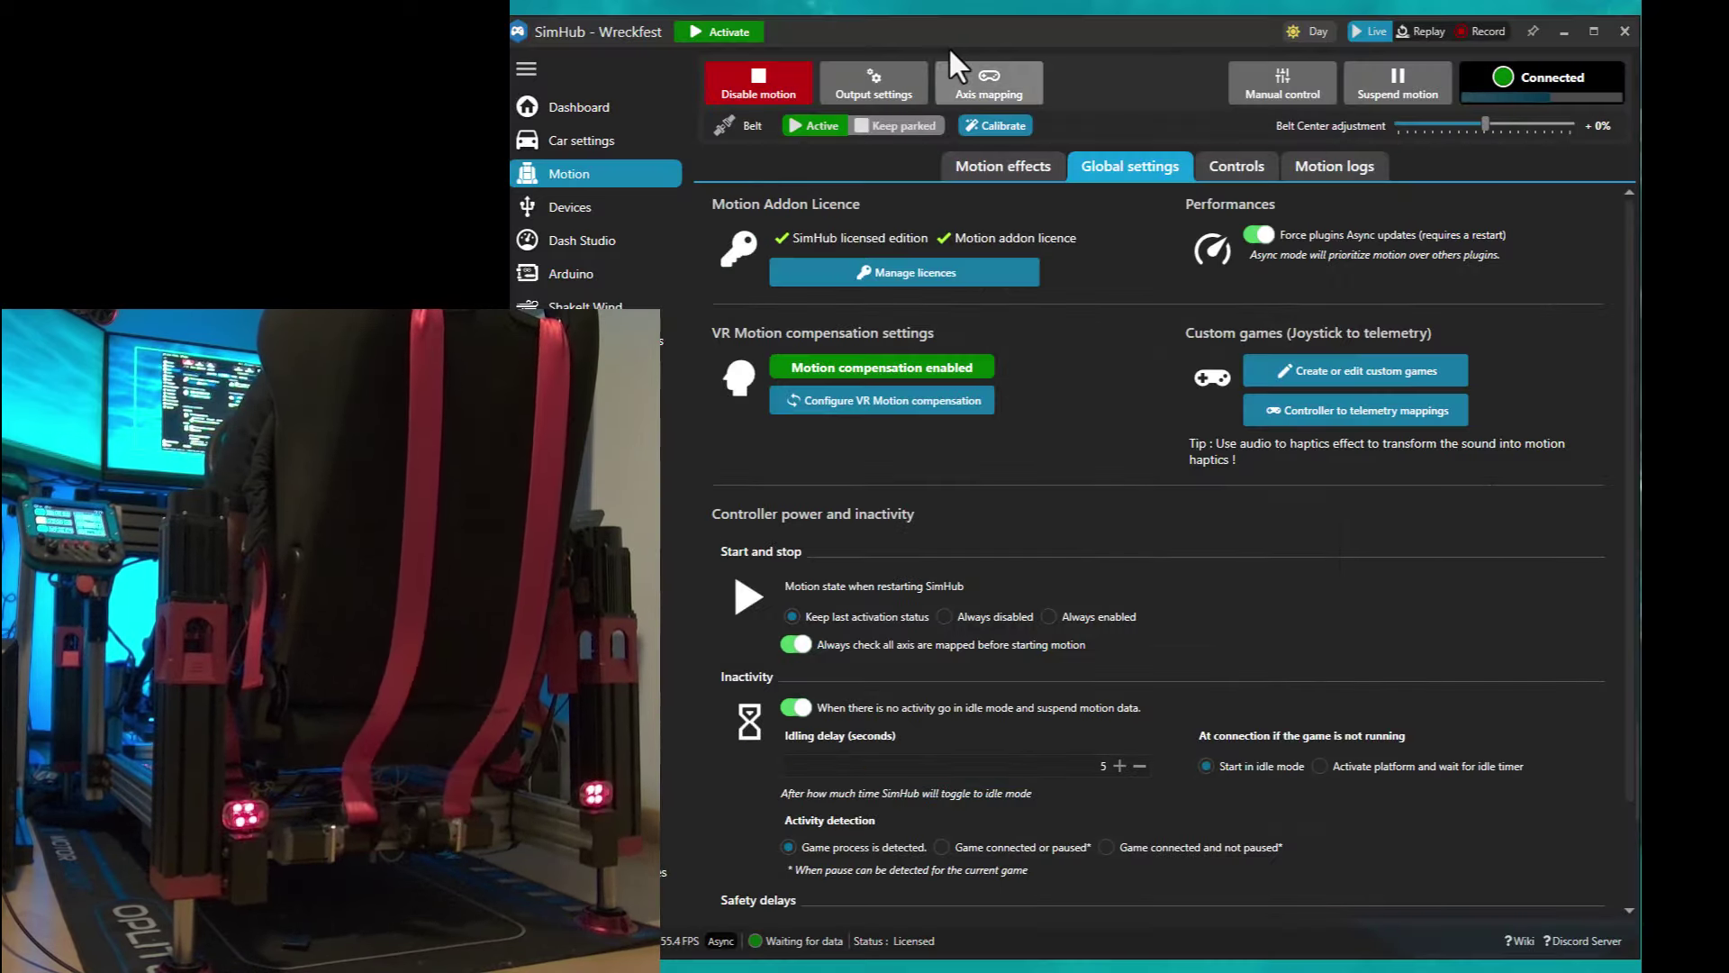
- Create a motion effects profile for the current game, name it Wreckfest after the game, and load it
left_click(968, 167)
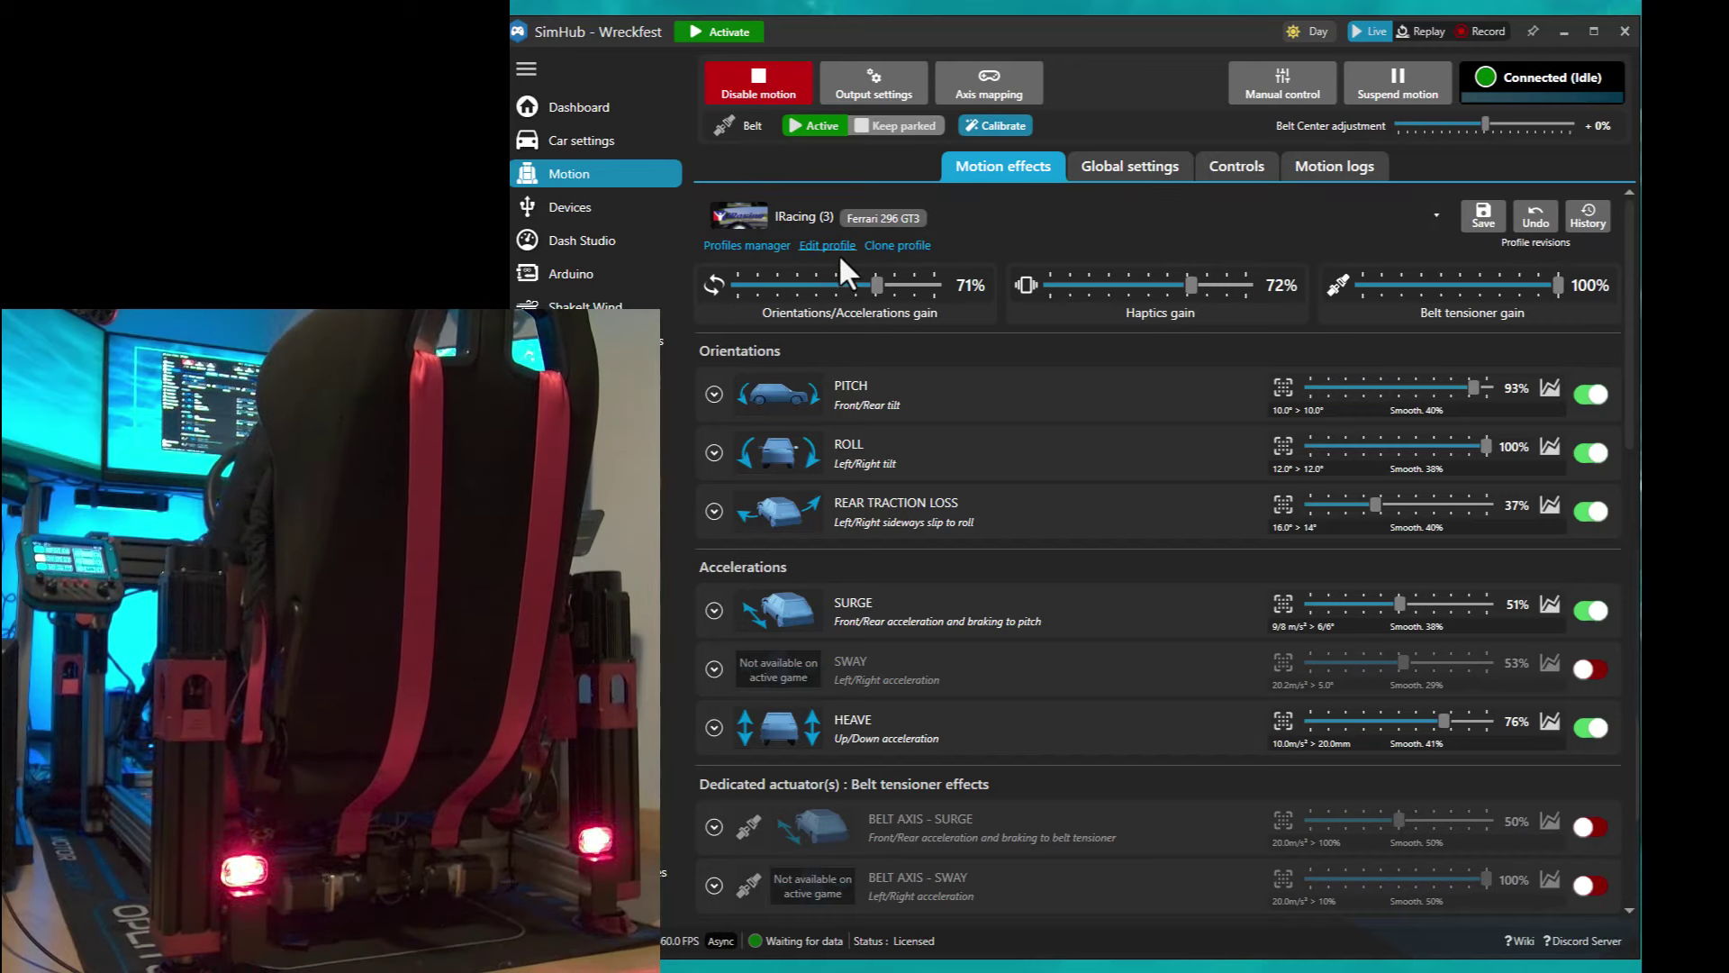
left_click(752, 245)
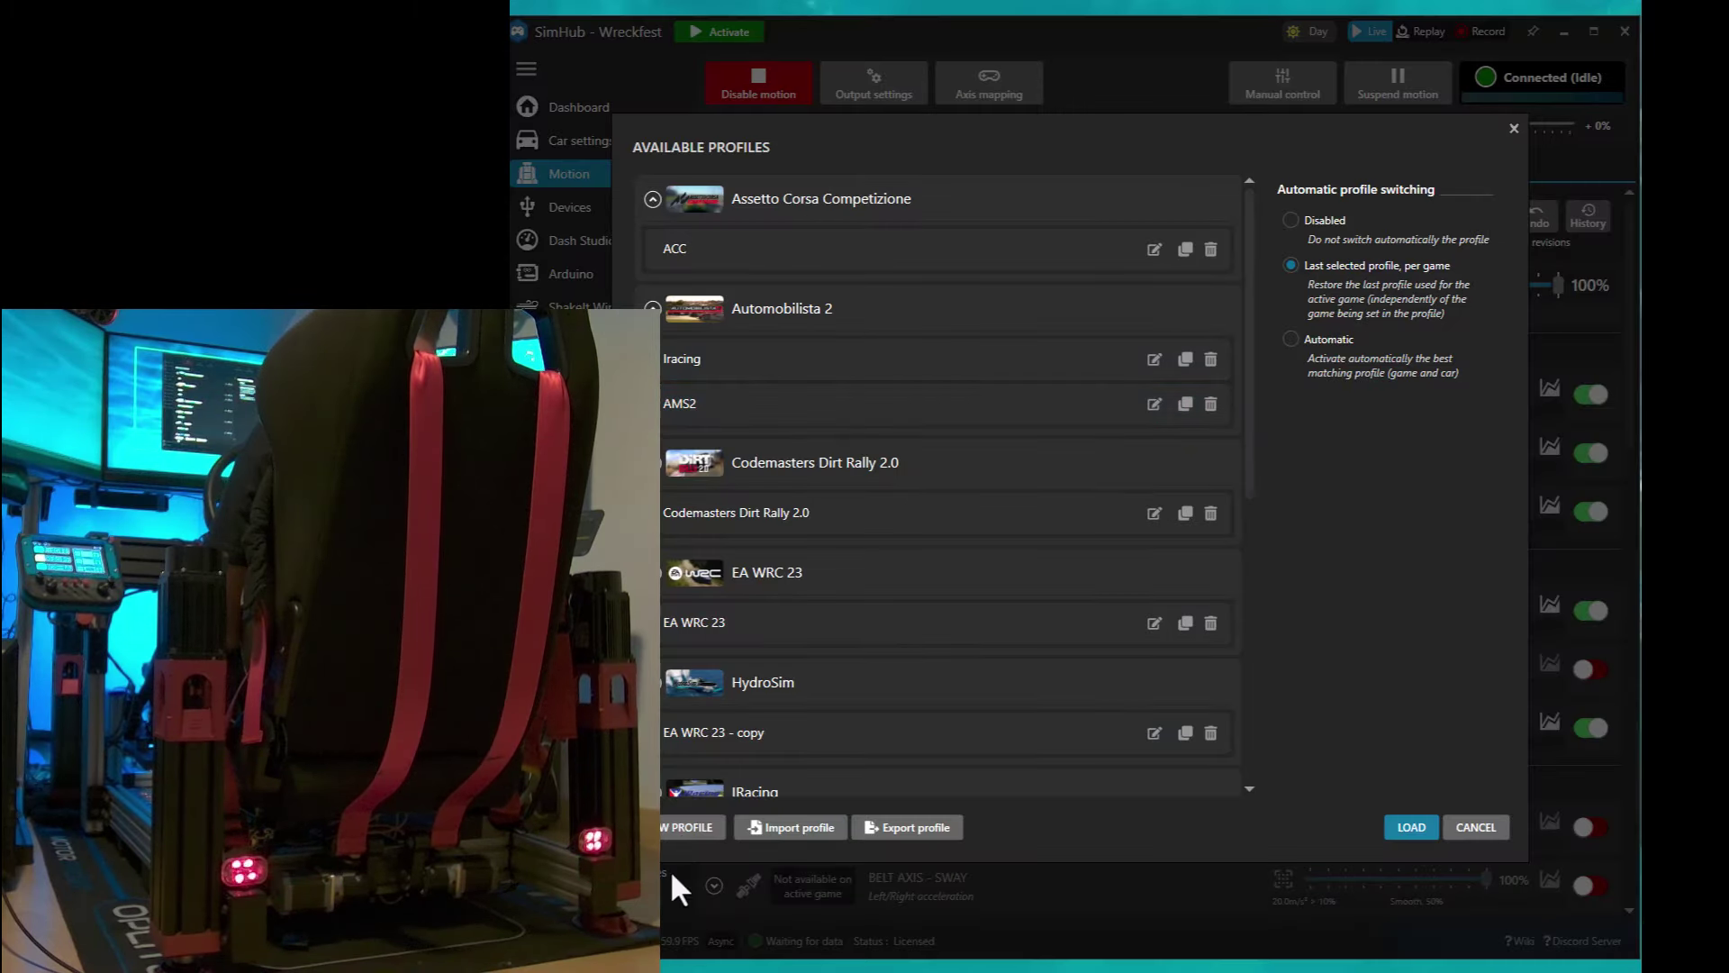
left_click(688, 830)
left_click(1219, 351)
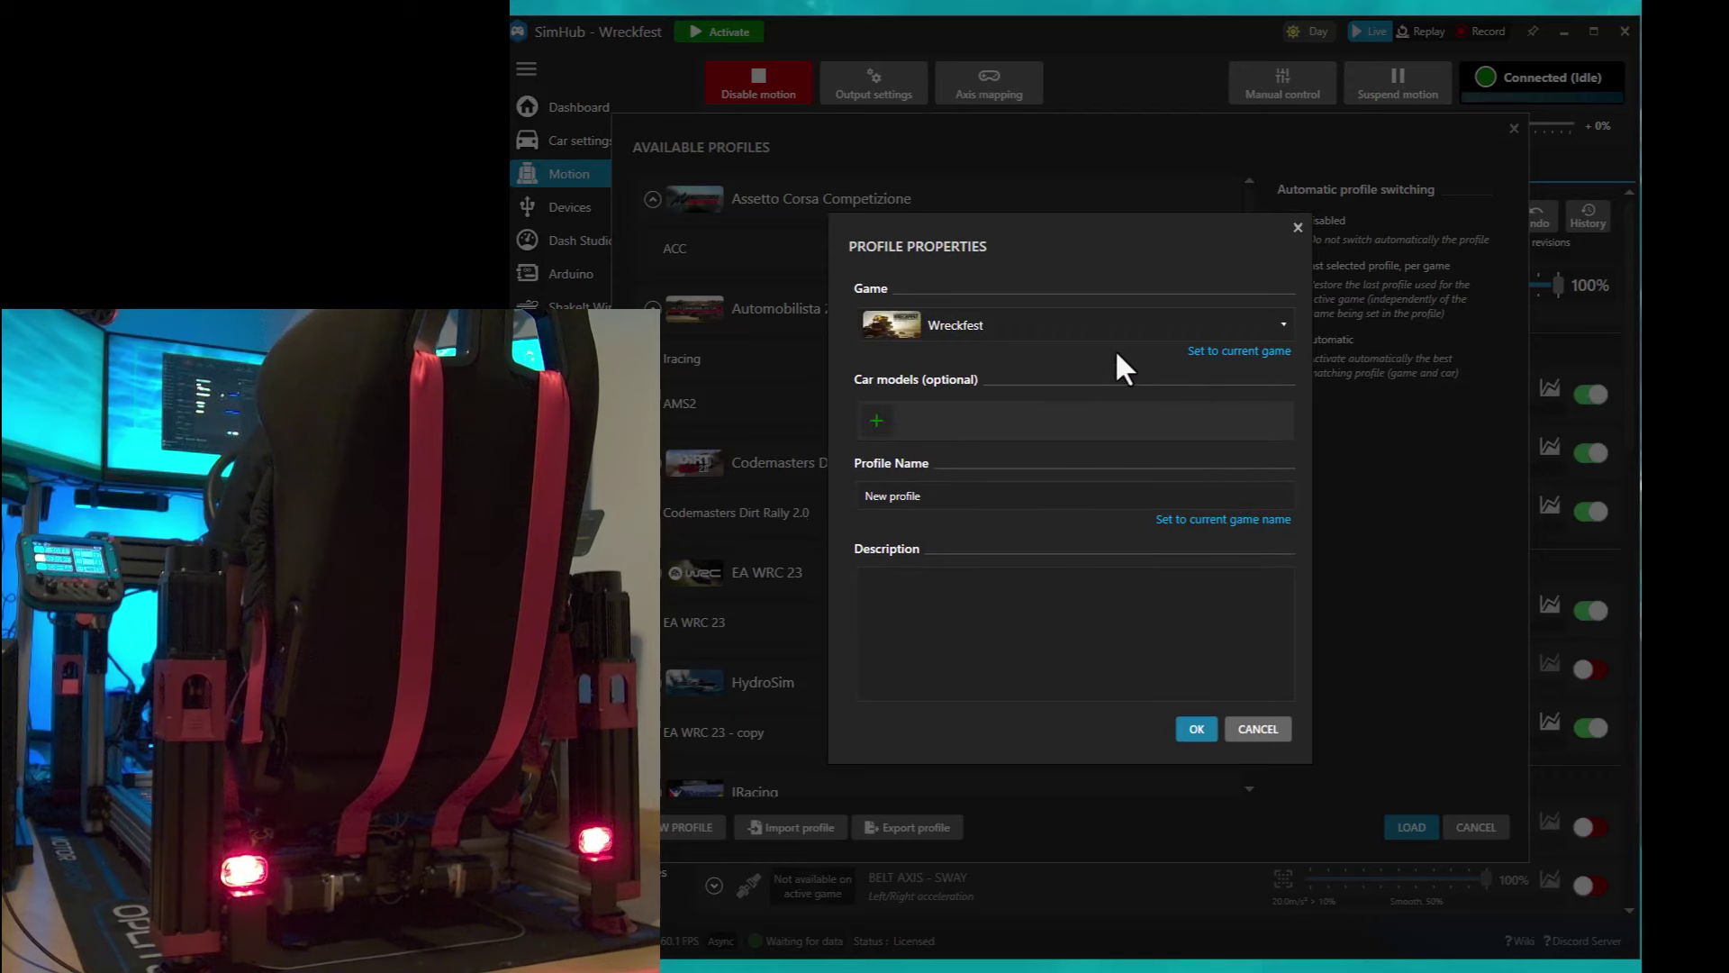
left_click(1187, 521)
left_click(1195, 727)
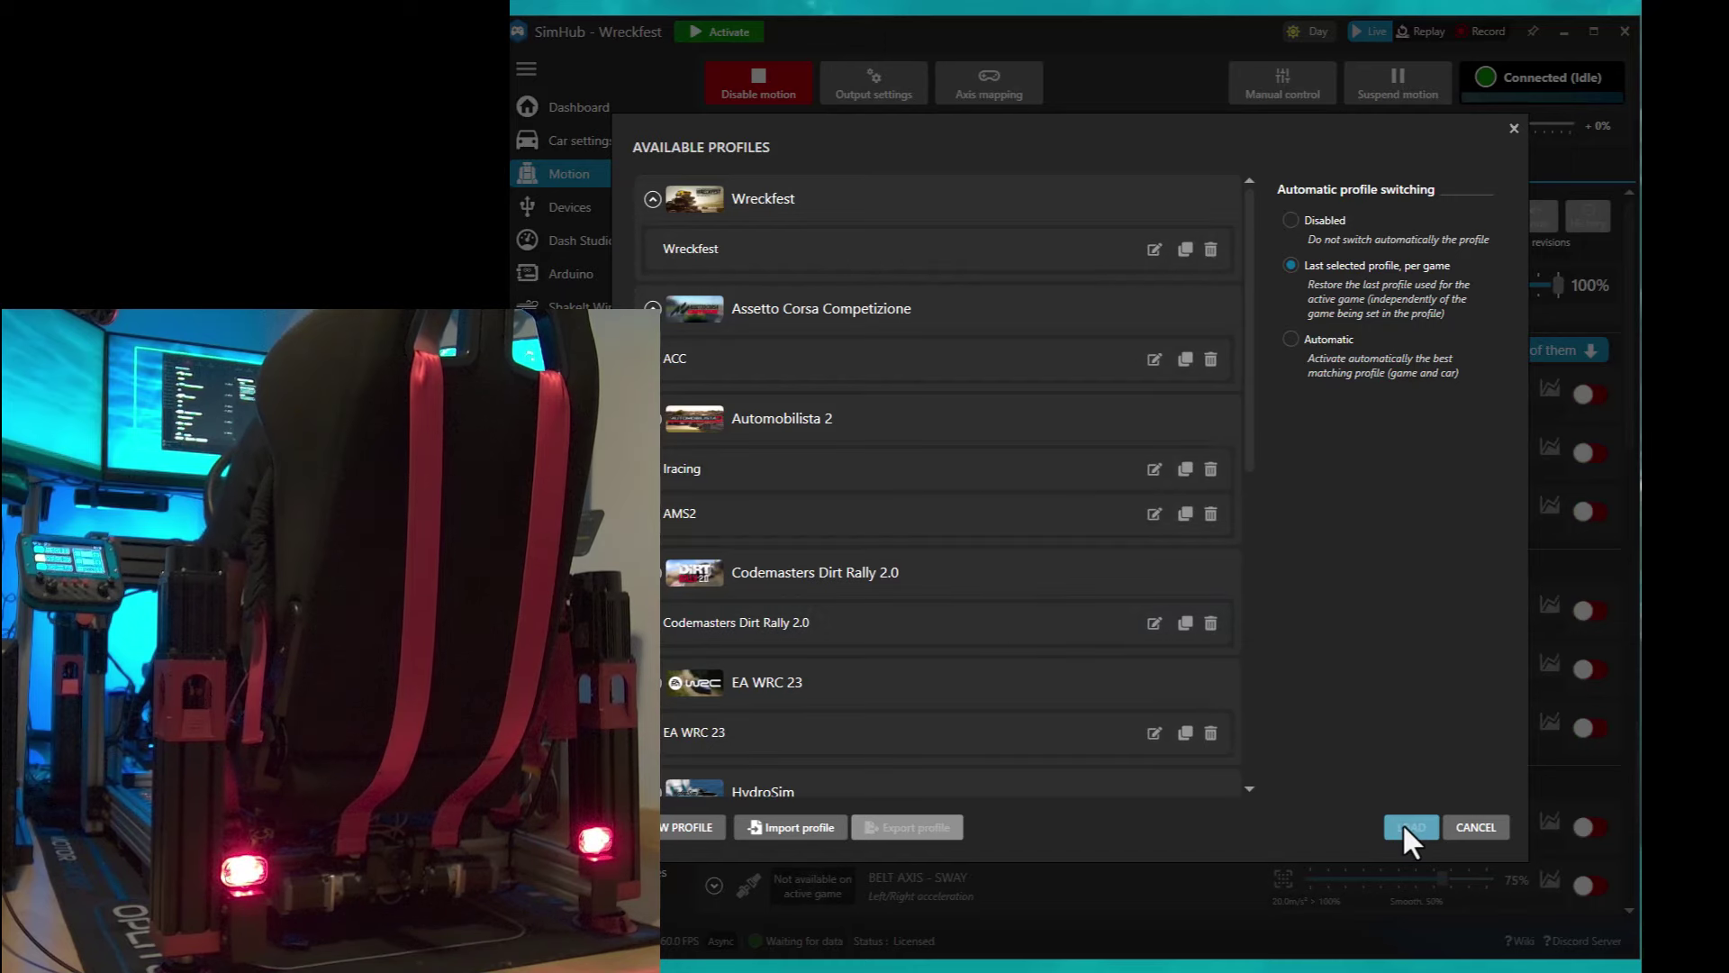
left_click(856, 261)
left_click(1411, 827)
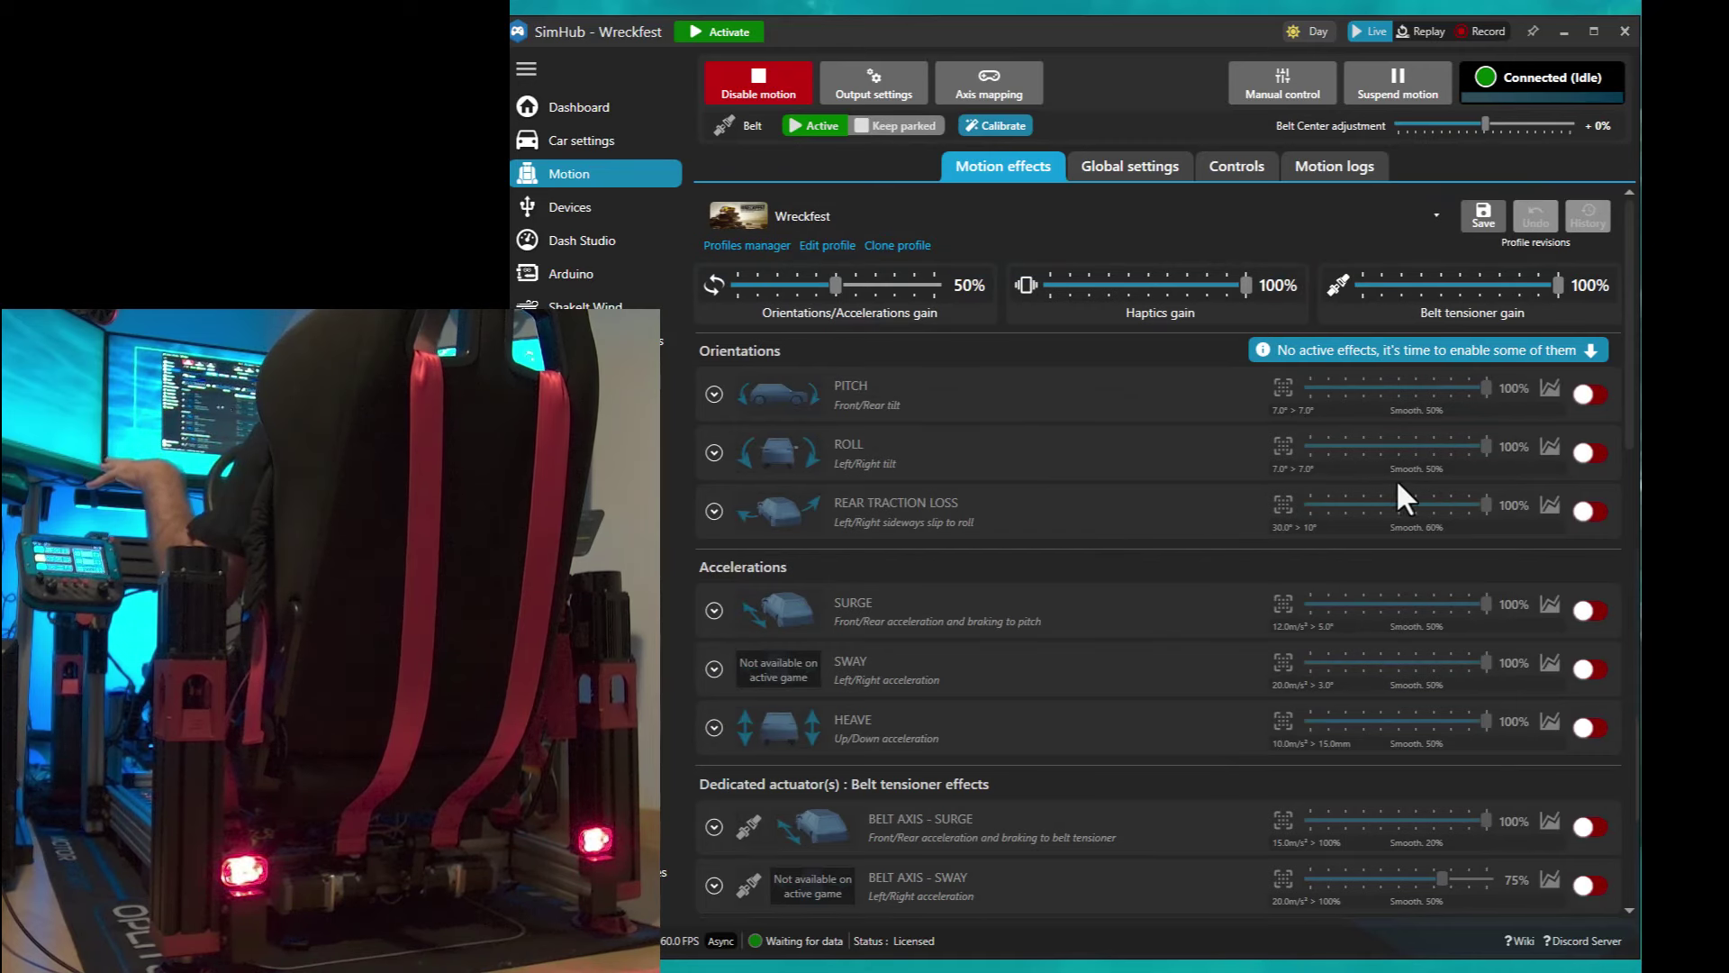
- Enable the Roll orientation effect and the Surge acceleration effect in the Wreckfest profile
left_click(1587, 446)
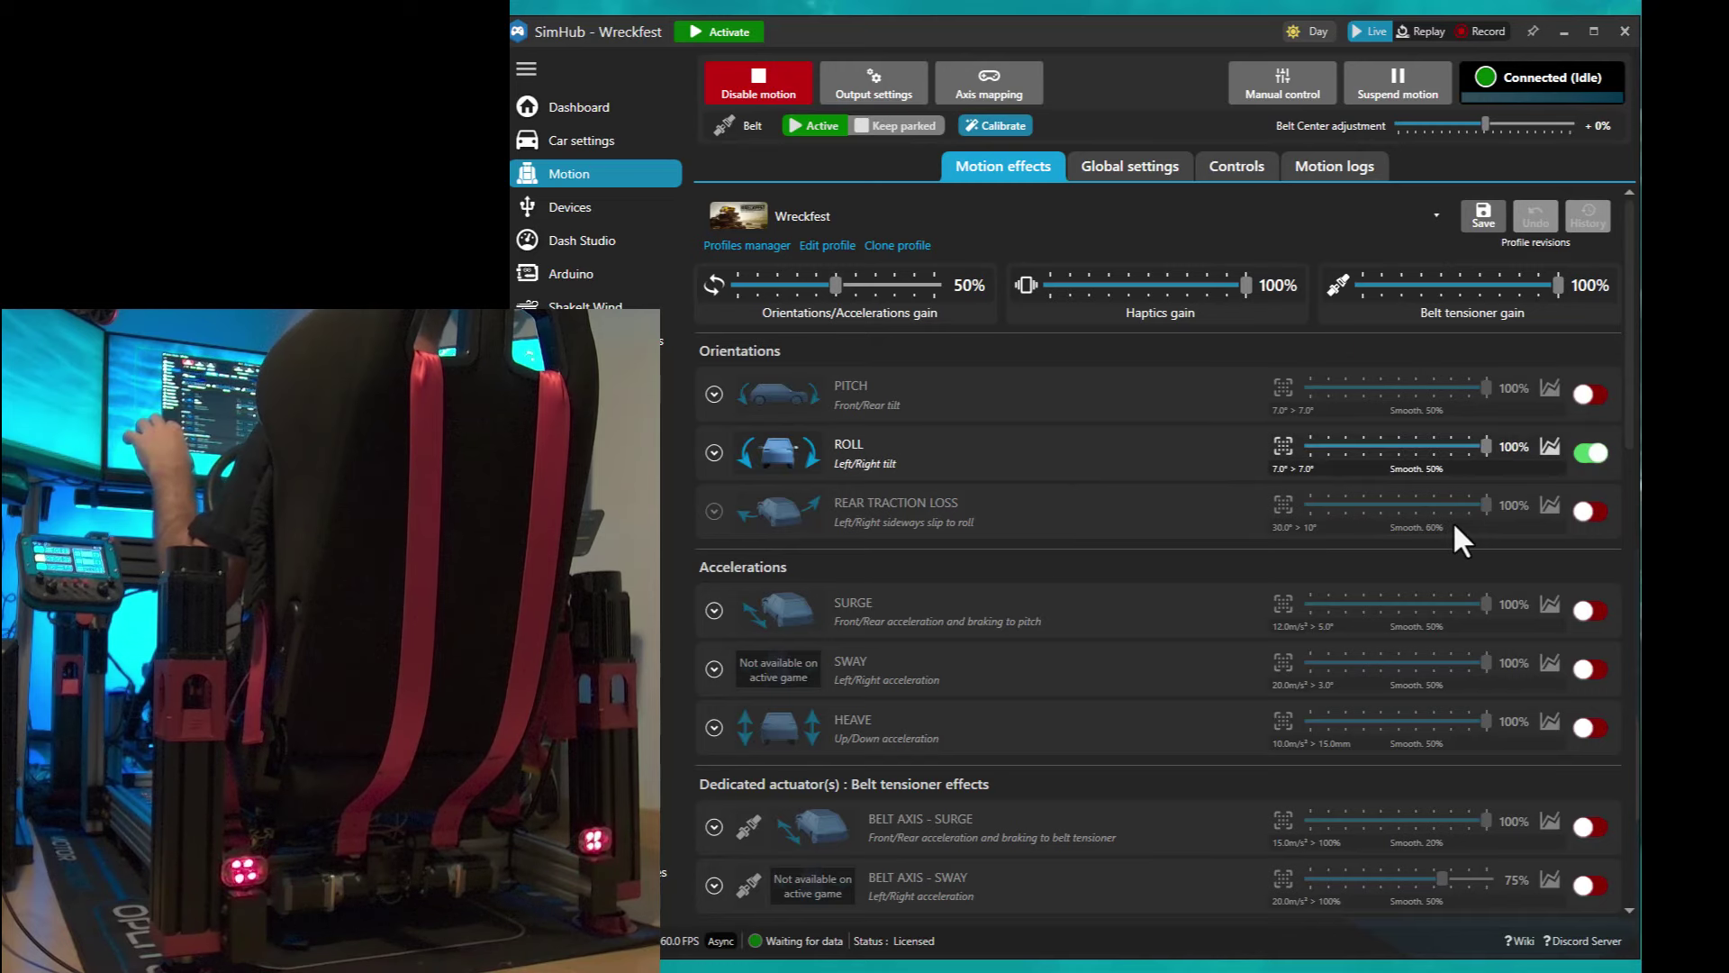
scroll(1160, 576, "down", 1)
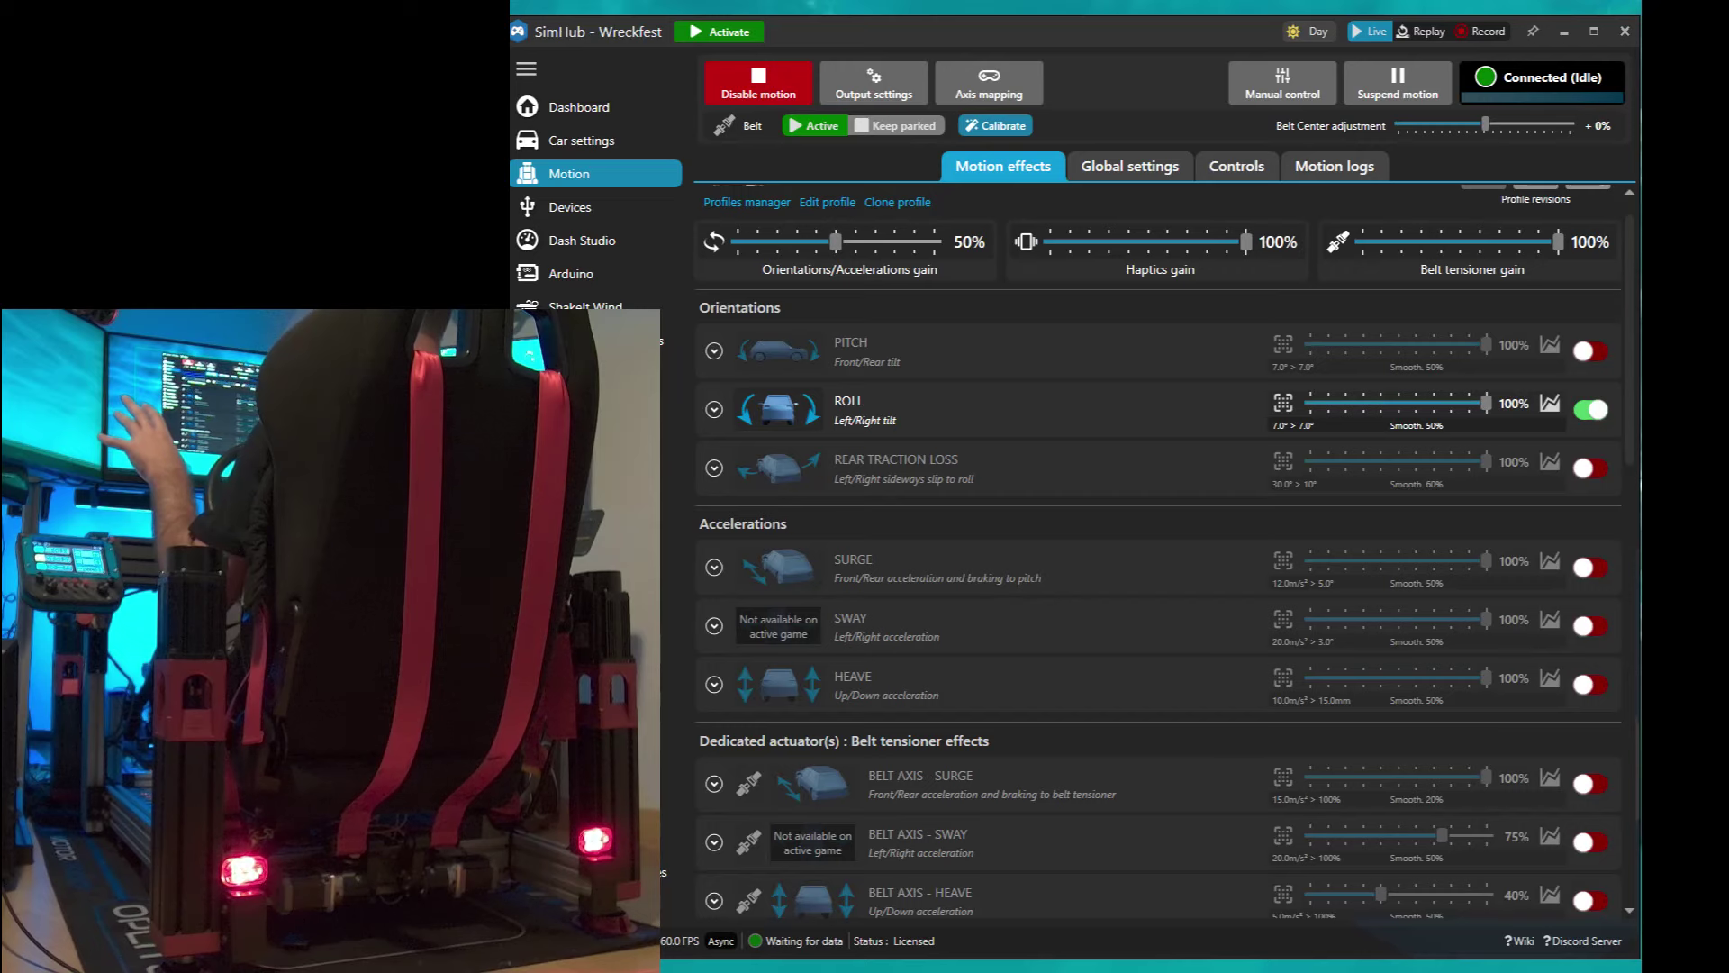
left_click(1583, 565)
- Enable the Audio to haptics effect and expand its settings
scroll(1146, 654, "down", 2)
scroll(1063, 754, "down", 8)
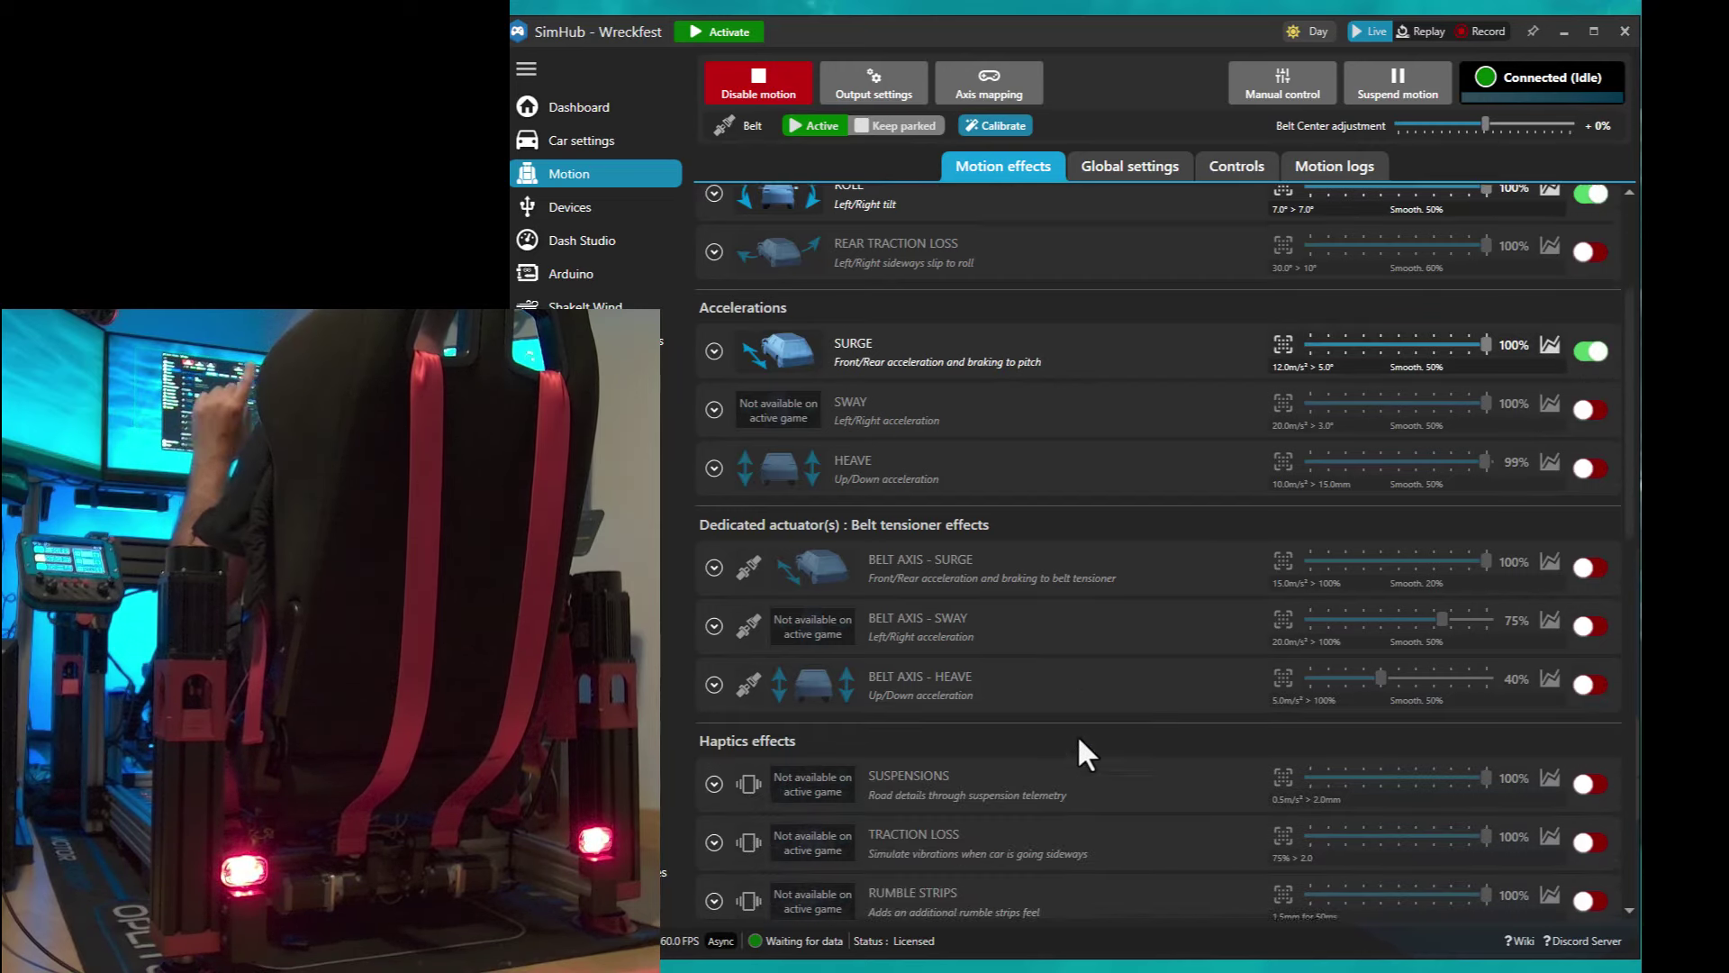
scroll(1085, 732, "down", 3)
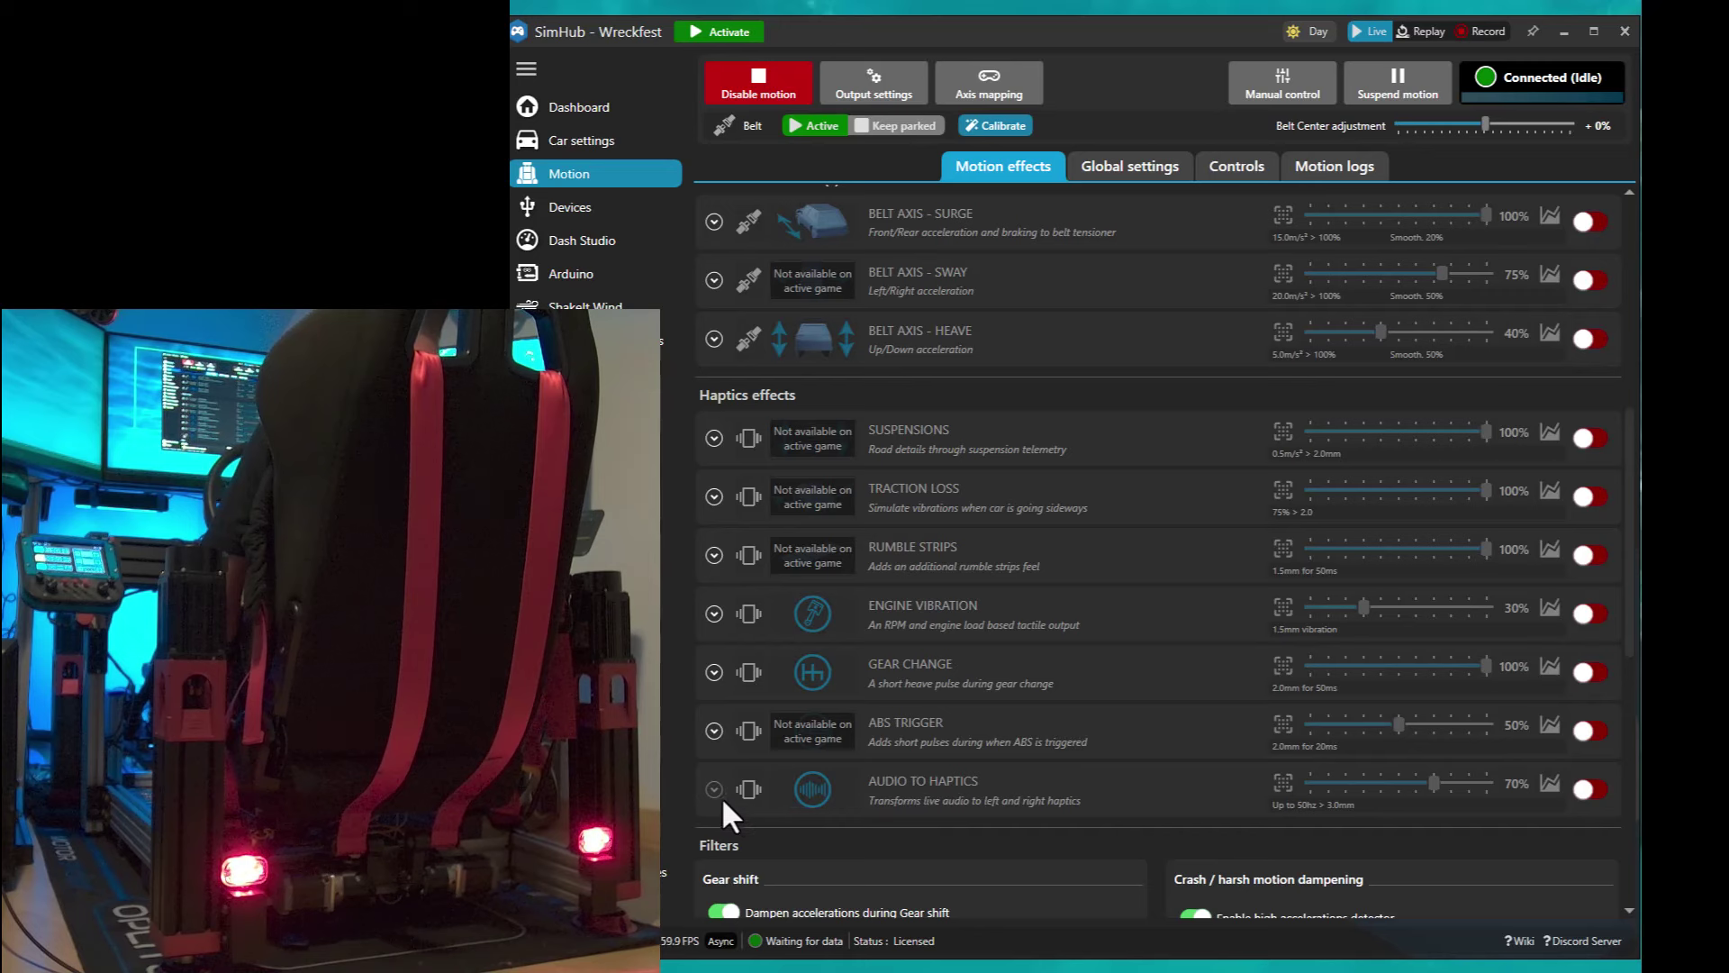
left_click(921, 787)
left_click(1585, 787)
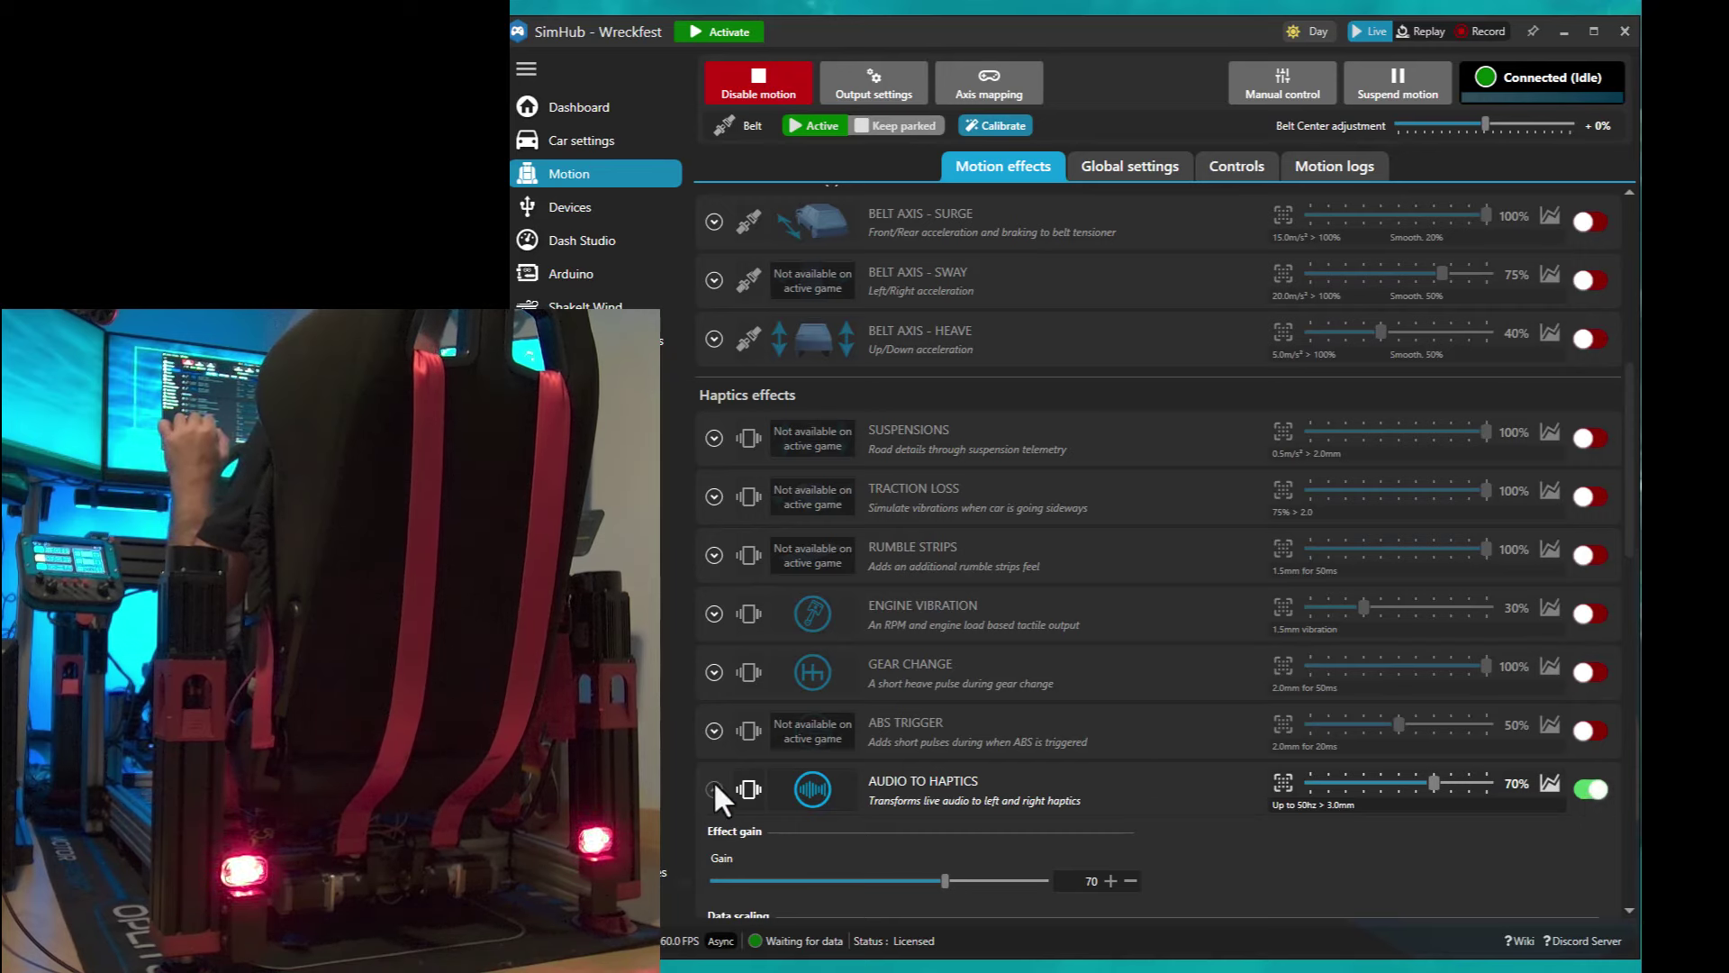
- Activate the Wreckfest game and set the Roll effect's smoothing to 2
scroll(1003, 682, "up", 10)
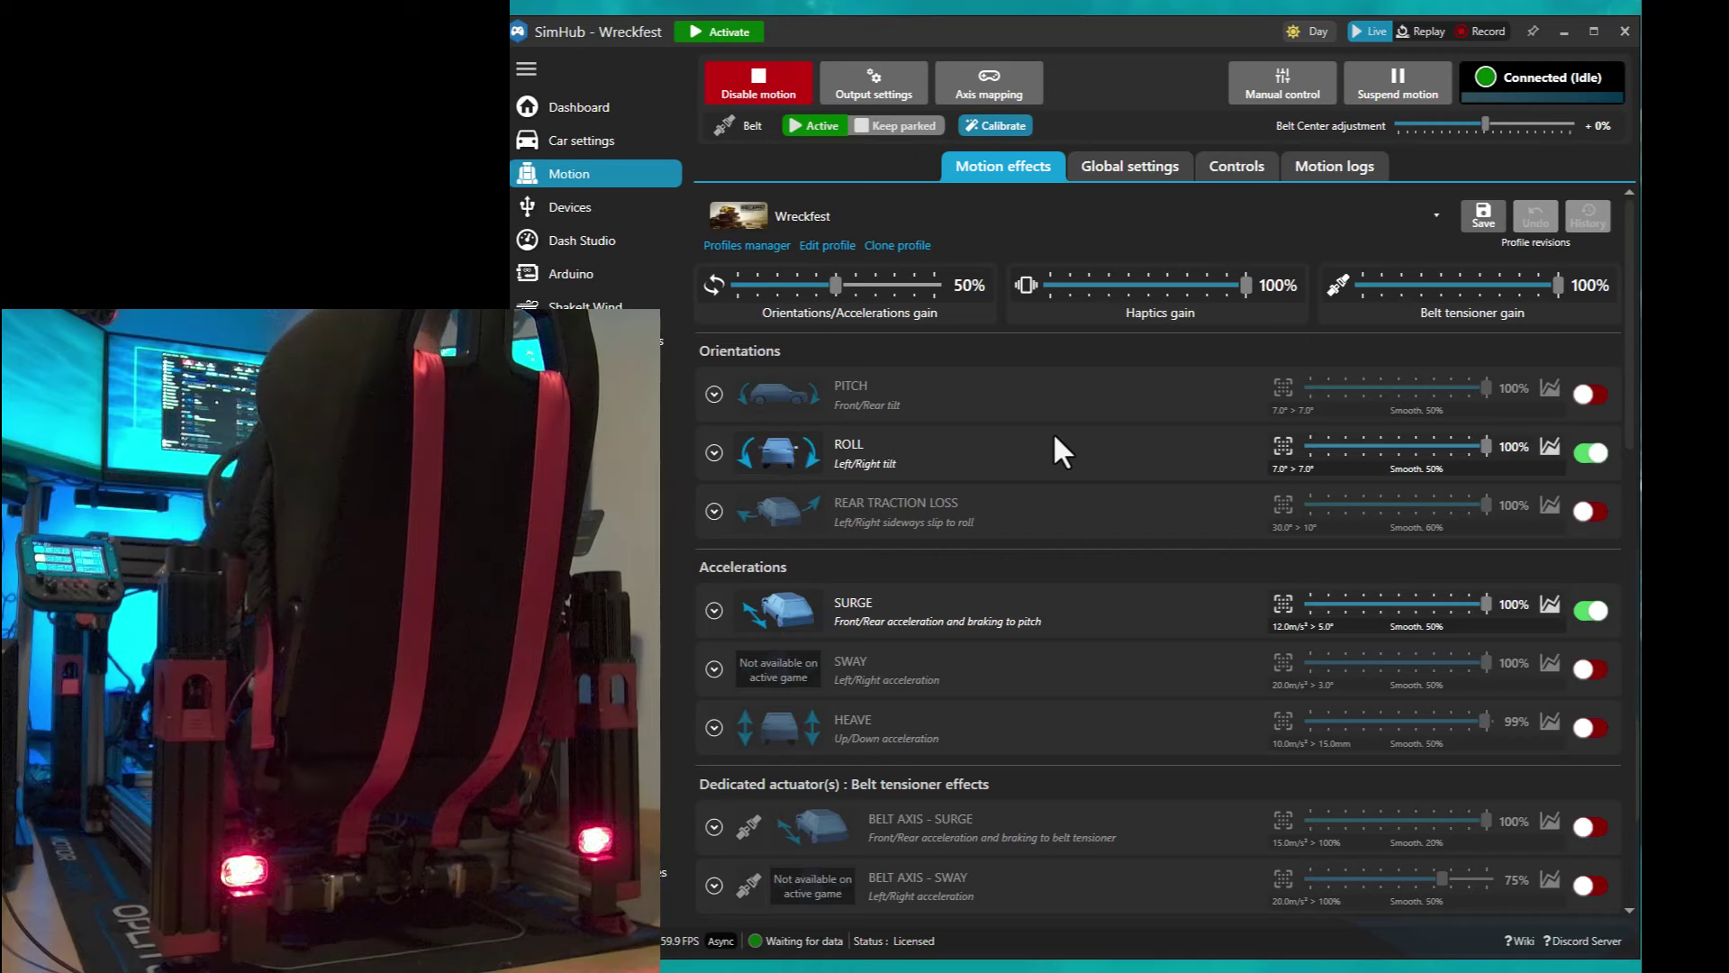
left_click(727, 33)
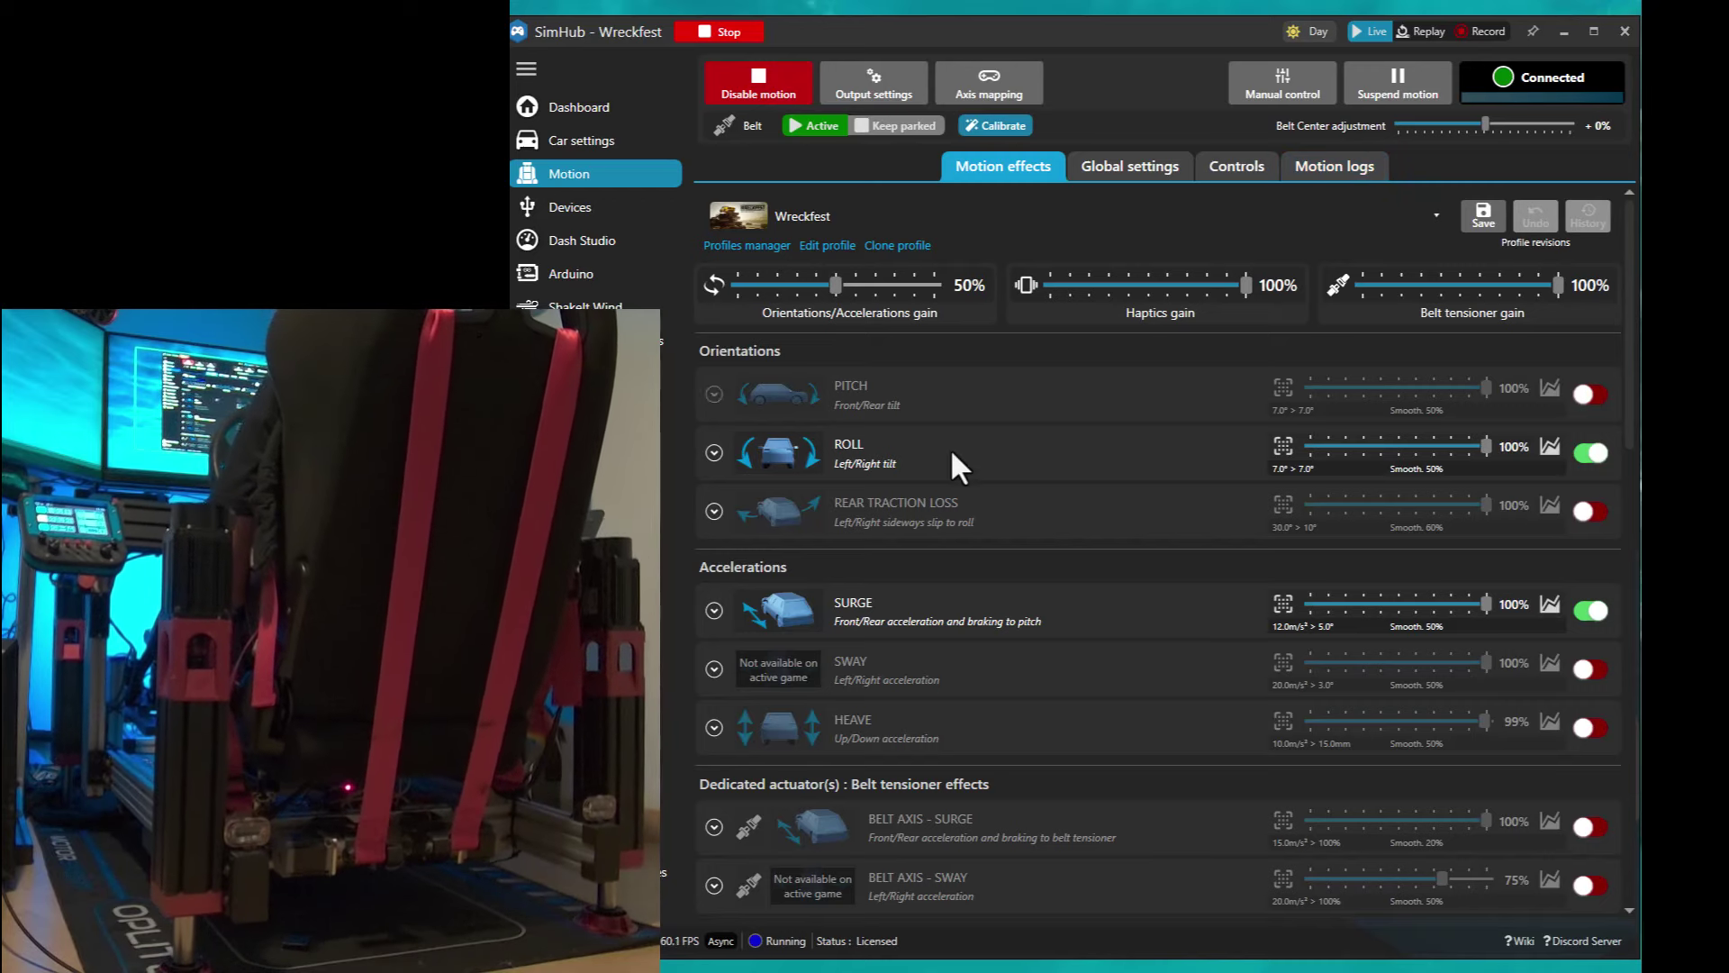
left_click(716, 454)
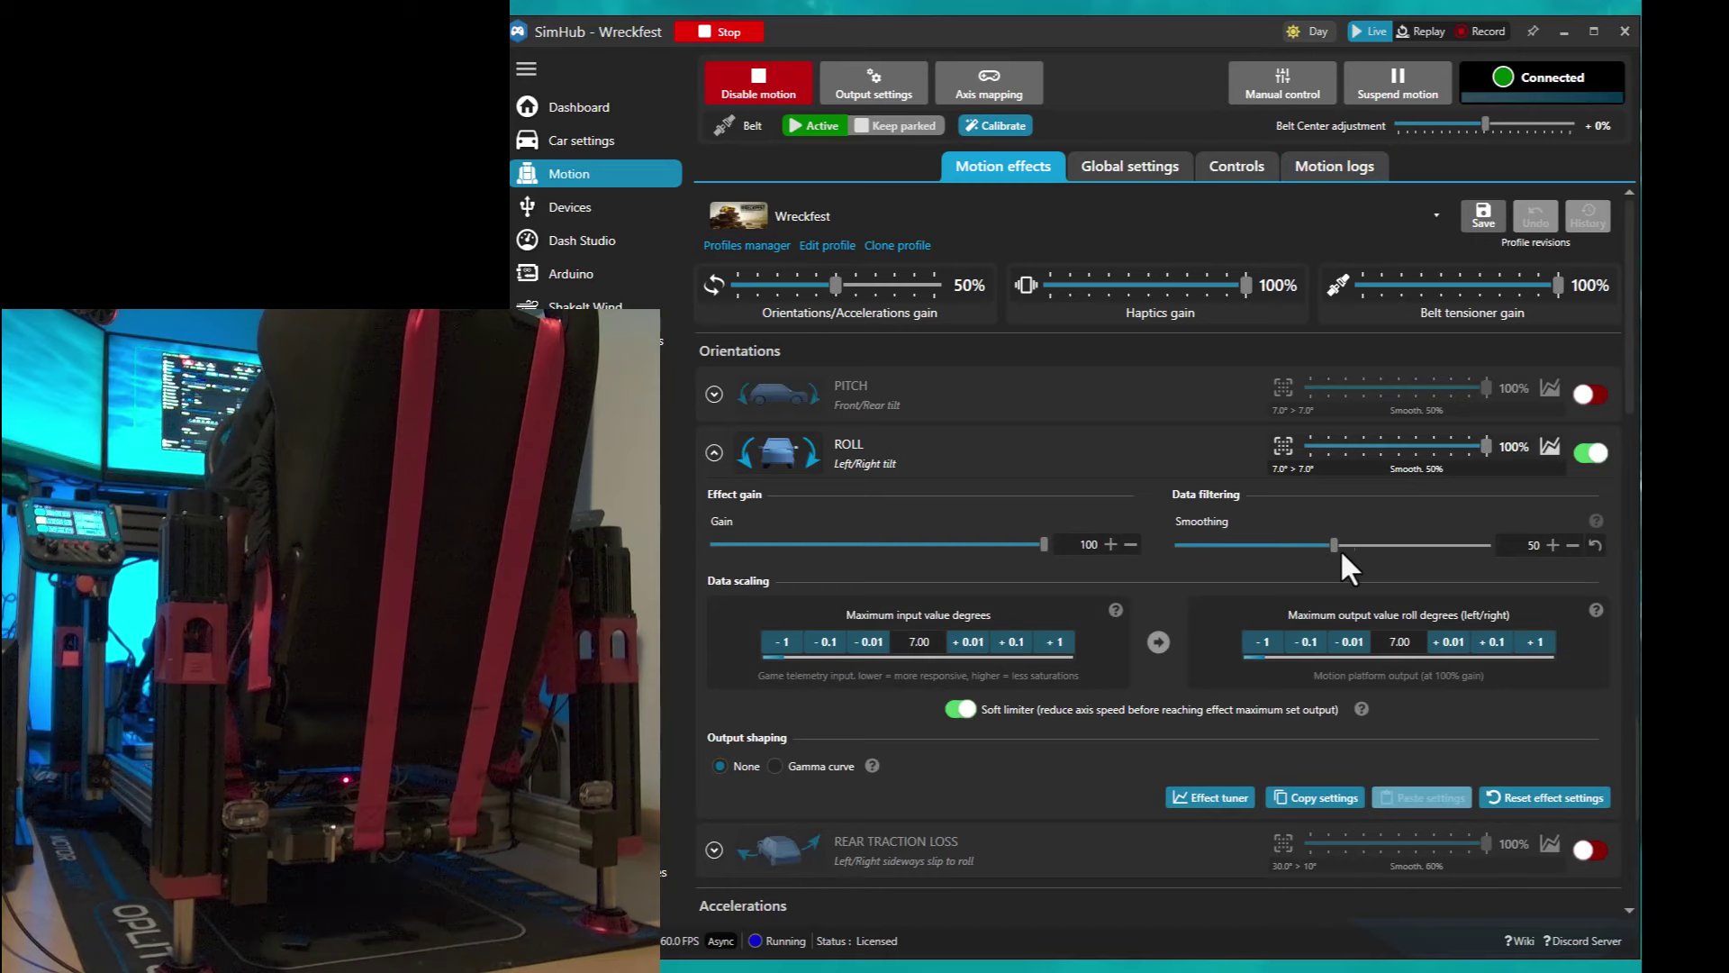
left_click_drag(1334, 545, 1172, 559)
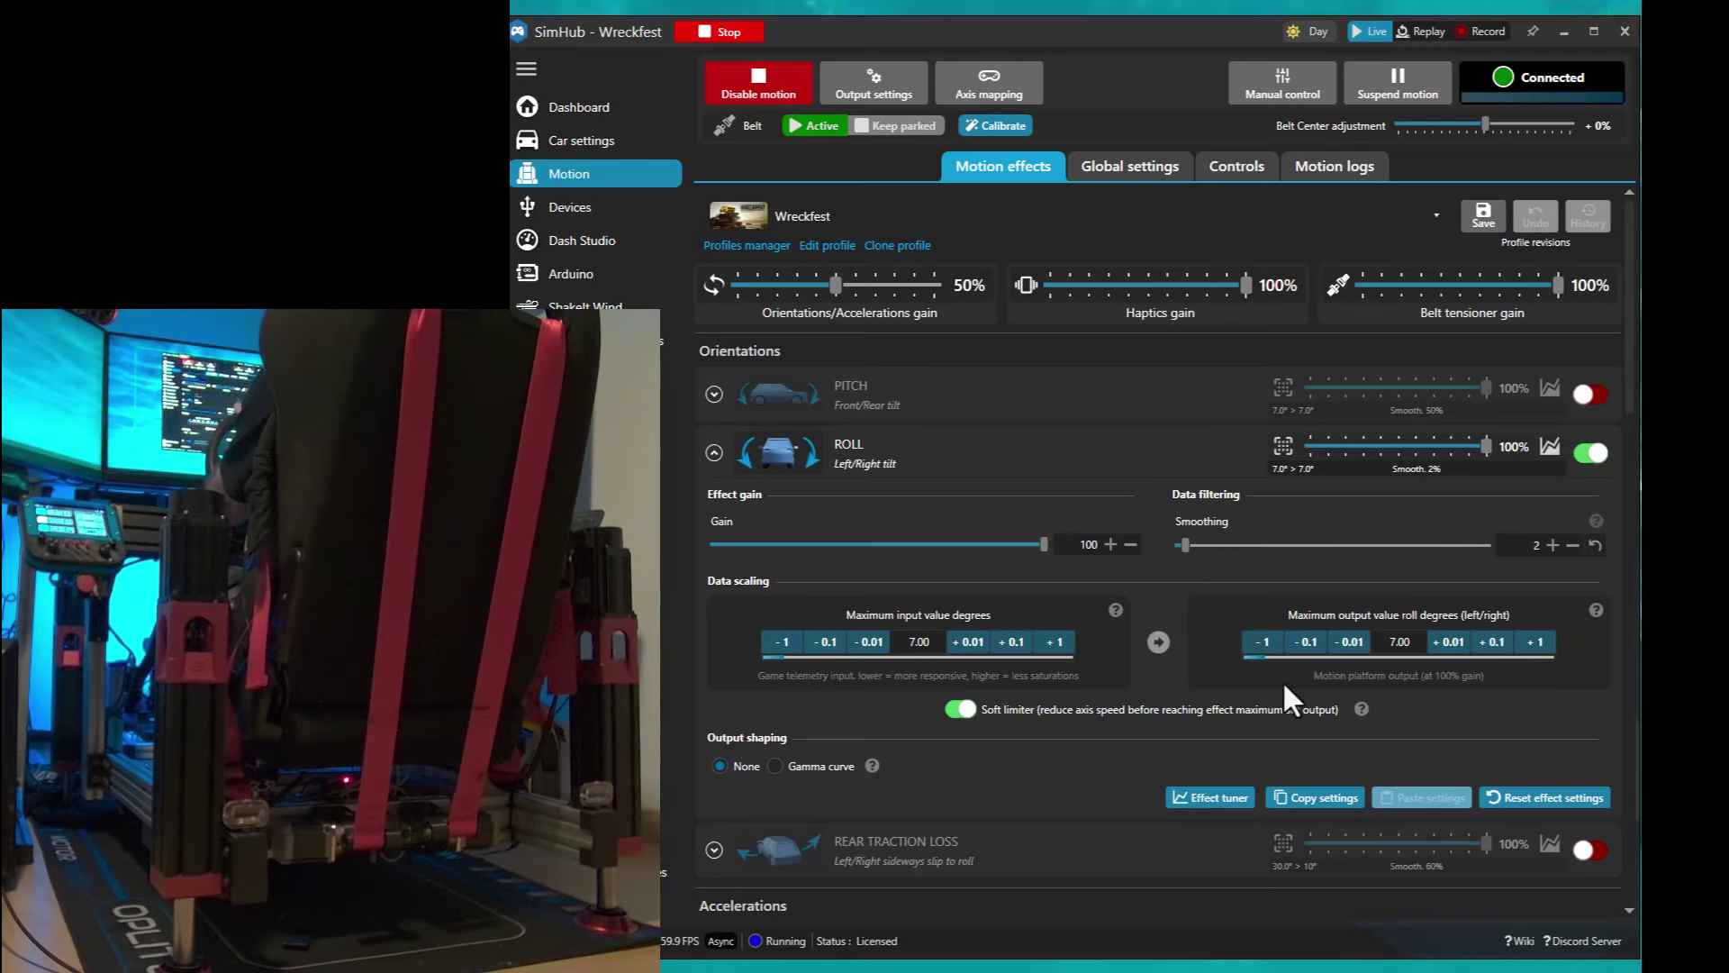
- Set the Roll effect's maximum output value to 11 degrees
left_click(1536, 642)
left_click(1536, 641)
left_click(1537, 642)
left_click(1537, 642)
left_click(1537, 642)
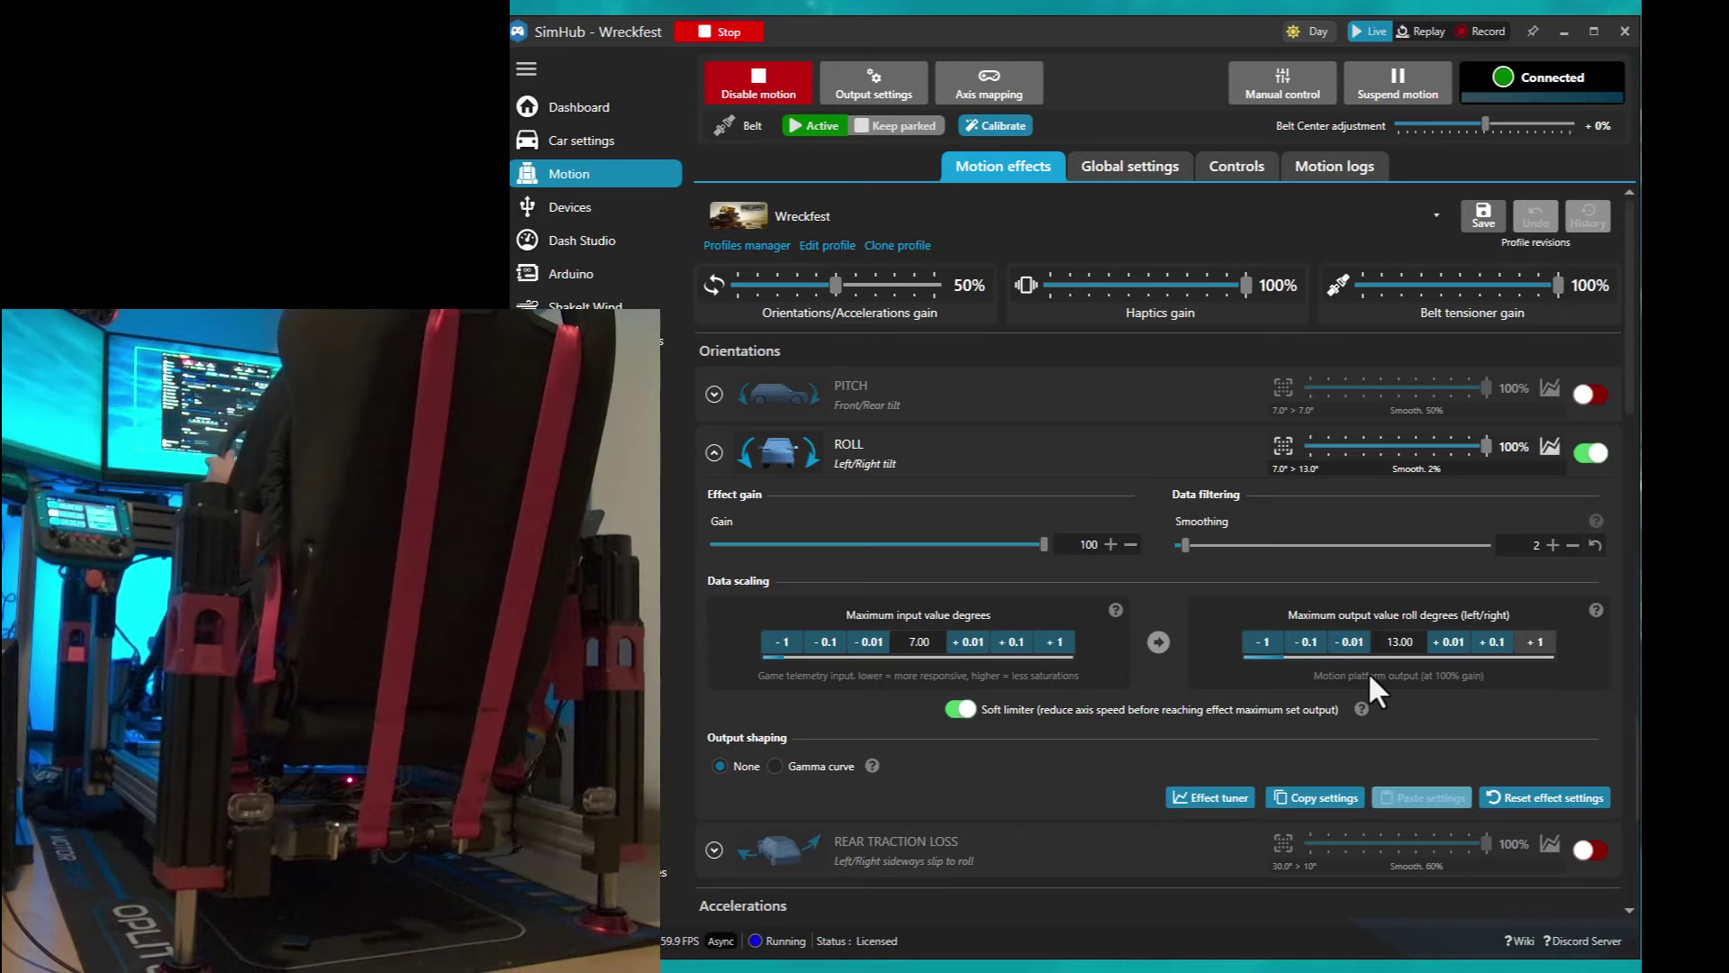
left_click(1265, 641)
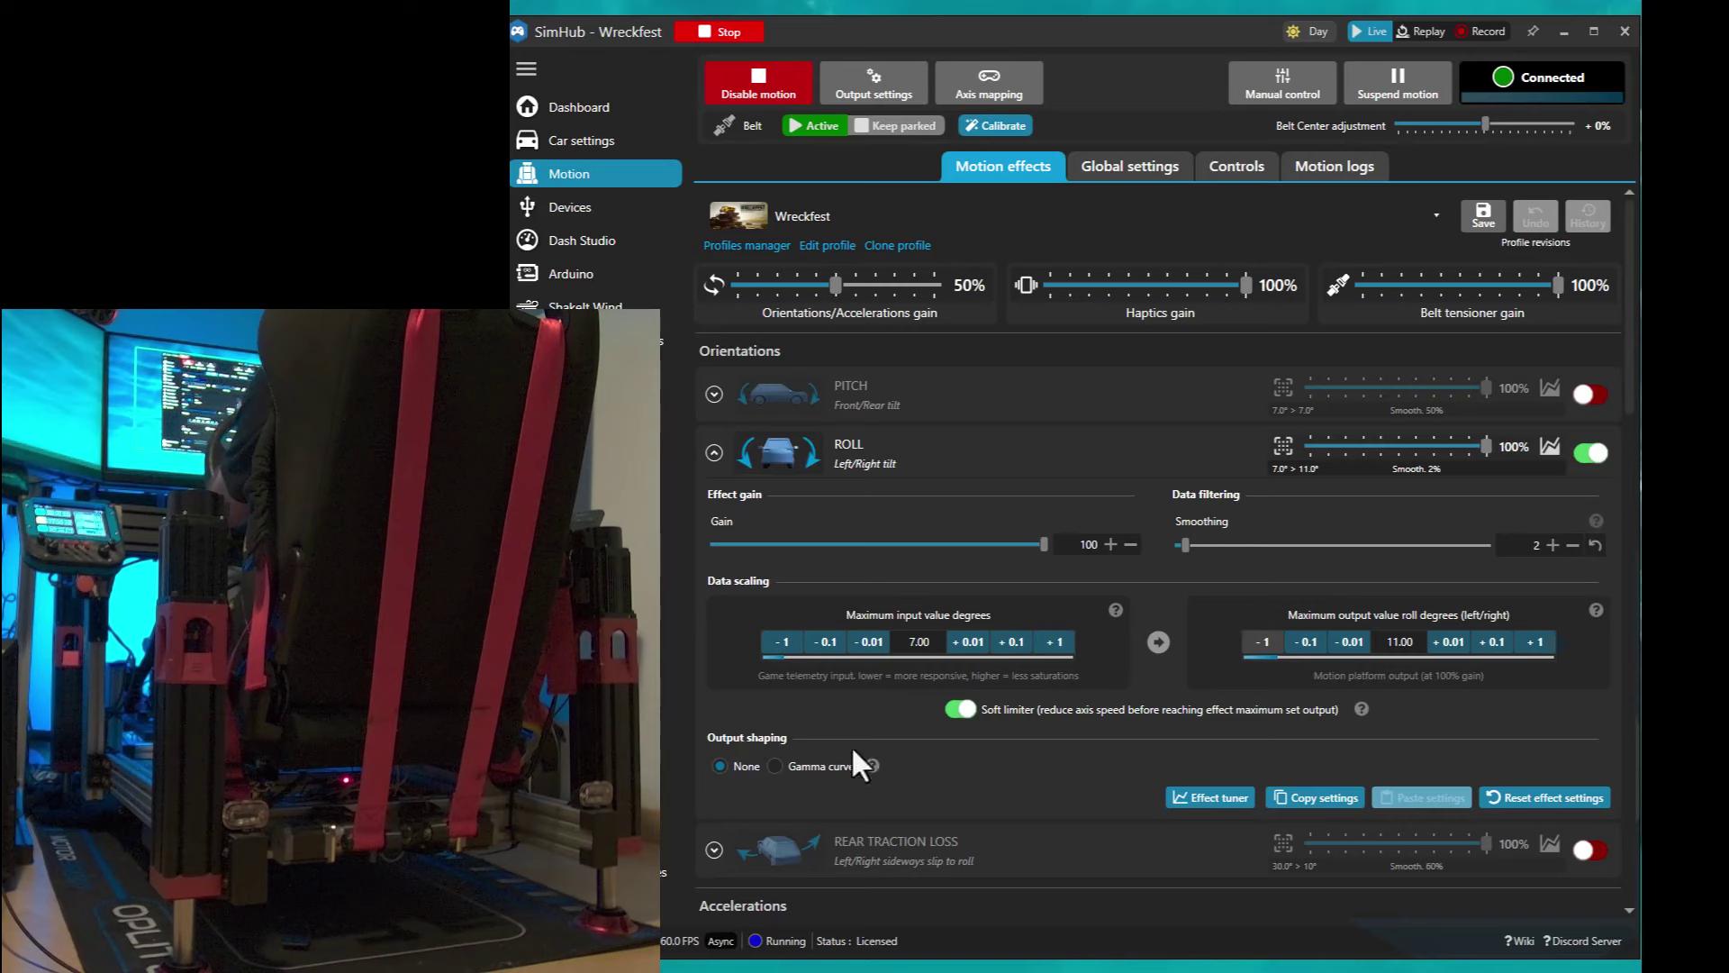
- Set the Roll effect's maximum input value to 10 degrees
left_click(1055, 641)
left_click(1056, 641)
left_click(1056, 641)
left_click(1056, 641)
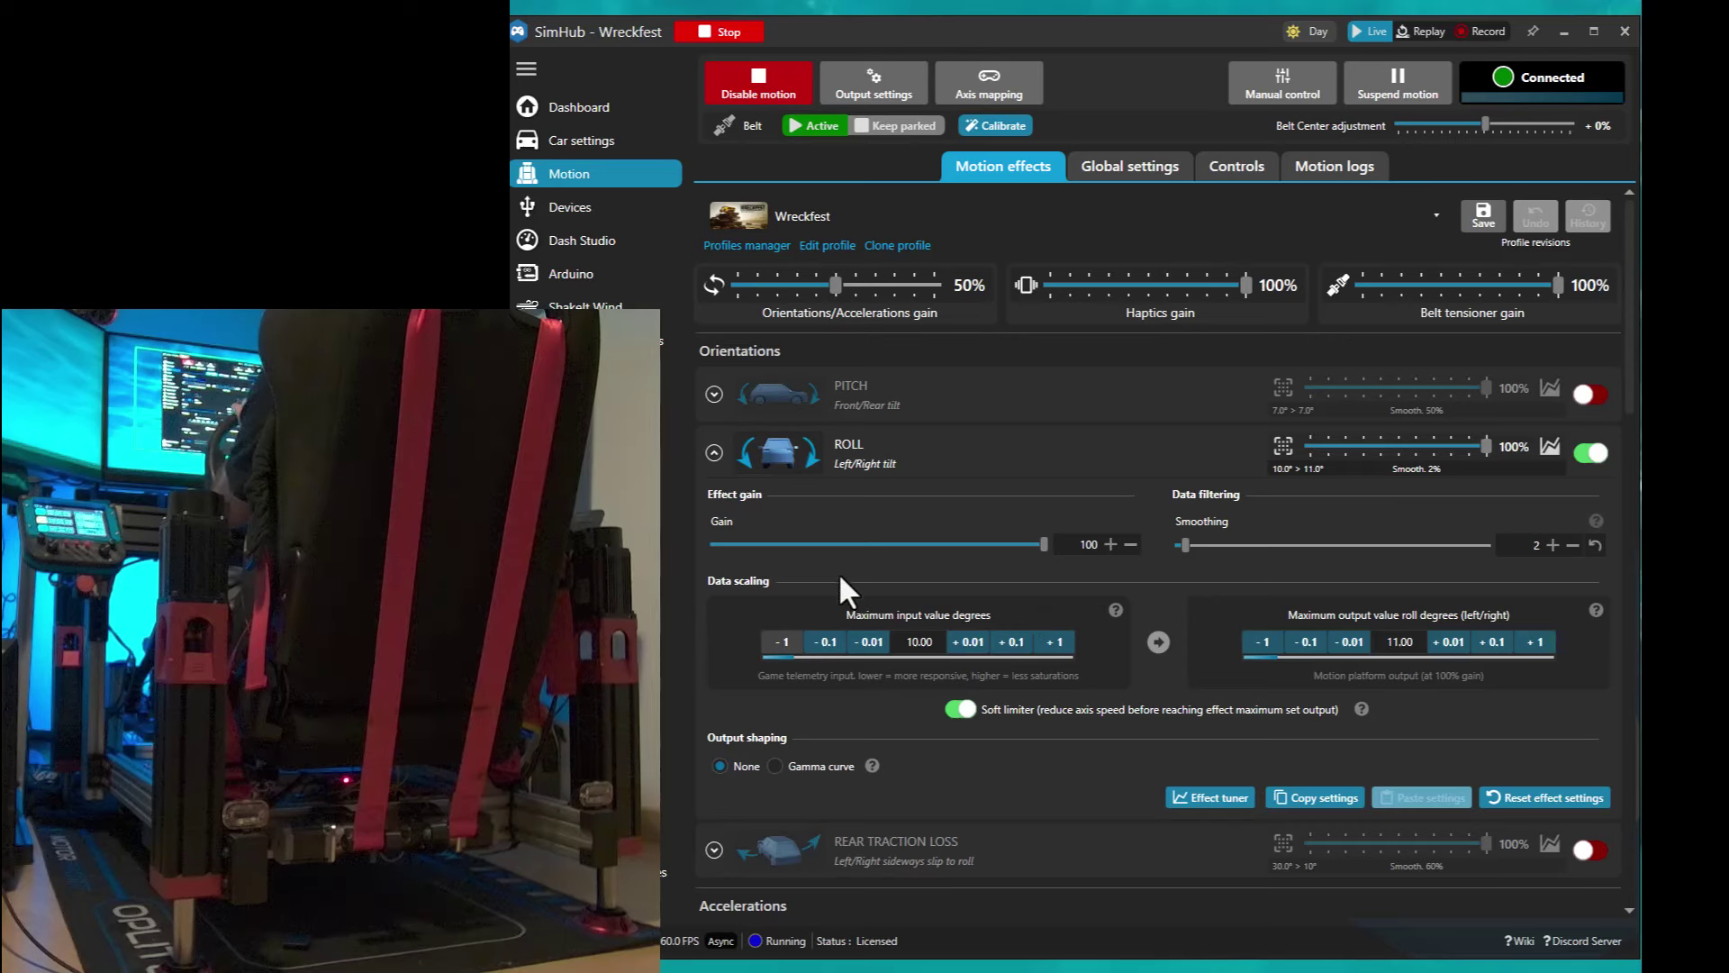
- Move the VLC media player window clear of the motion effects list, leaving the haptics and acceleration effects uncovered
scroll(1162, 626, "down", 10)
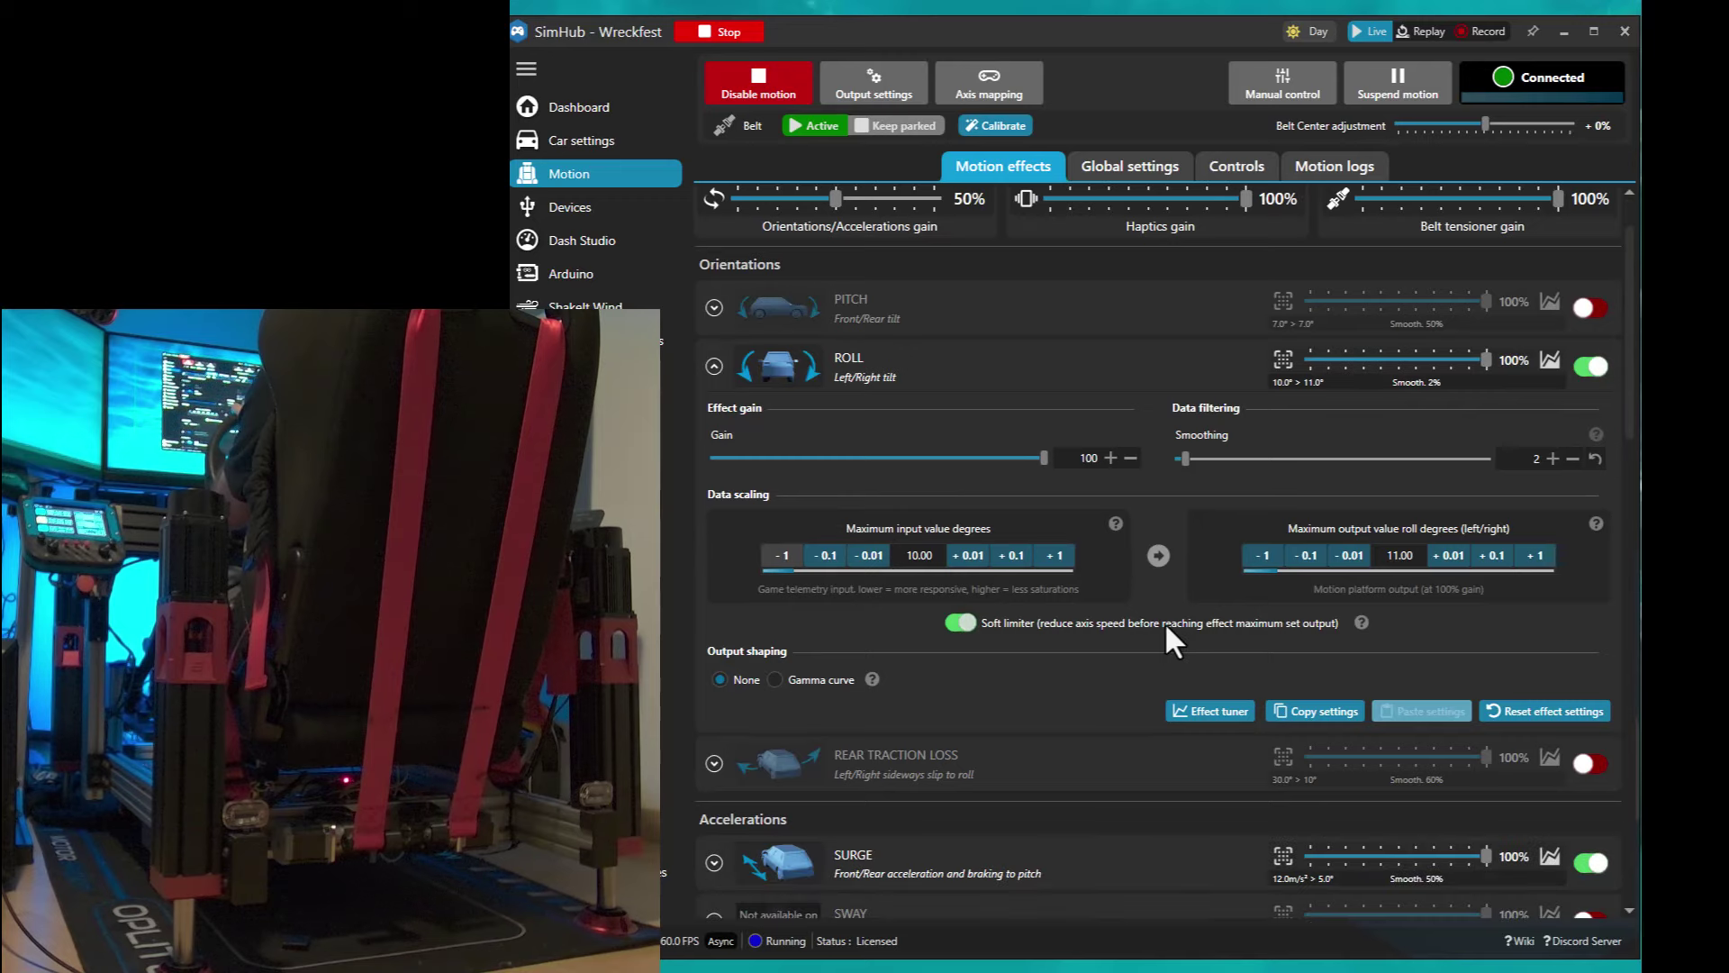
scroll(1159, 674, "down", 15)
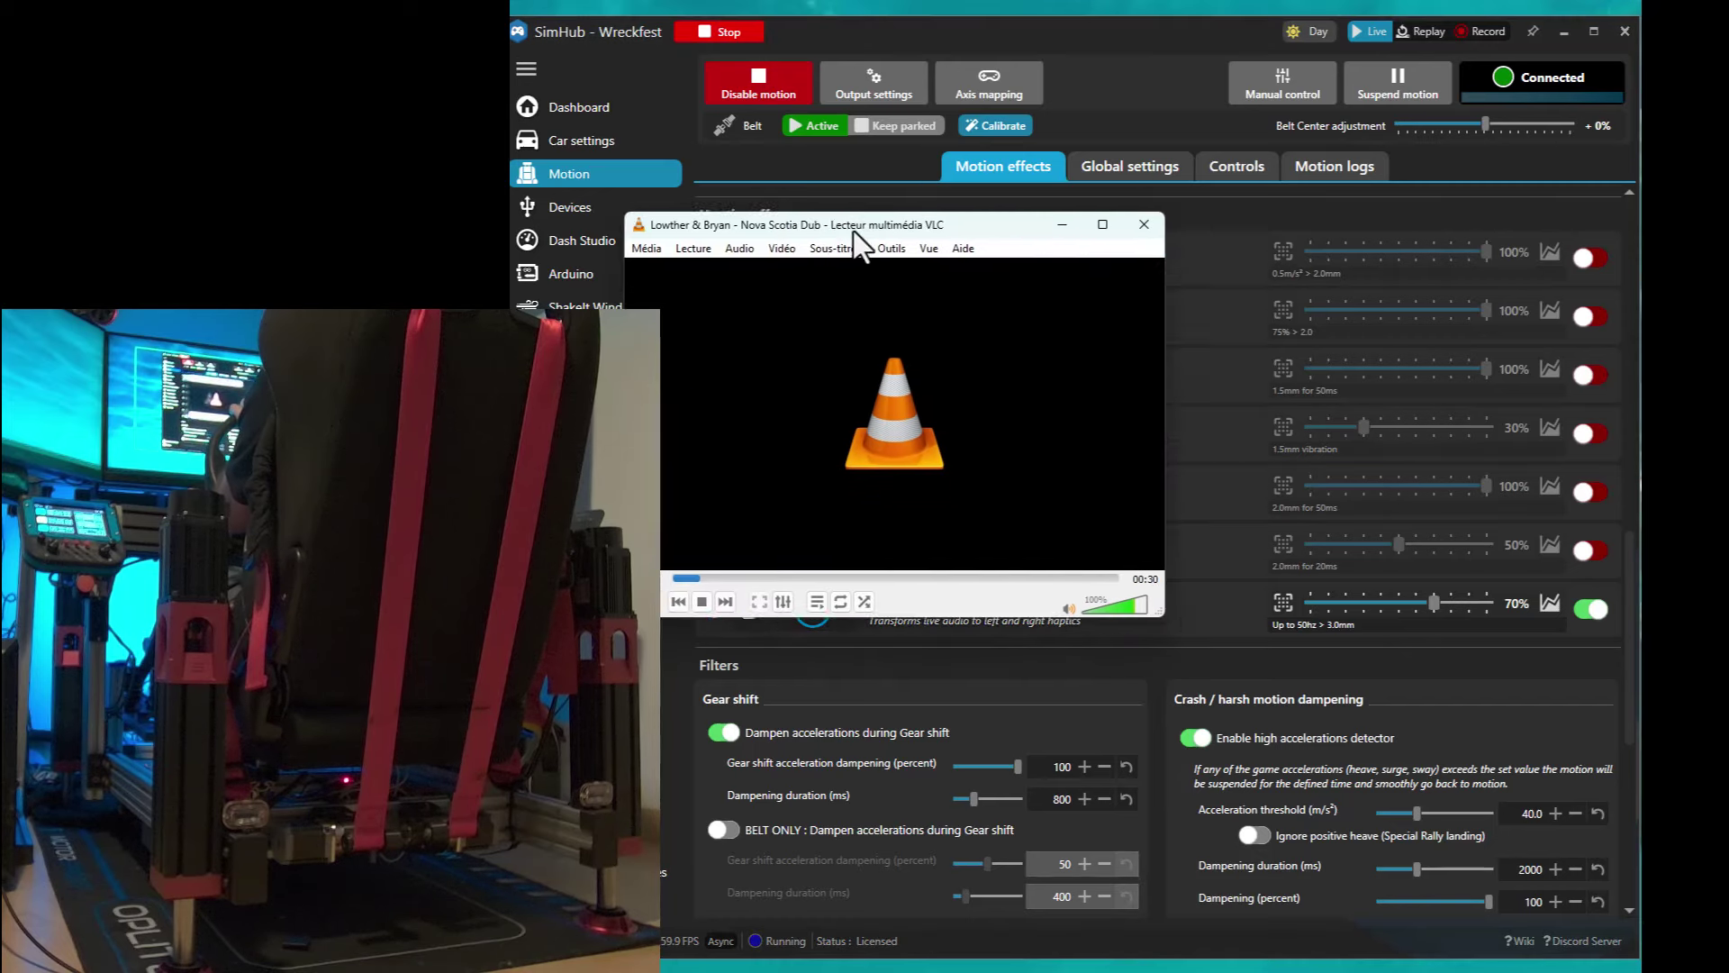
left_click_drag(852, 230, 536, 48)
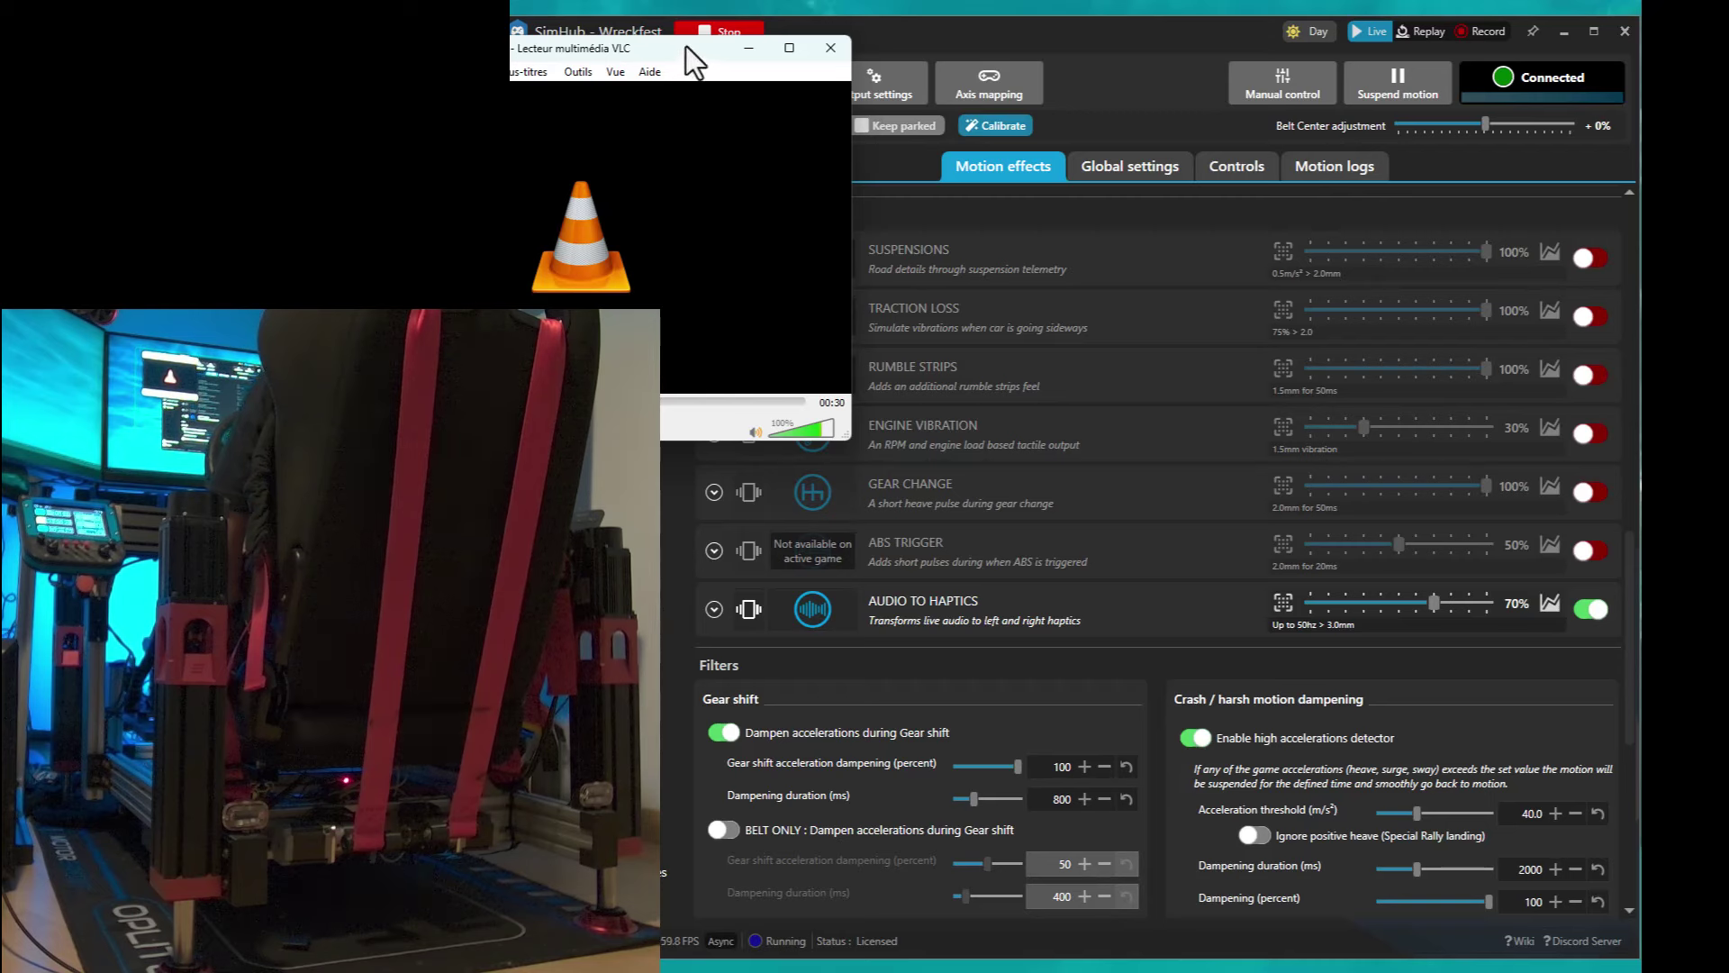
left_click_drag(685, 46, 613, 245)
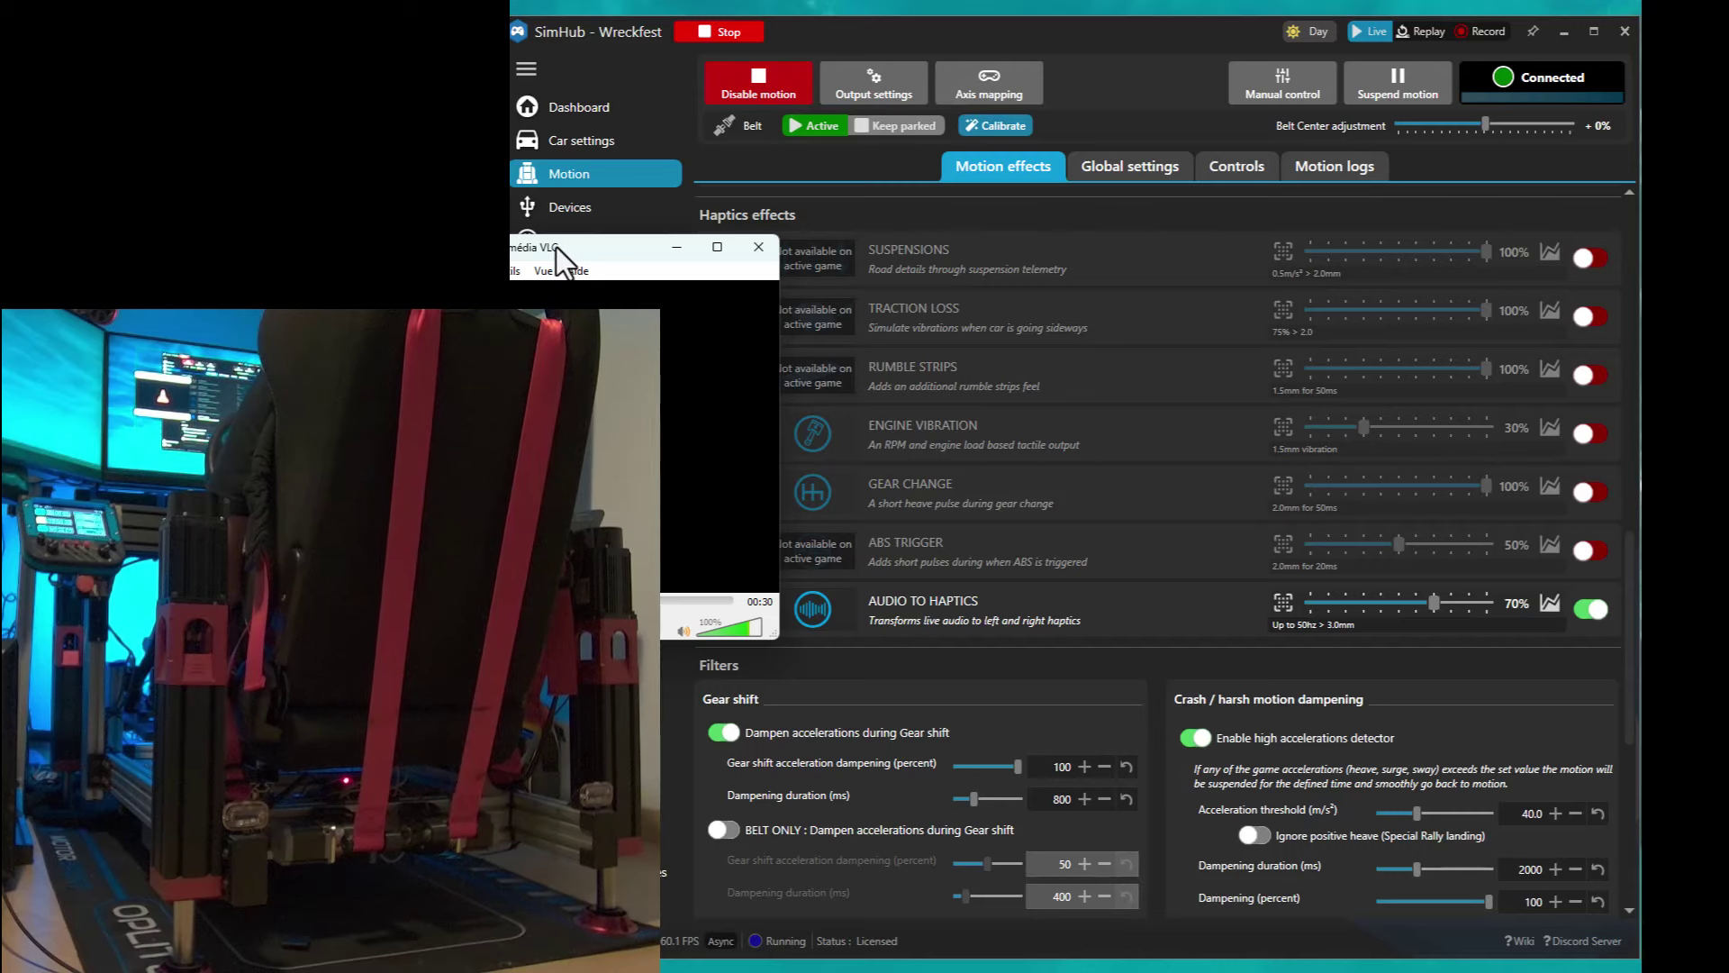
left_click_drag(554, 246, 1683, 899)
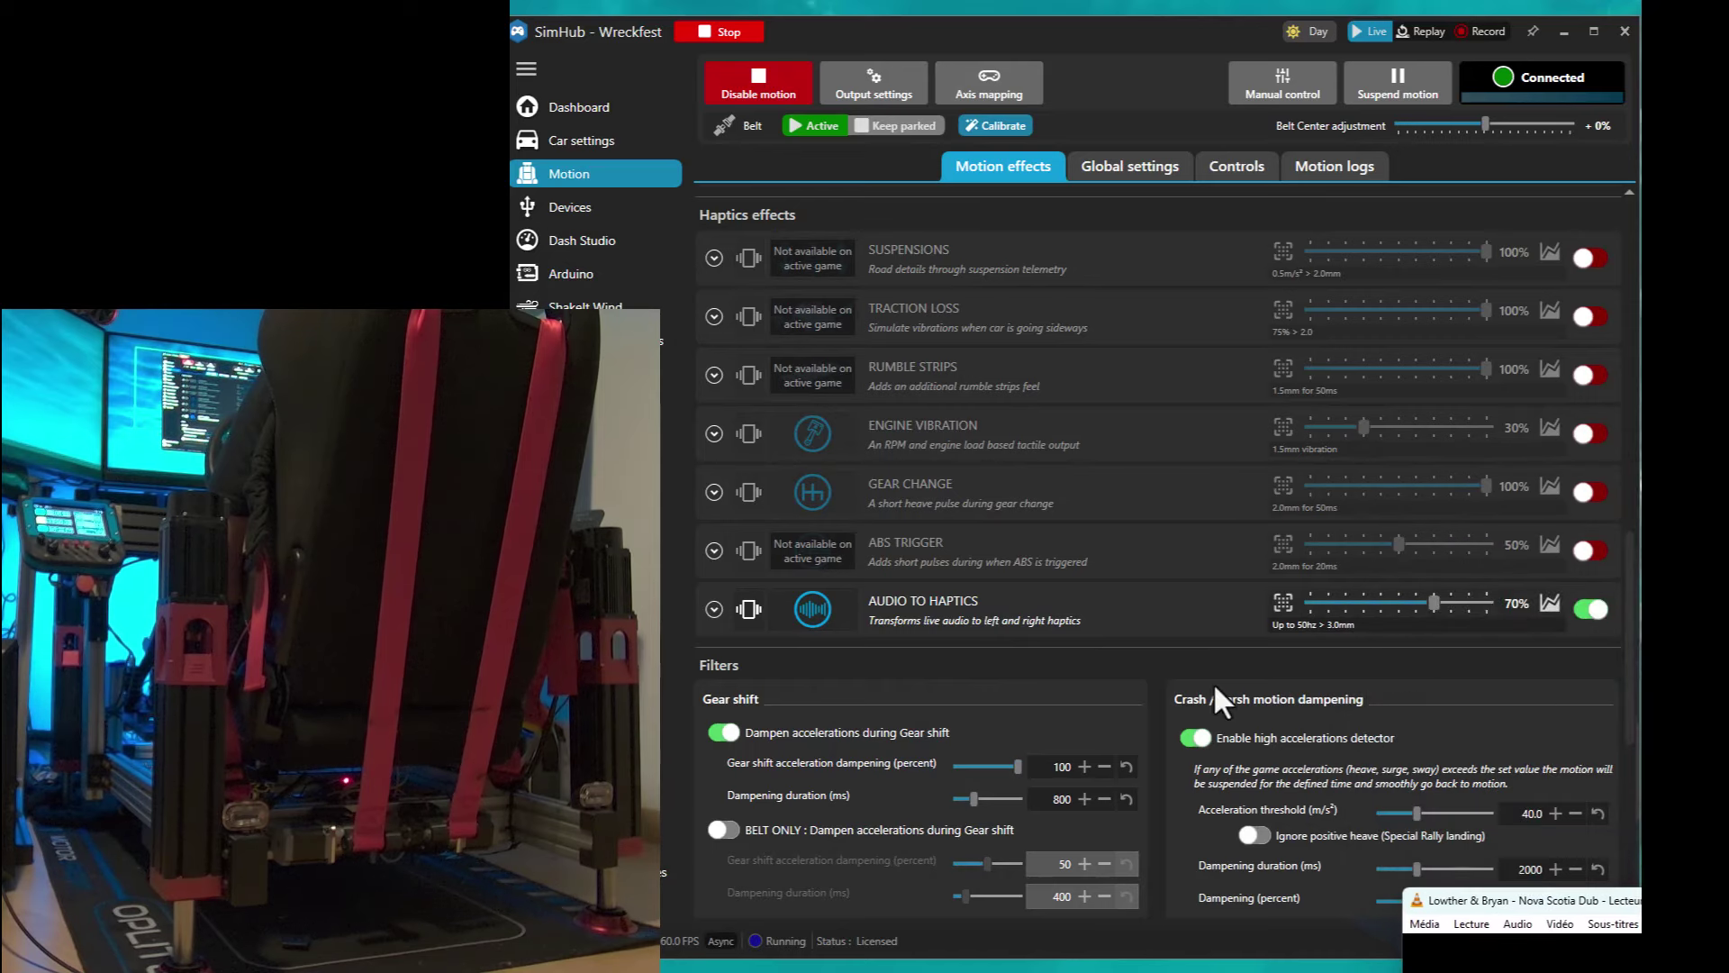
scroll(1198, 270, "down", 1)
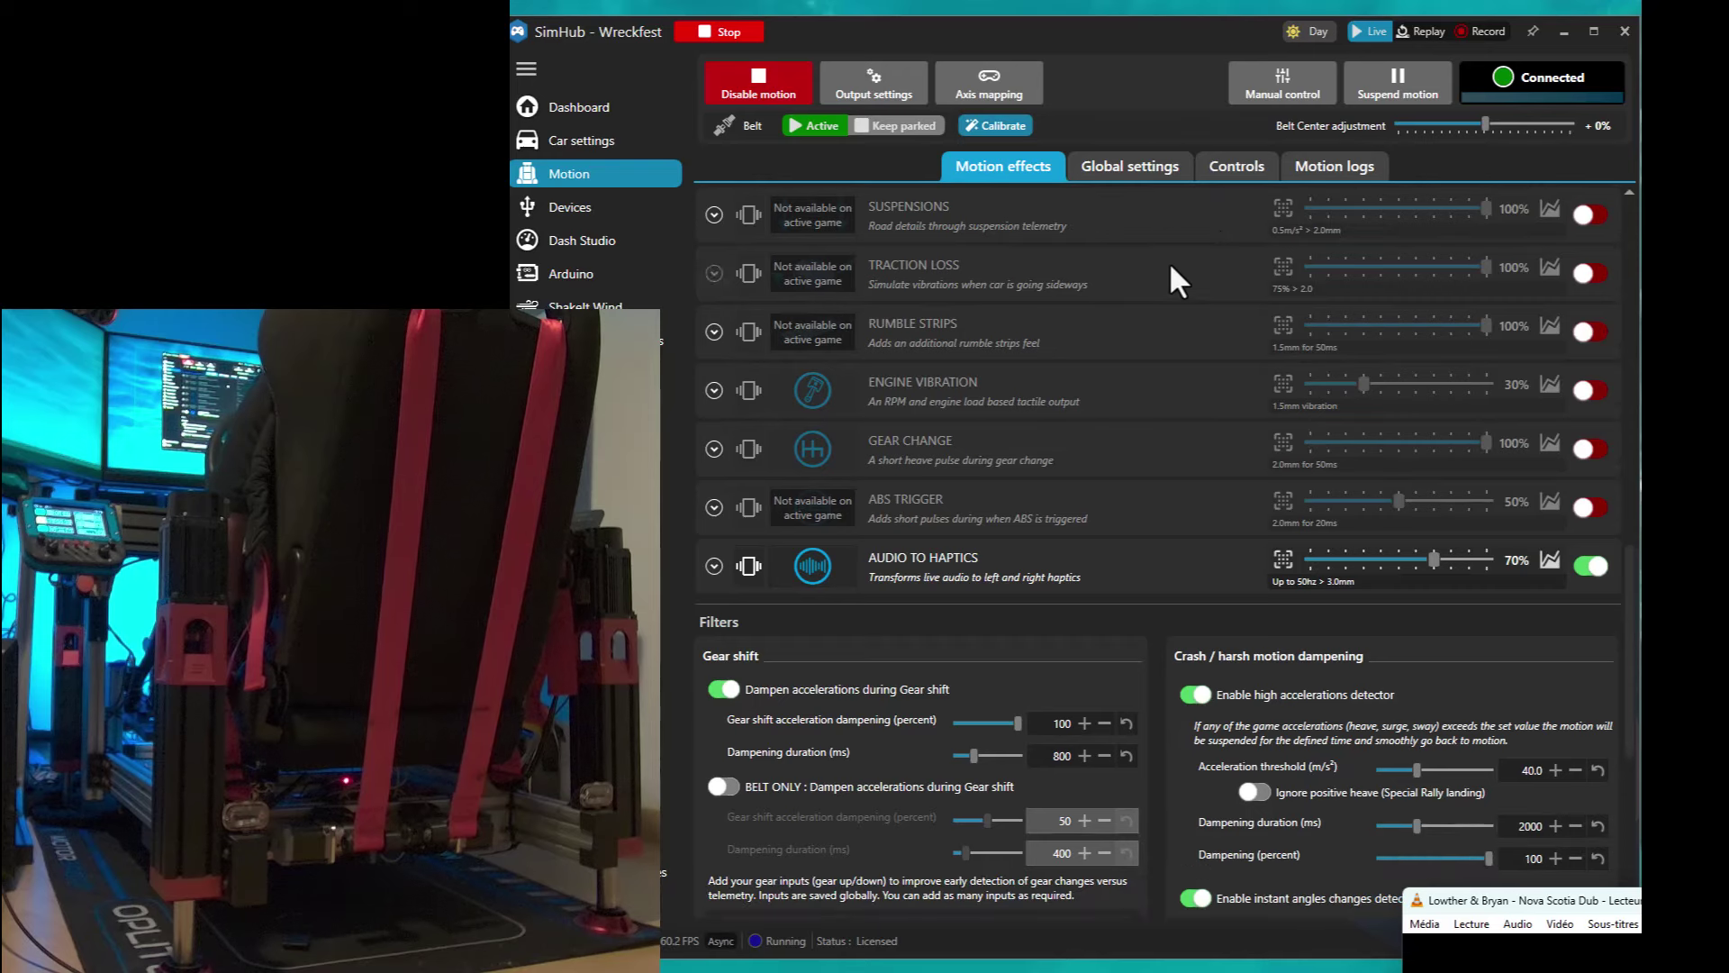
scroll(1165, 232, "up", 10)
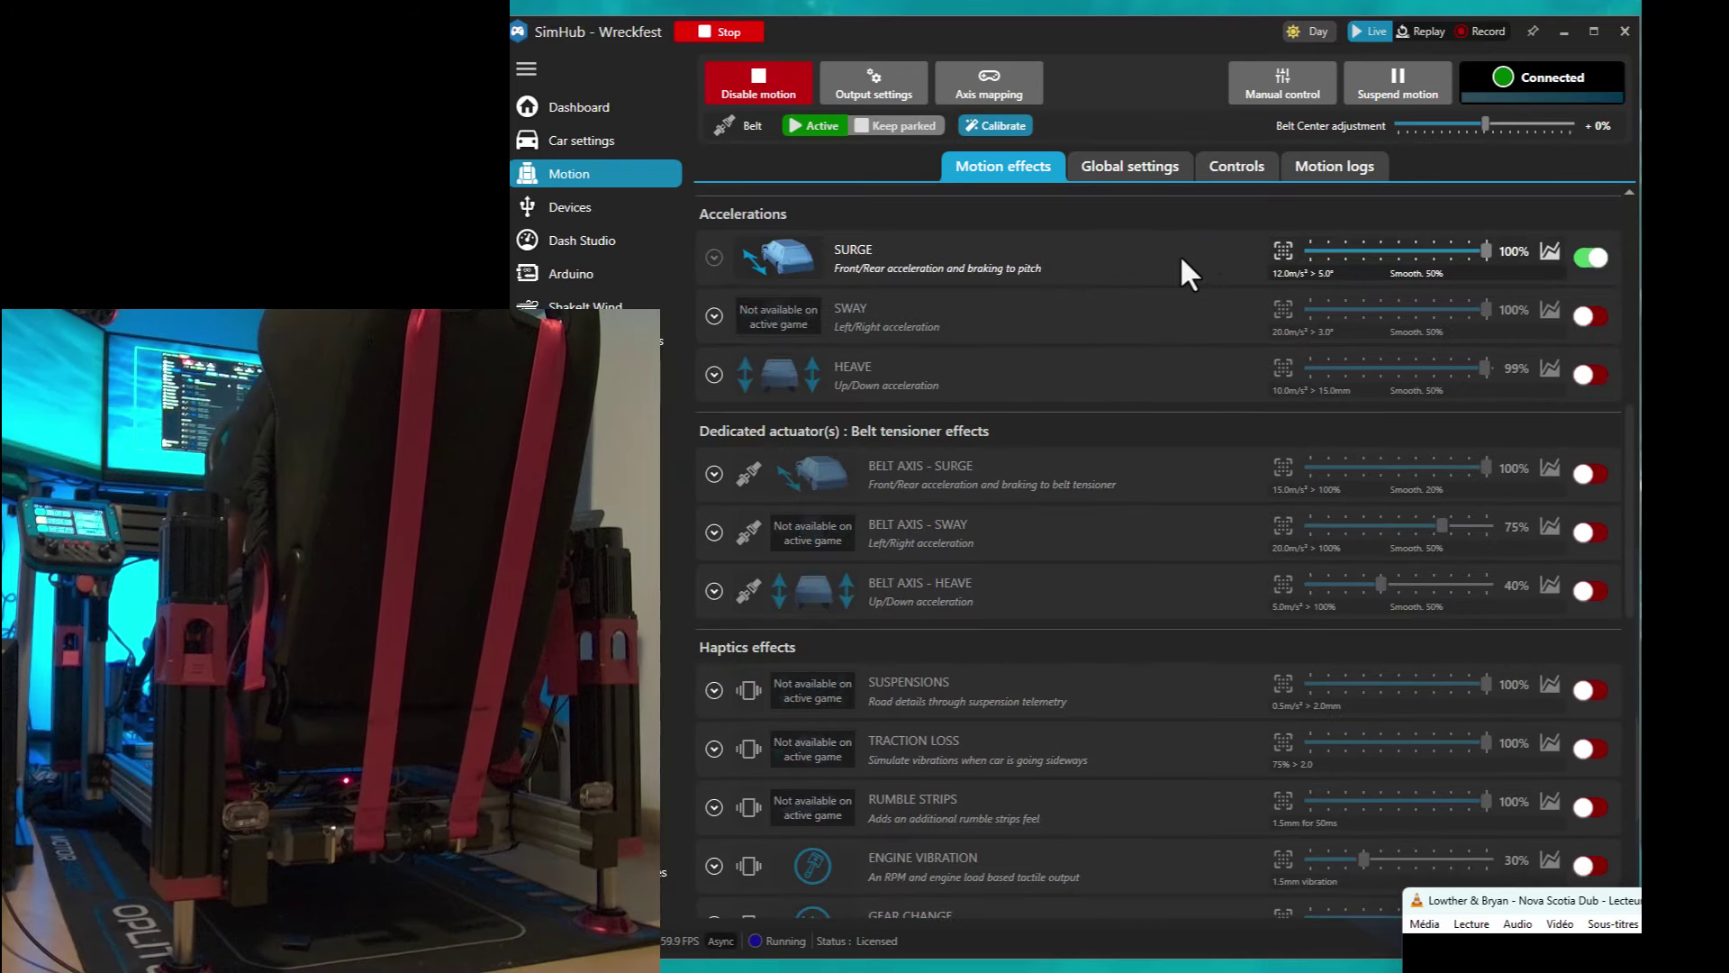